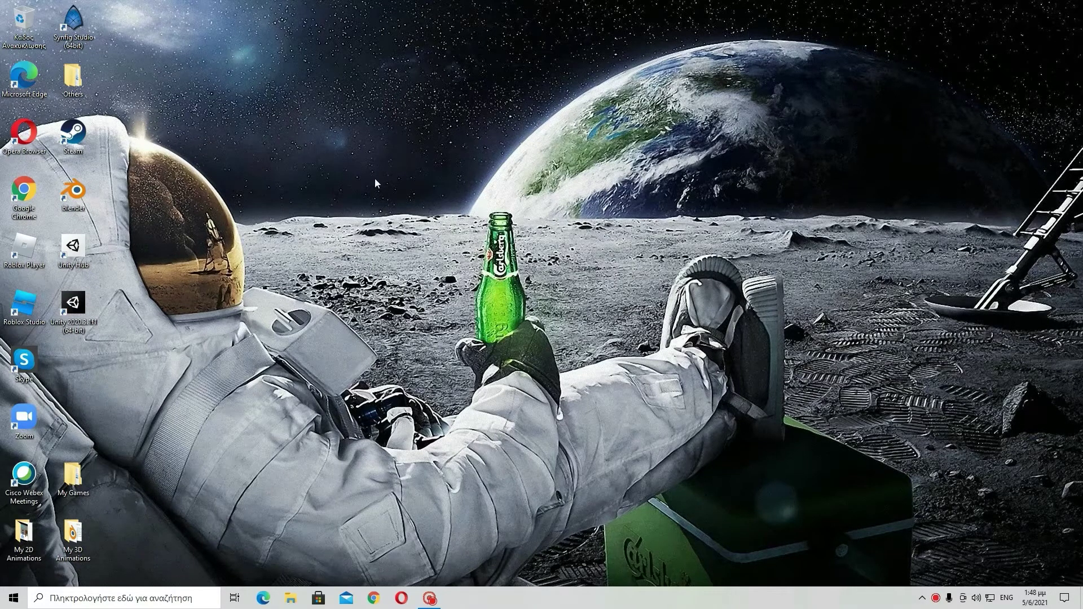
# Launch Blender from the desktop and dismiss the splash screen to reach the default scene
pyautogui.doubleClick(97, 194)
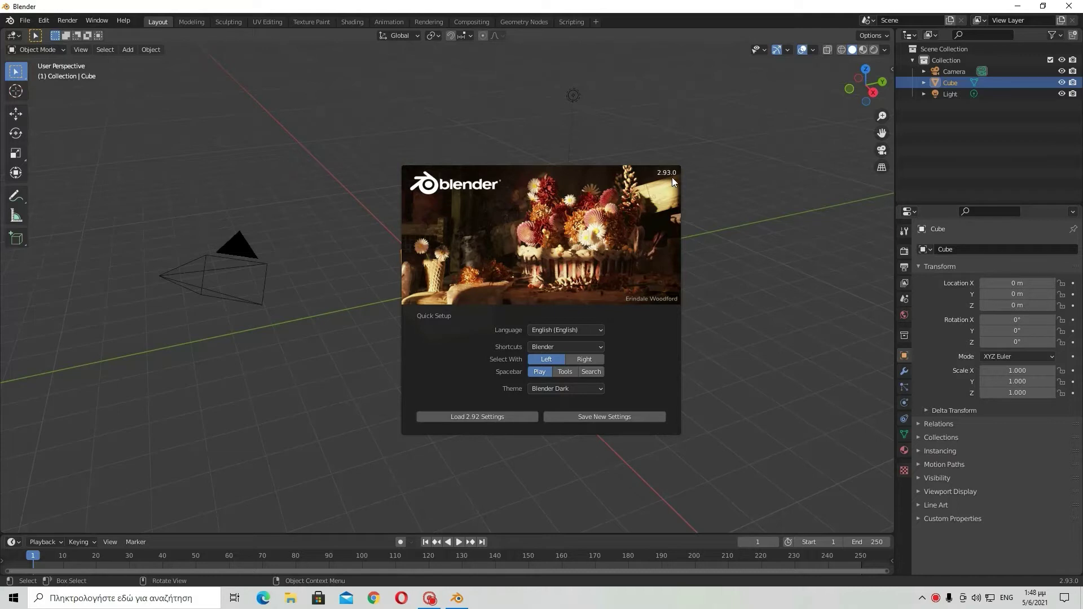
pyautogui.click(701, 184)
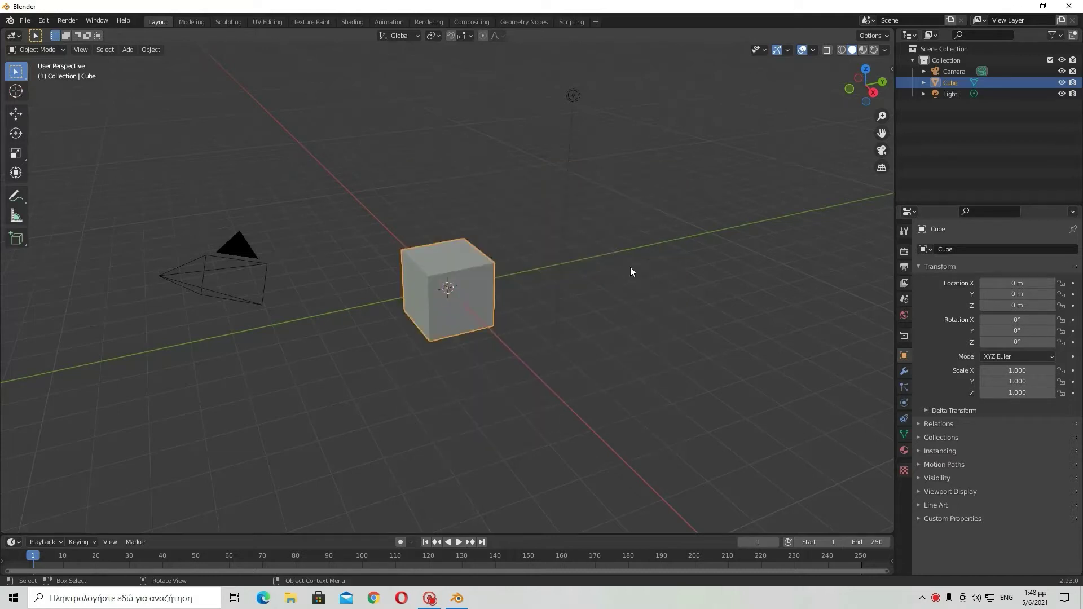
pyautogui.scroll(3, 568, 317)
pyautogui.moveTo(568, 317)
pyautogui.mouseDown(button='middle')
pyautogui.moveTo(543, 306)
pyautogui.moveTo(585, 286)
pyautogui.moveTo(577, 302)
pyautogui.moveTo(587, 293)
pyautogui.moveTo(587, 303)
pyautogui.moveTo(450, 302)
pyautogui.moveTo(544, 298)
pyautogui.moveTo(575, 319)
pyautogui.moveTo(569, 314)
pyautogui.mouseUp(button='middle')
pyautogui.scroll(1, 568, 309)
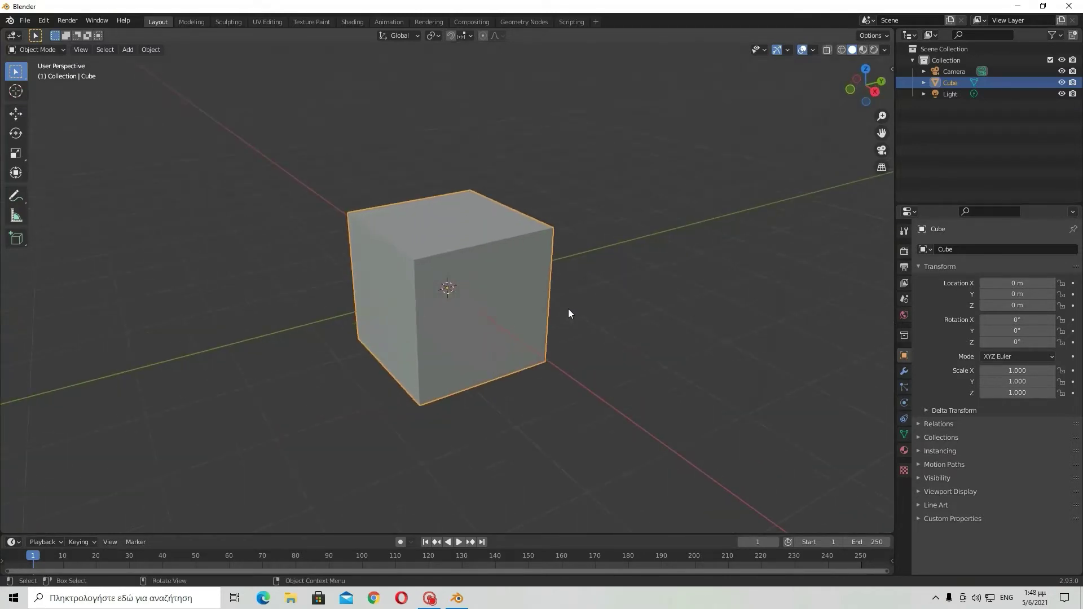
pyautogui.scroll(-1, 513, 164)
pyautogui.scroll(3, 527, 203)
pyautogui.scroll(2, 505, 270)
pyautogui.scroll(-3, 506, 270)
pyautogui.scroll(-1, 573, 257)
pyautogui.moveTo(575, 251)
pyautogui.mouseDown(button='middle')
pyautogui.moveTo(480, 232)
pyautogui.moveTo(590, 239)
pyautogui.moveTo(570, 242)
pyautogui.moveTo(578, 237)
pyautogui.mouseUp(button='middle')
pyautogui.scroll(2, 356, 164)
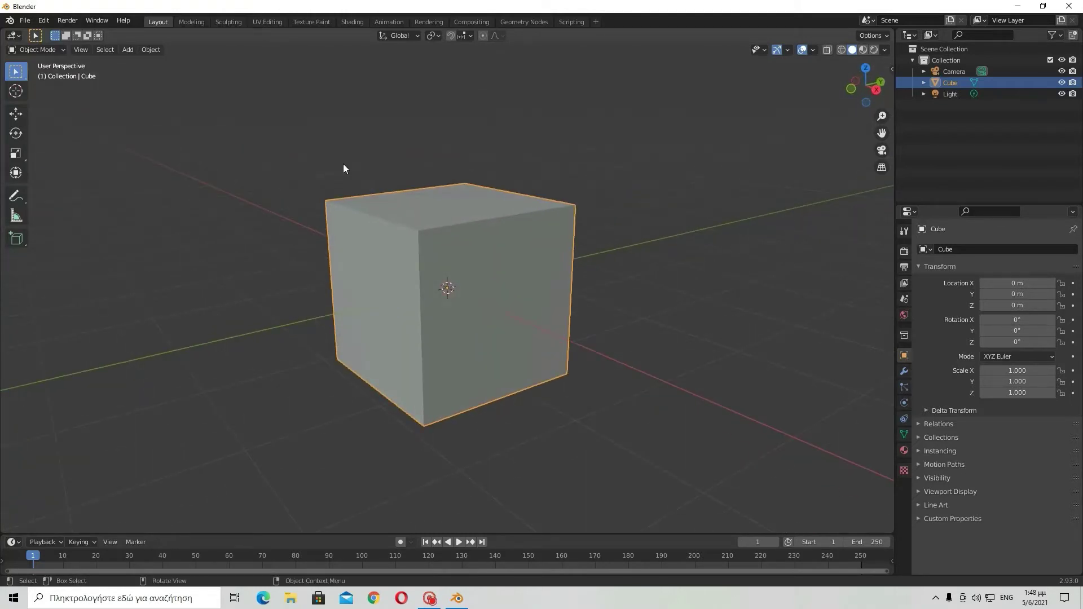
pyautogui.moveTo(342, 154); pyautogui.dragTo(314, 146, button='middle')
pyautogui.scroll(-1, 602, 237)
pyautogui.moveTo(607, 228)
pyautogui.mouseDown(button='middle')
pyautogui.moveTo(669, 230)
pyautogui.moveTo(628, 232)
pyautogui.moveTo(626, 254)
pyautogui.moveTo(586, 218)
pyautogui.moveTo(553, 225)
pyautogui.moveTo(618, 230)
pyautogui.mouseUp(button='middle')
pyautogui.scroll(2, 627, 229)
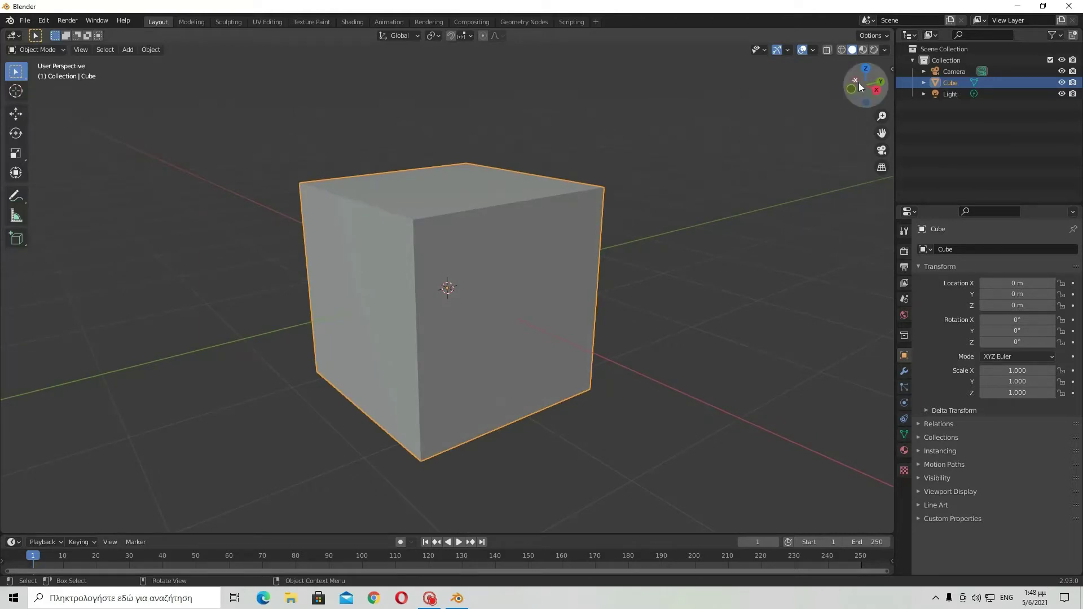
pyautogui.moveTo(442, 240); pyautogui.dragTo(471, 285, button='middle')
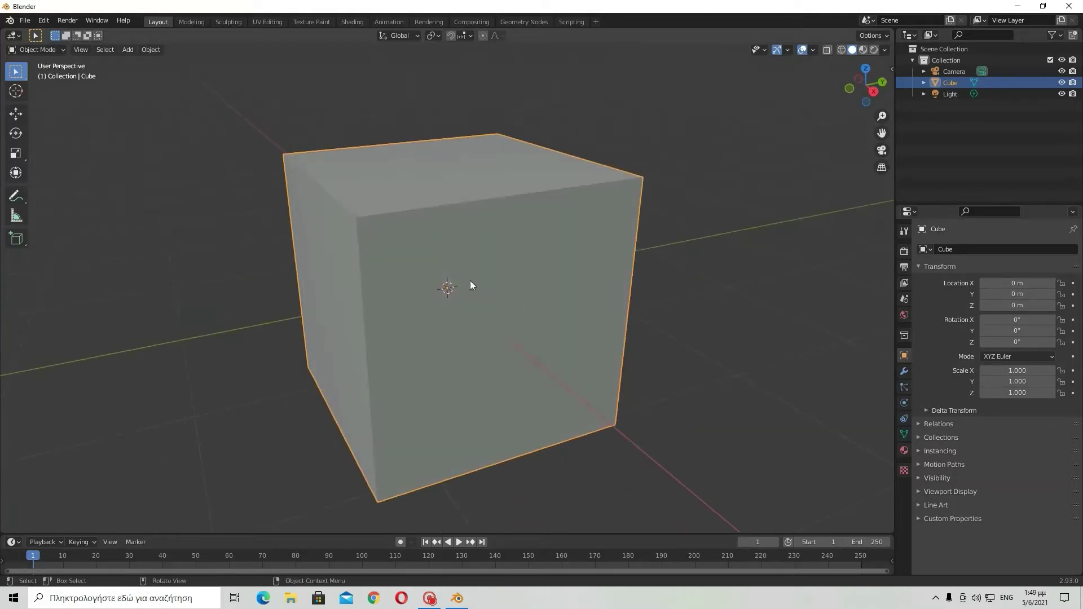
pyautogui.click(28, 22)
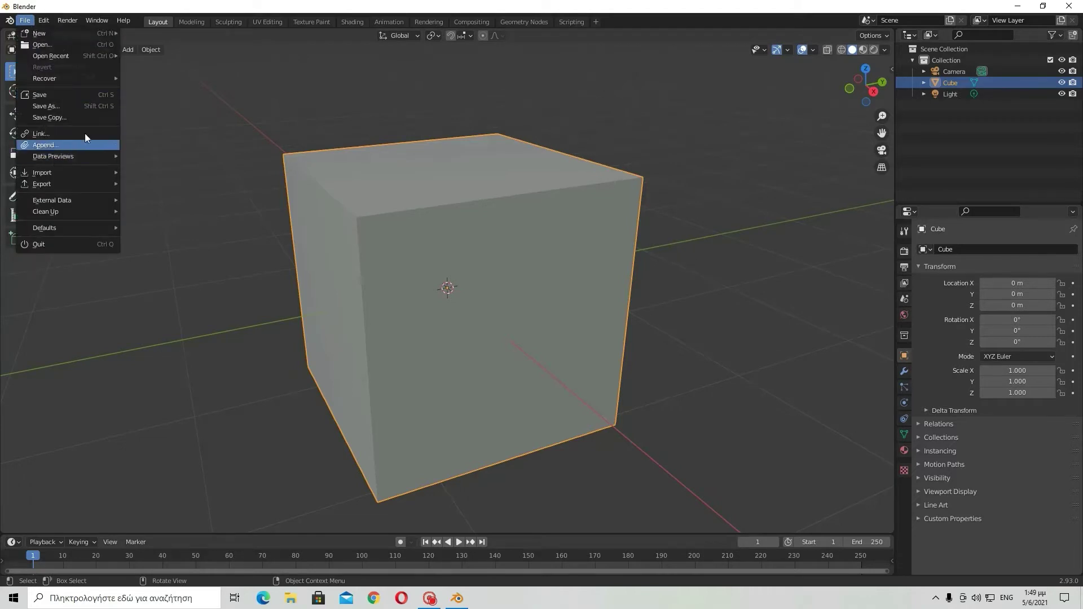
pyautogui.click(28, 21)
pyautogui.click(25, 21)
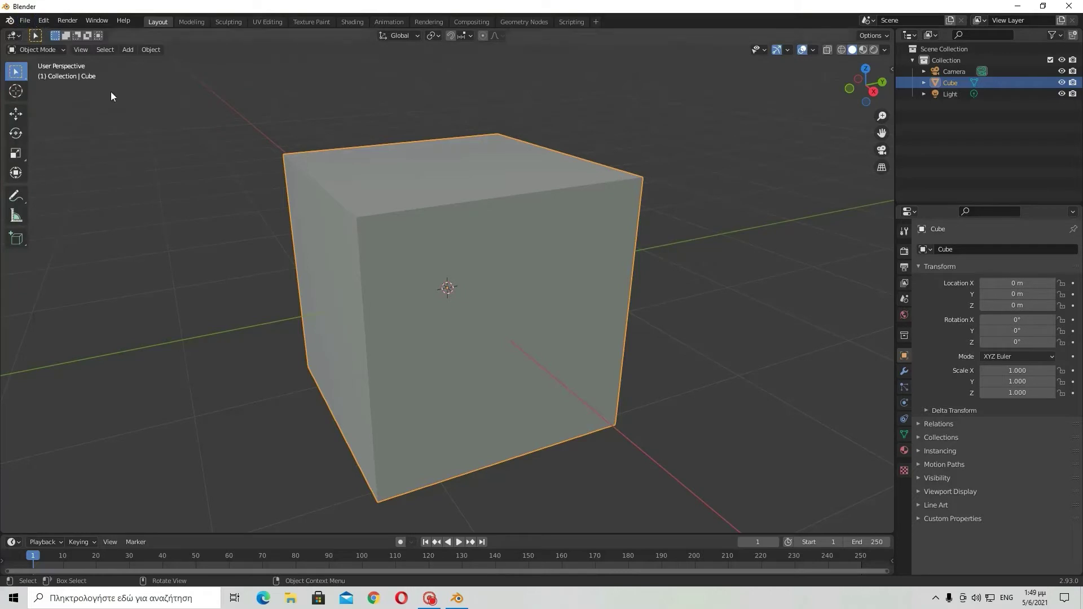
# Add tesla-roadster_side_view.jpg from the Downloads folder to the scene as a reference image
pyautogui.click(124, 50)
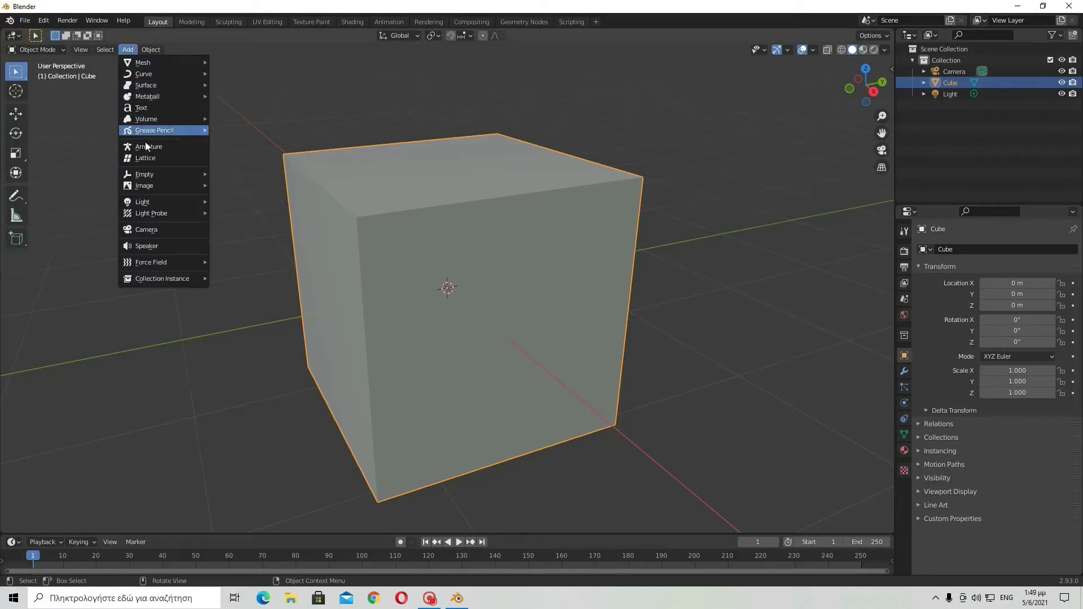
pyautogui.moveTo(161, 185)
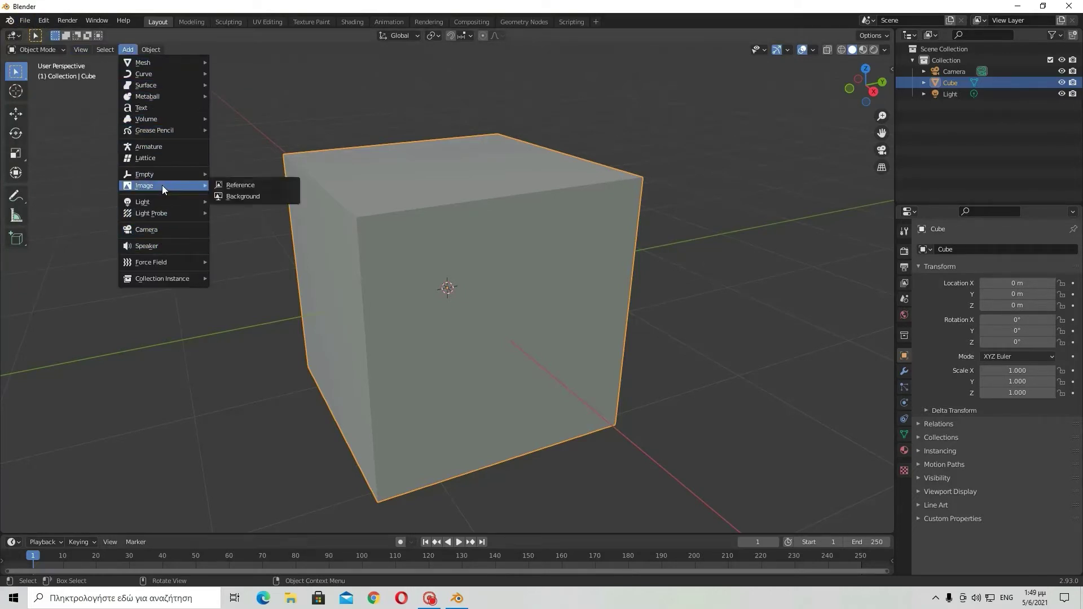
pyautogui.click(234, 185)
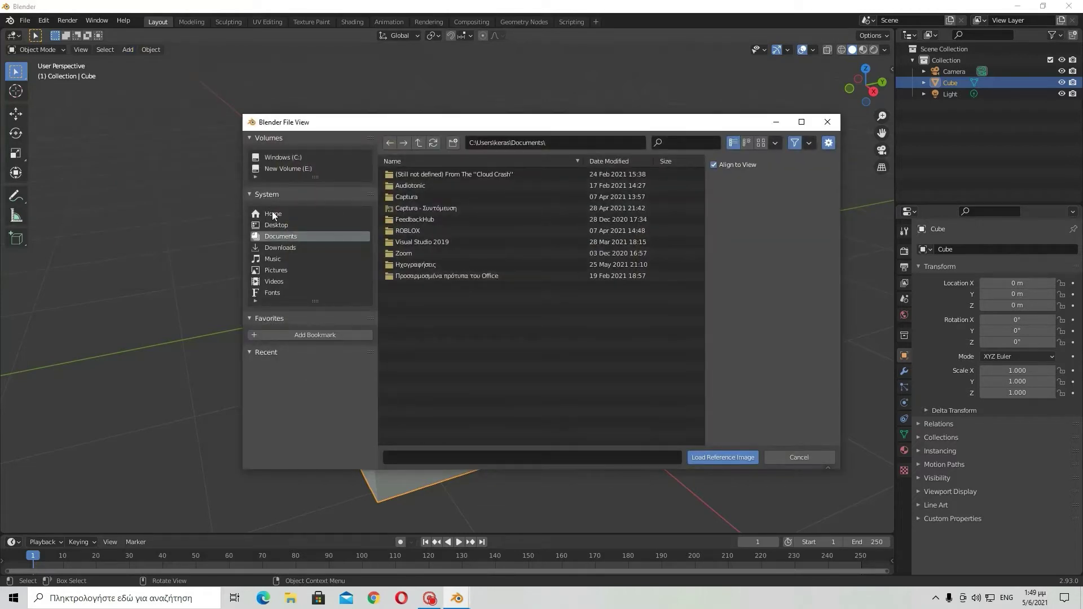
pyautogui.click(272, 248)
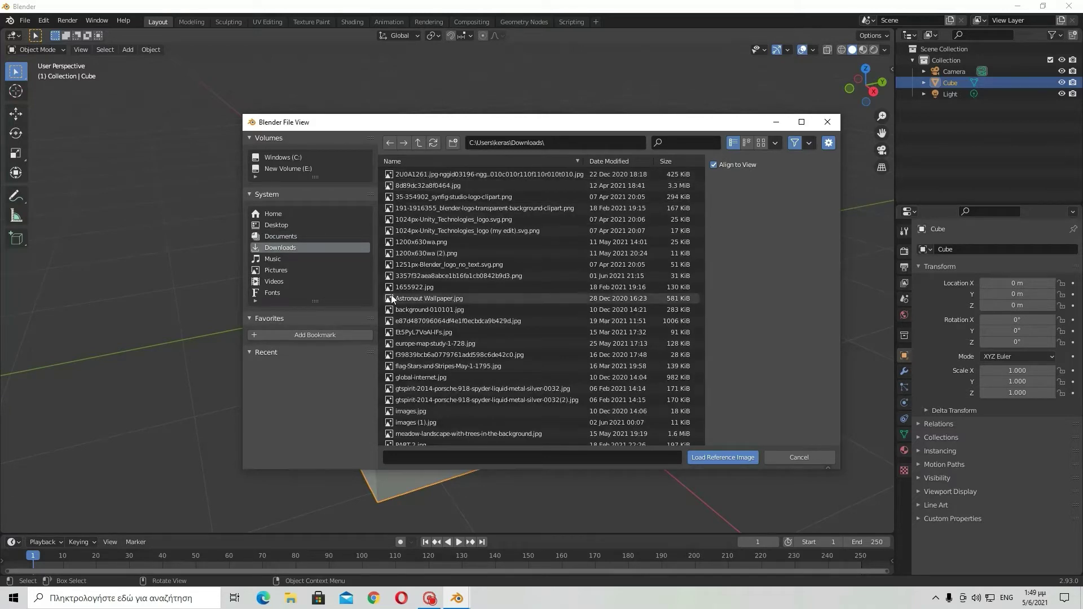
pyautogui.hotkey('shift', 'F9')
pyautogui.scroll(-20, 406, 338)
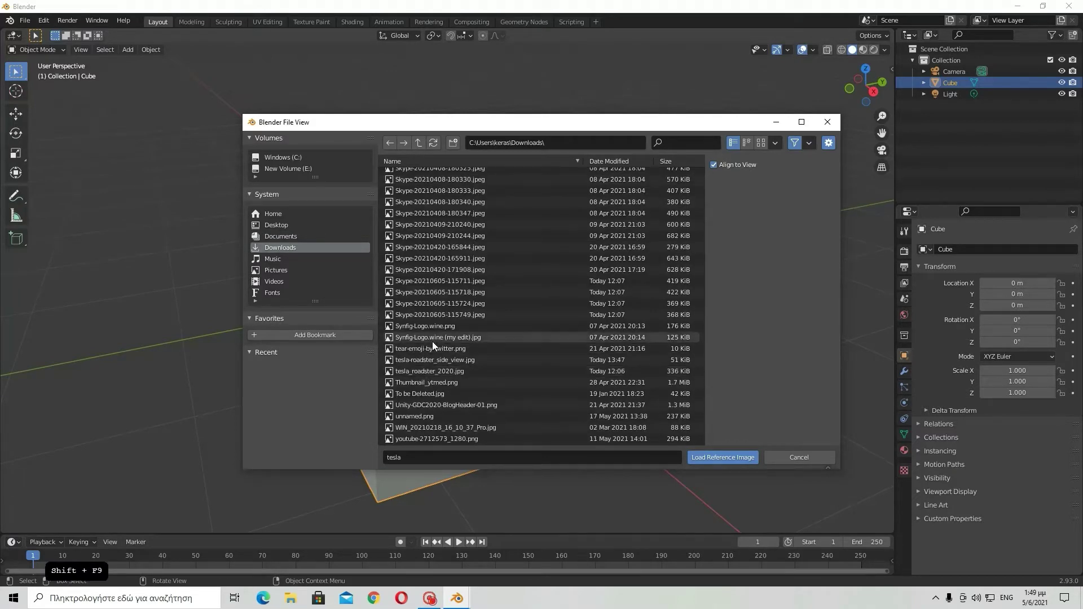
pyautogui.click(432, 361)
pyautogui.doubleClick(432, 363)
# Hide the default cube in the viewport so it no longer covers the car reference image
pyautogui.moveTo(529, 340); pyautogui.dragTo(415, 373, button='middle')
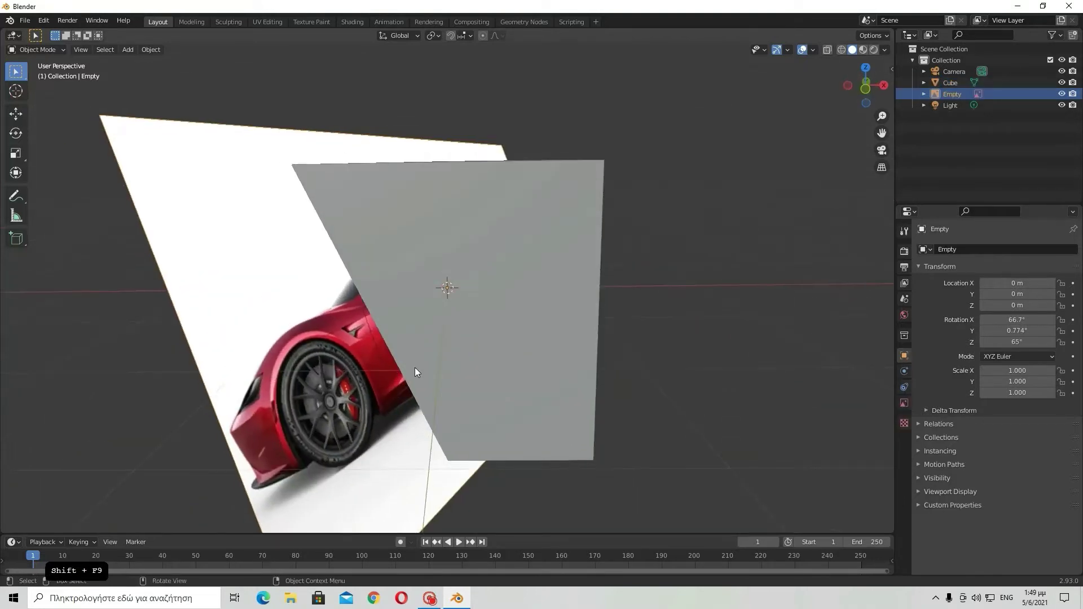
pyautogui.click(585, 229)
pyautogui.click(1058, 84)
pyautogui.moveTo(764, 303); pyautogui.dragTo(511, 312, button='middle')
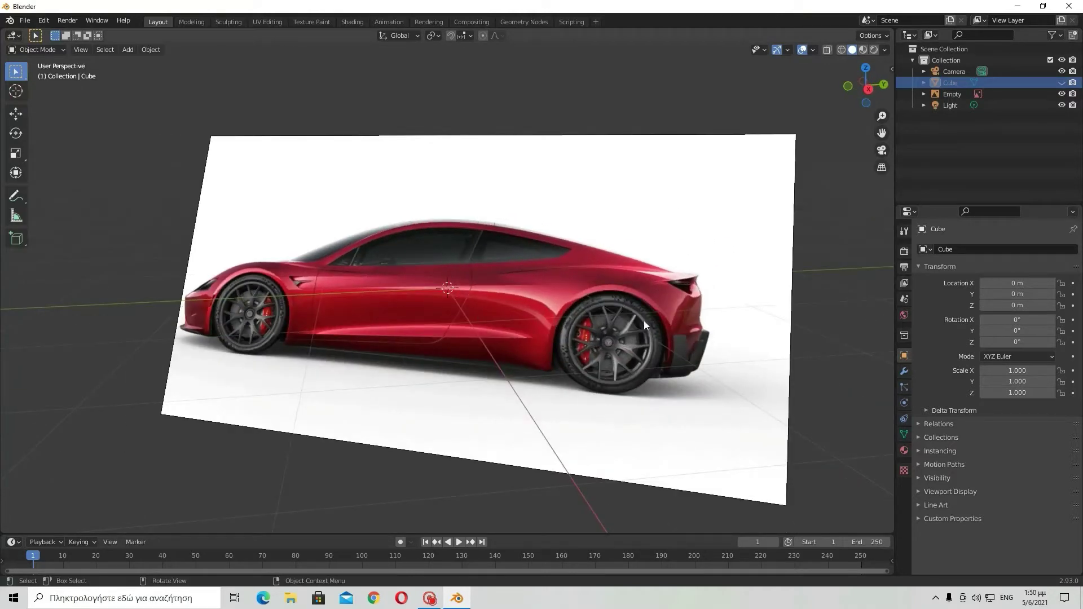
# Select the car reference image and set its X, Y and Z rotation to 0°
pyautogui.click(579, 318)
pyautogui.moveTo(350, 262); pyautogui.dragTo(483, 306, button='middle')
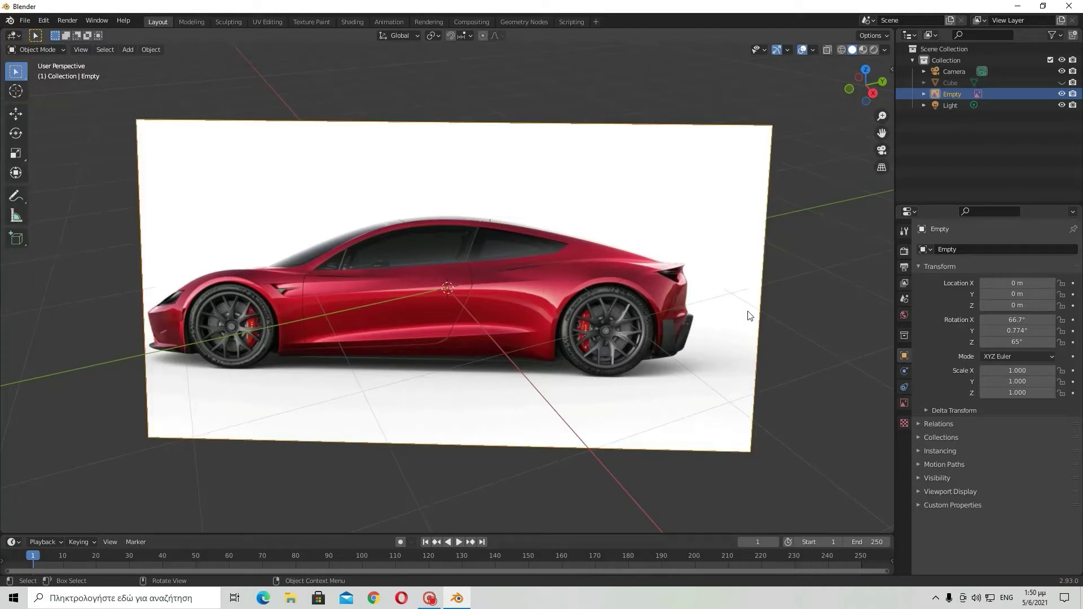
pyautogui.click(1023, 320)
pyautogui.write('0')
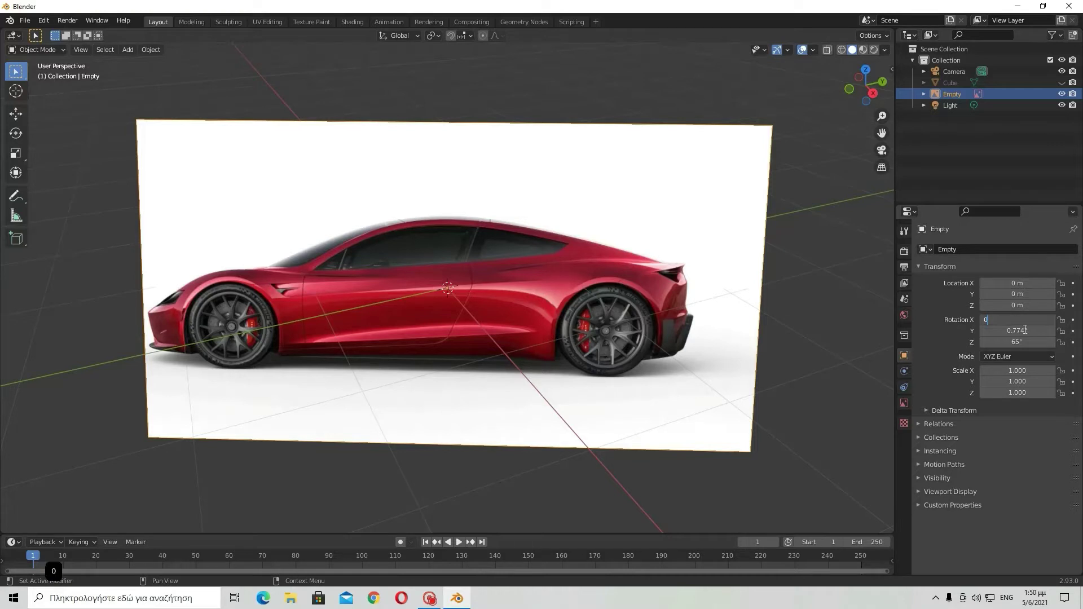
pyautogui.press('Return')
pyautogui.click(1024, 330)
pyautogui.write('0')
pyautogui.press('Return')
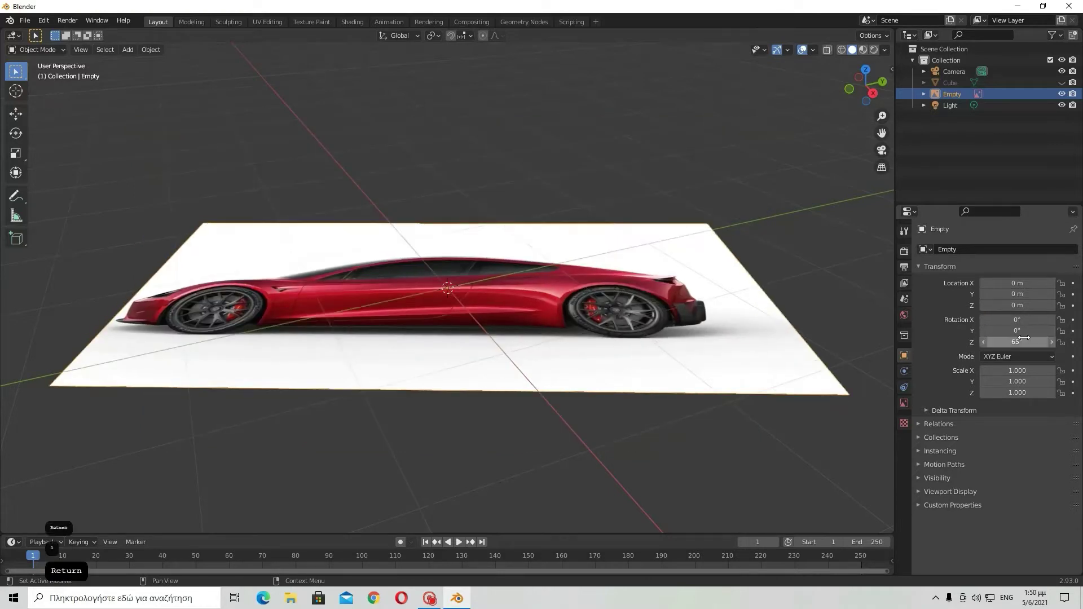
pyautogui.click(1023, 339)
pyautogui.write('0')
pyautogui.press('Return')
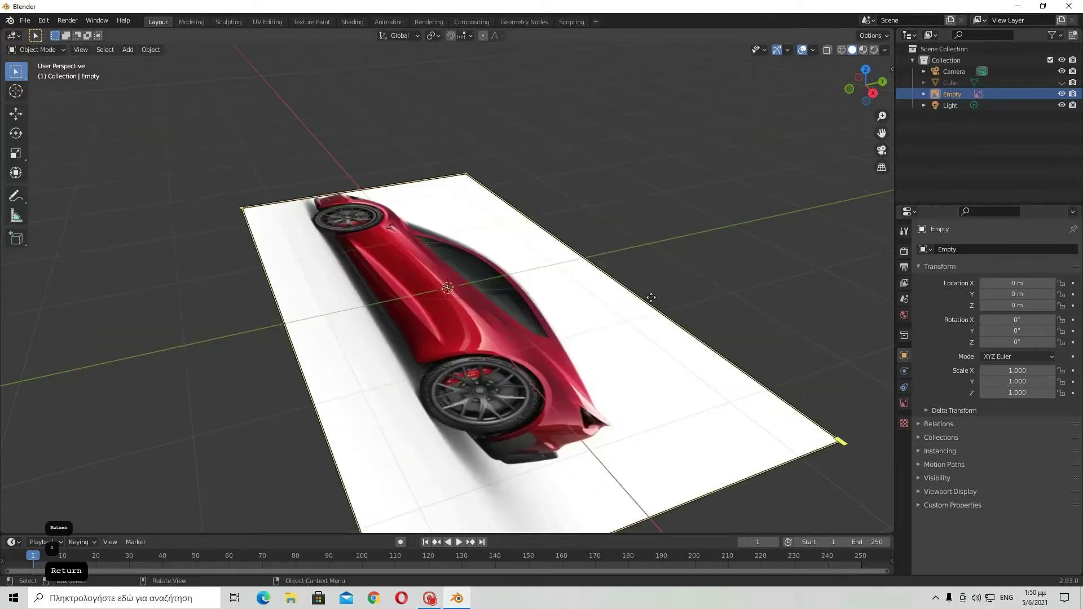
# Stand the reference image upright by setting its Z rotation and X rotation to 90°
pyautogui.moveTo(654, 300); pyautogui.dragTo(721, 317, button='middle')
pyautogui.moveTo(1010, 341)
pyautogui.mouseDown()
pyautogui.moveTo(1033, 341)
pyautogui.moveTo(1015, 342)
pyautogui.mouseUp()
pyautogui.click(1016, 344)
pyautogui.write('90')
pyautogui.press('Return')
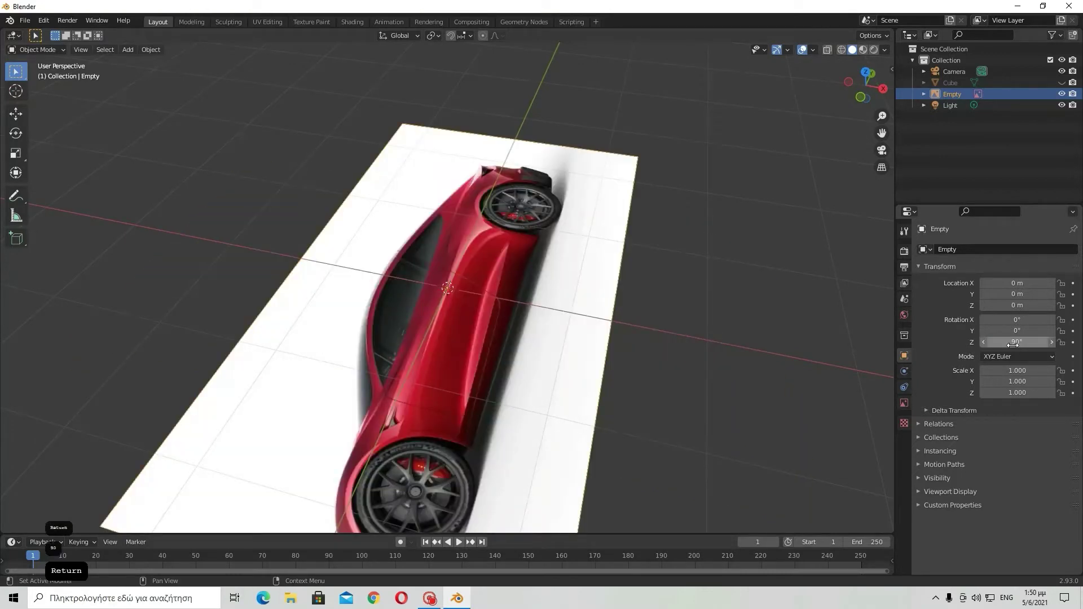
pyautogui.moveTo(1019, 330)
pyautogui.mouseDown()
pyautogui.moveTo(1060, 331)
pyautogui.moveTo(1019, 330)
pyautogui.moveTo(1044, 319)
pyautogui.moveTo(1018, 320)
pyautogui.mouseUp()
pyautogui.click(1013, 321)
pyautogui.write('90')
pyautogui.press('Return')
pyautogui.moveTo(563, 448); pyautogui.dragTo(656, 267, button='middle')
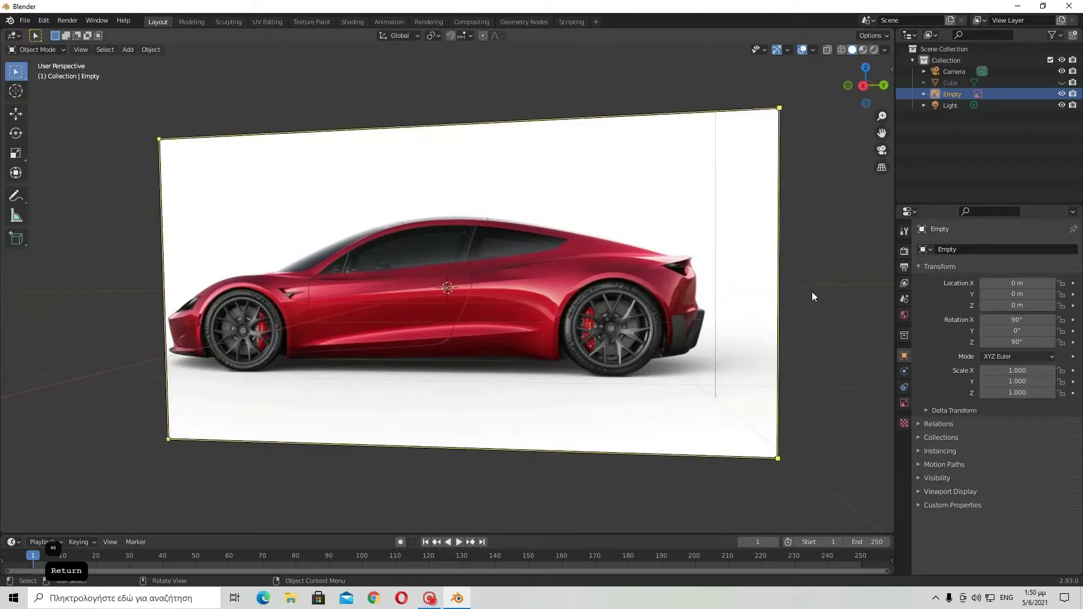
# In the right orthographic view, raise the reference image about 0.66 m along Z so the wheels meet the ground line, and deselect it
pyautogui.click(16, 114)
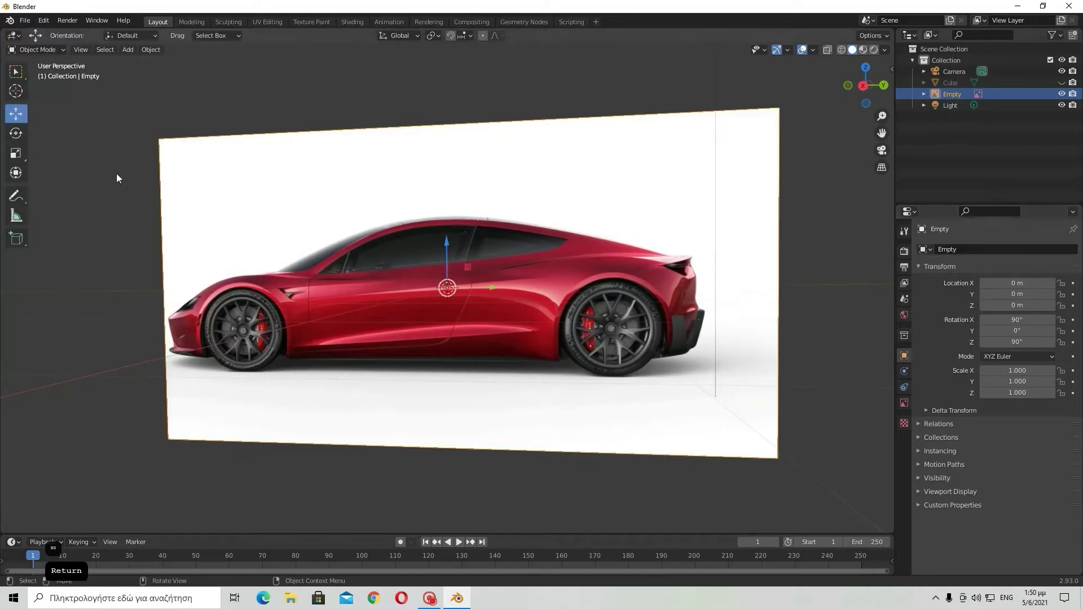
pyautogui.click(863, 86)
pyautogui.moveTo(449, 253); pyautogui.dragTo(449, 163)
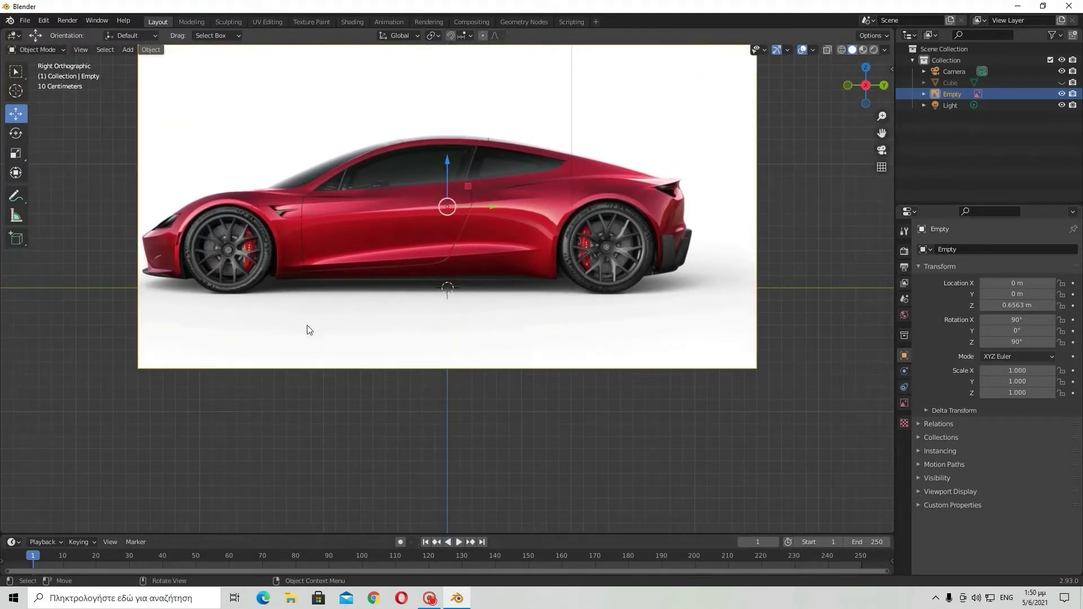
pyautogui.moveTo(404, 401); pyautogui.dragTo(482, 410, button='middle')
pyautogui.click(430, 431)
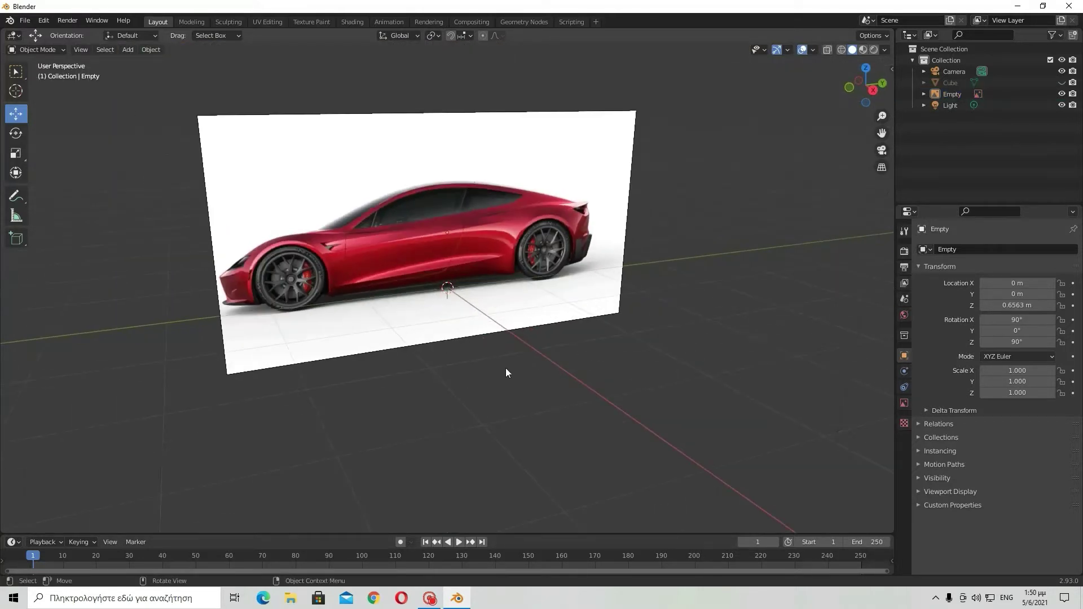
pyautogui.click(434, 263)
pyautogui.click(485, 391)
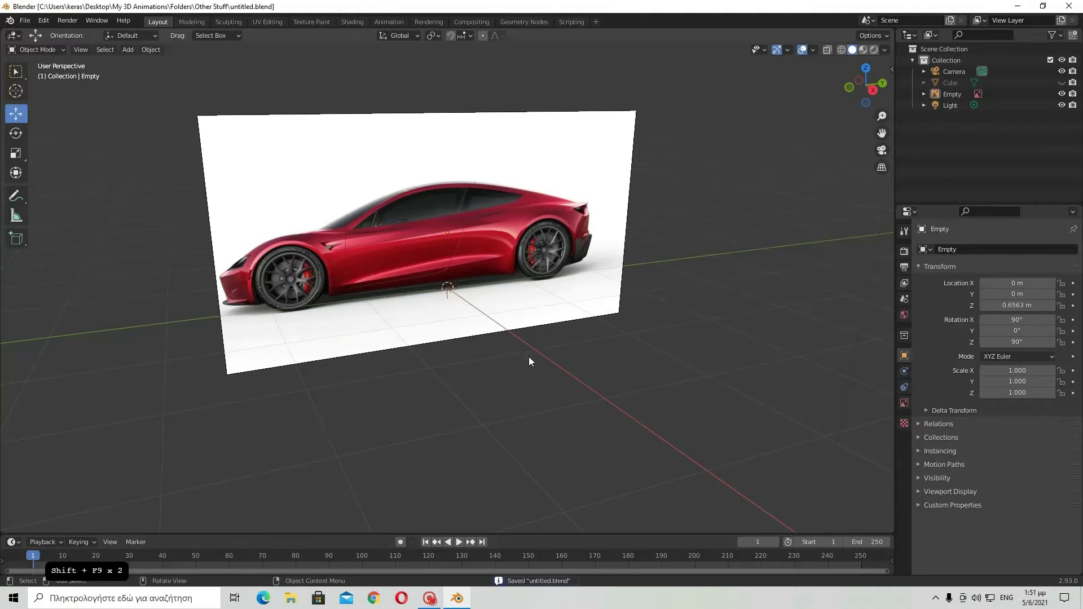
# Unhide the cube in the viewport and switch the viewport shading to Material Preview
pyautogui.scroll(2, 532, 342)
pyautogui.moveTo(529, 342); pyautogui.dragTo(504, 338, button='middle')
pyautogui.scroll(-2, 505, 338)
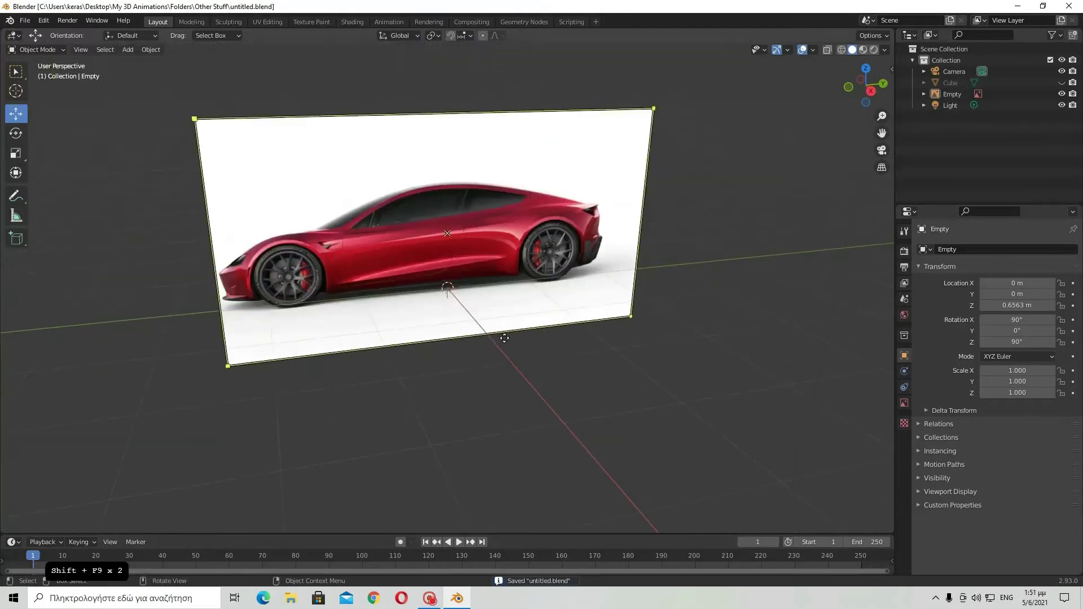
pyautogui.click(1062, 82)
pyautogui.moveTo(670, 297); pyautogui.dragTo(711, 327, button='middle')
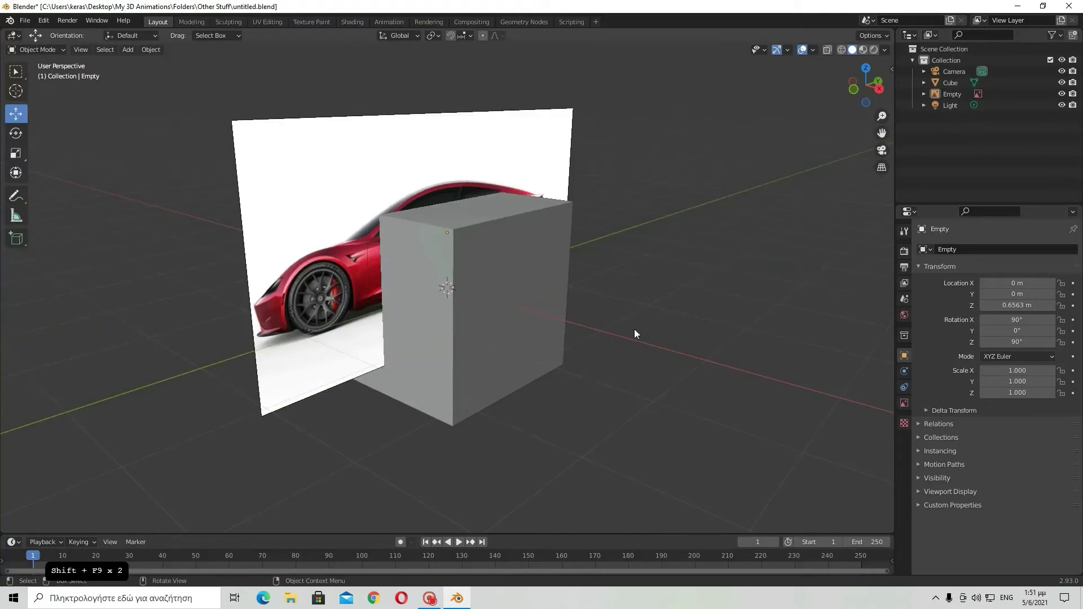
pyautogui.press('z')
pyautogui.click(533, 480)
# Raise the cube 1 m along the Z axis with snapping turned on, and turn snapping off again
pyautogui.click(490, 365)
pyautogui.moveTo(489, 366); pyautogui.dragTo(619, 285, button='middle')
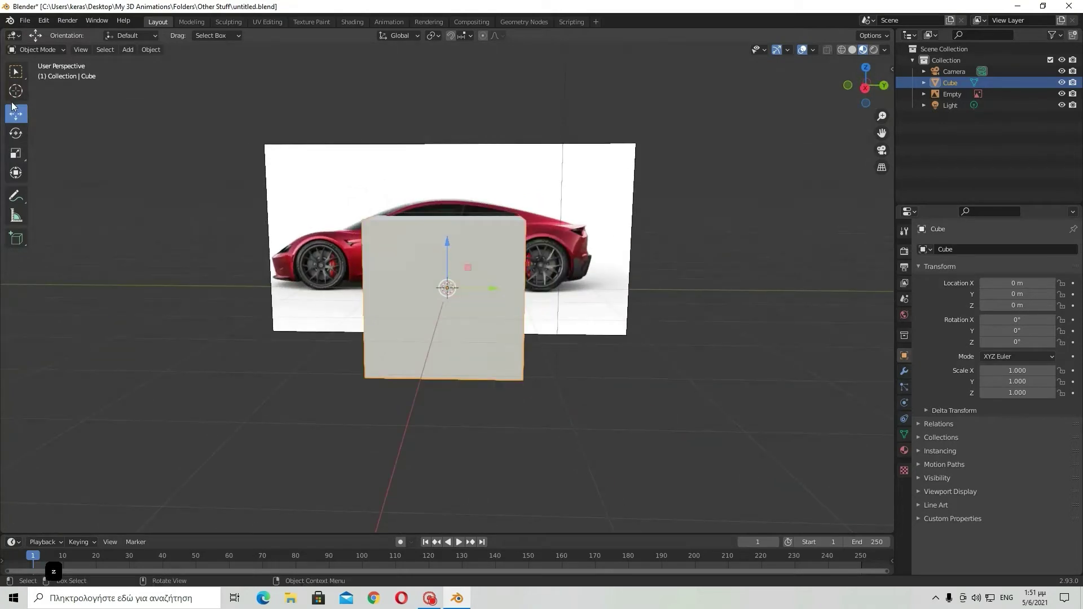
pyautogui.click(451, 36)
pyautogui.moveTo(445, 244); pyautogui.dragTo(446, 172)
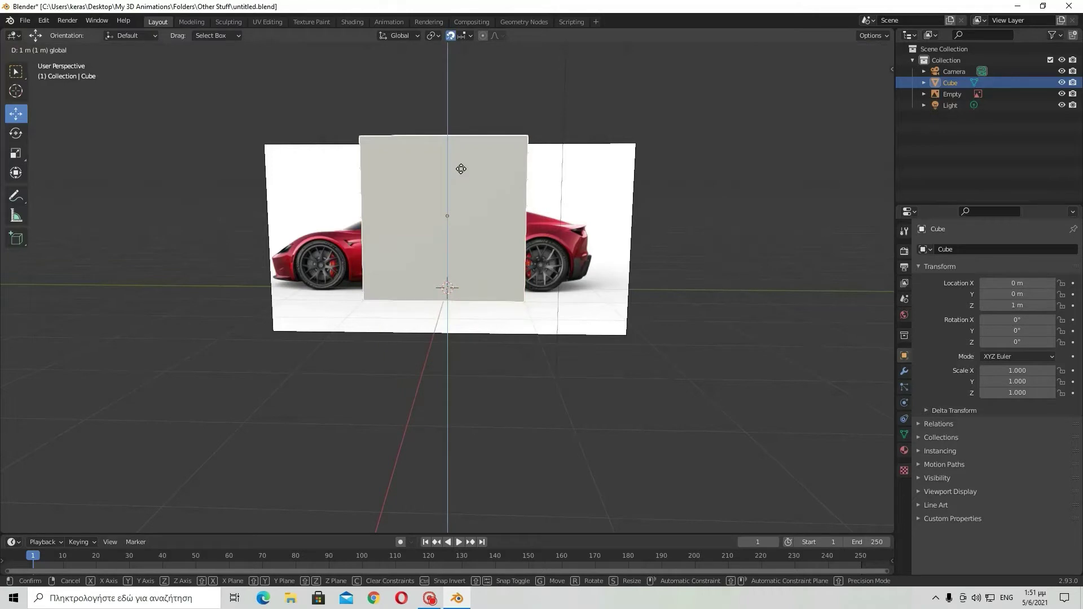
pyautogui.click(463, 36)
pyautogui.click(451, 36)
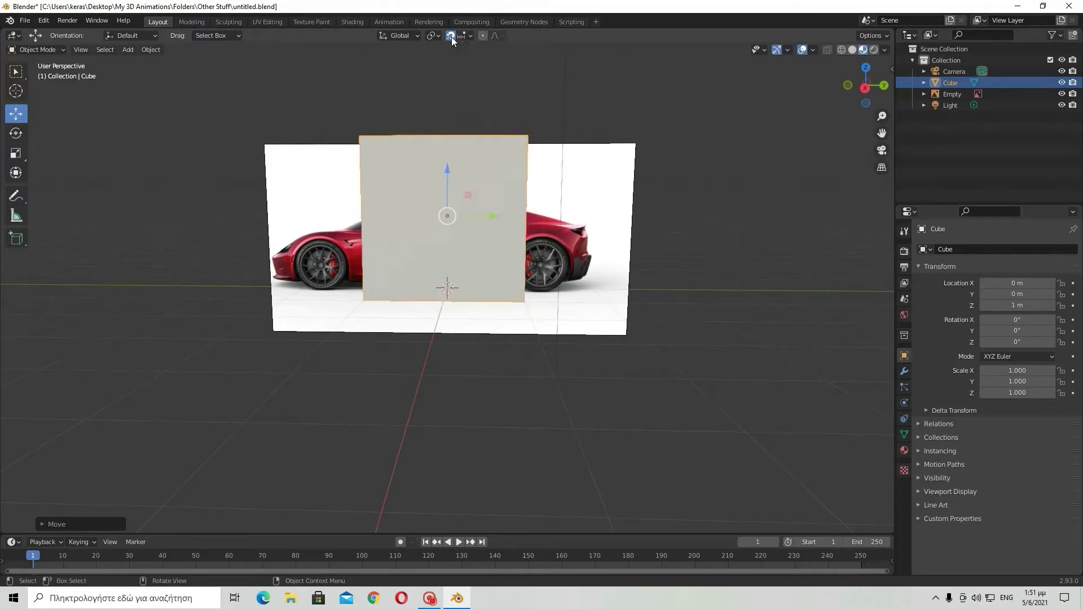
# In Edit Mode, divide the cube's side face with loop cuts, 5 vertical and 5 horizontal
pyautogui.scroll(3, 475, 248)
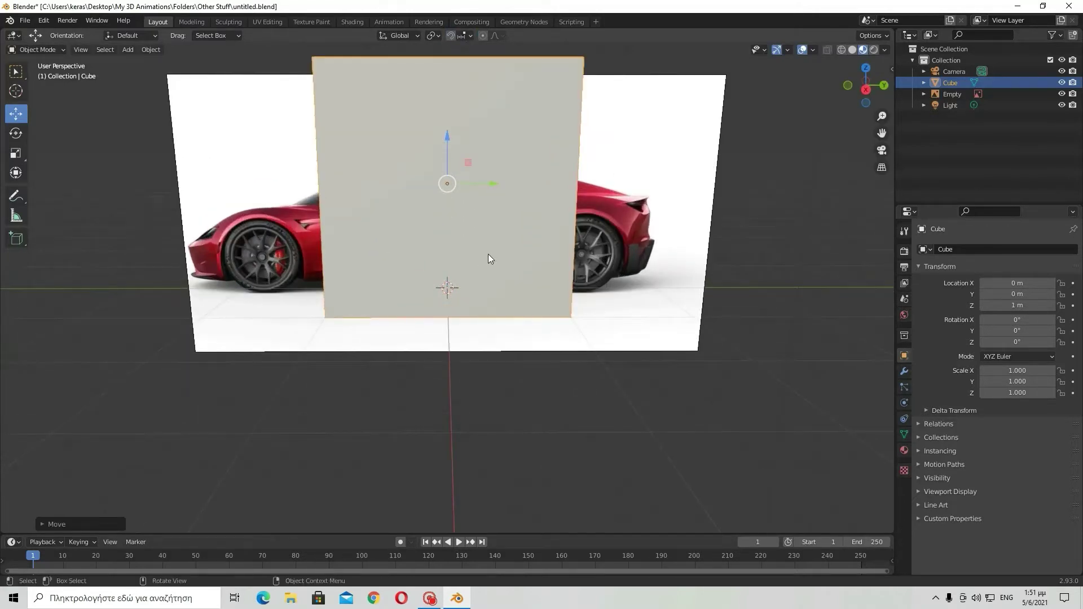
pyautogui.moveTo(229, 179); pyautogui.dragTo(265, 186, button='middle')
pyautogui.scroll(-2, 265, 186)
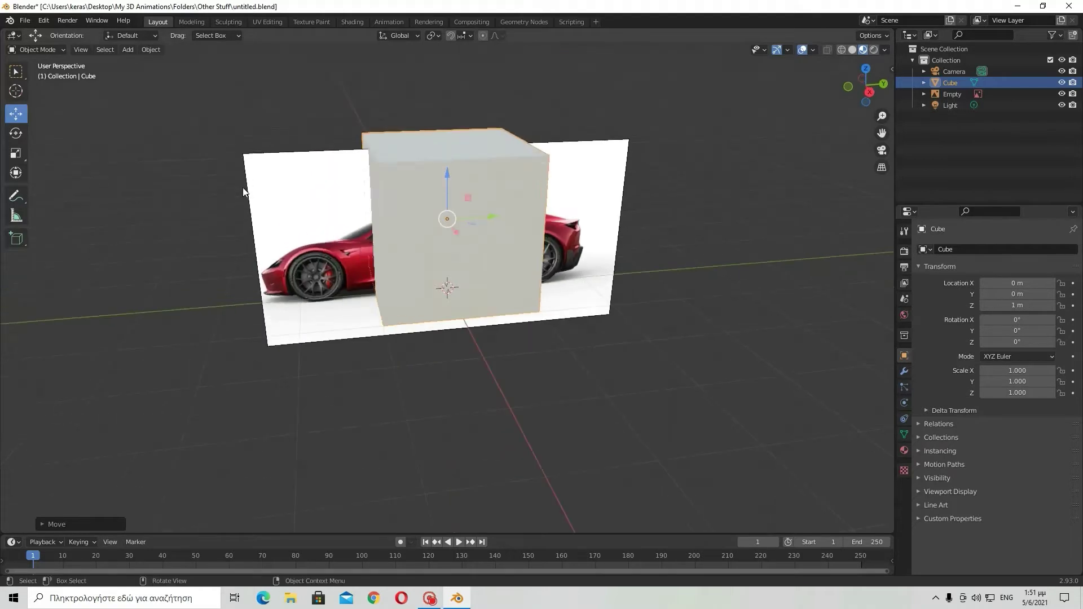
pyautogui.press('Tab')
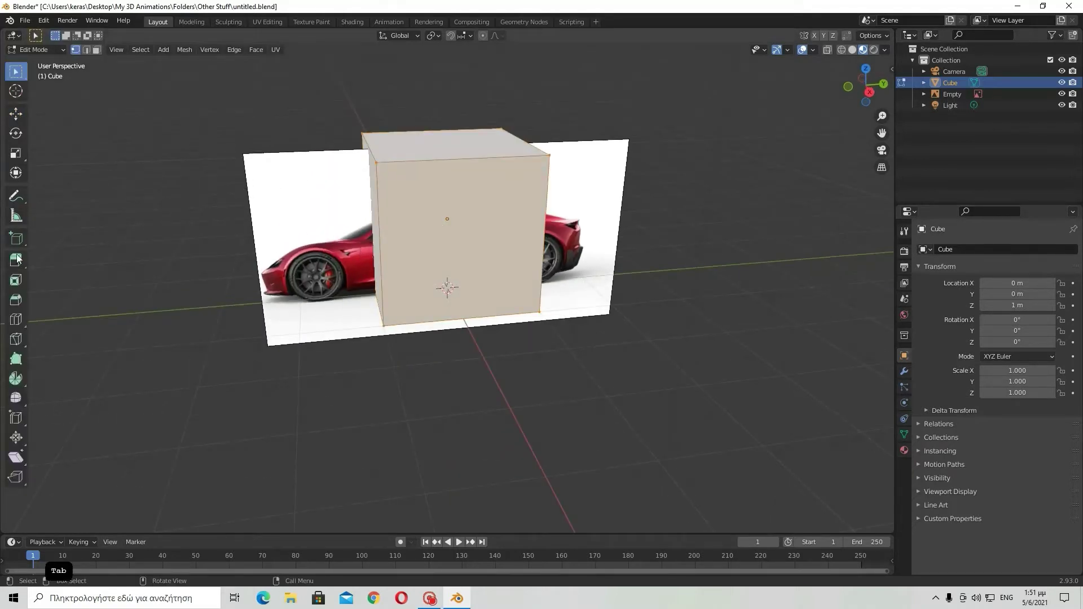
pyautogui.click(16, 319)
pyautogui.moveTo(395, 138); pyautogui.dragTo(422, 139, button='middle')
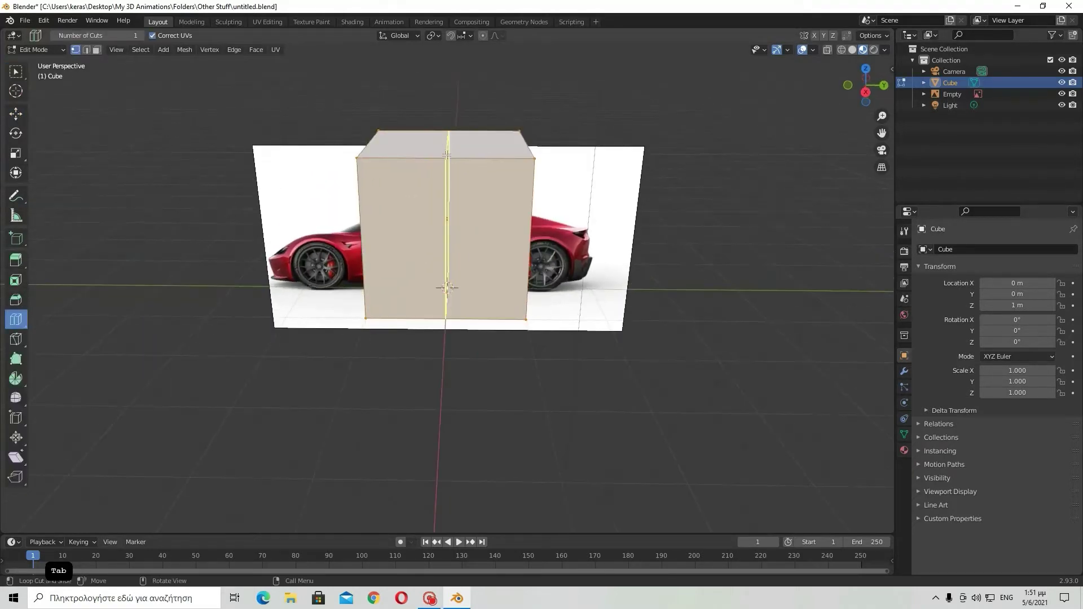
pyautogui.click(141, 37)
pyautogui.click(141, 37)
pyautogui.click(141, 37)
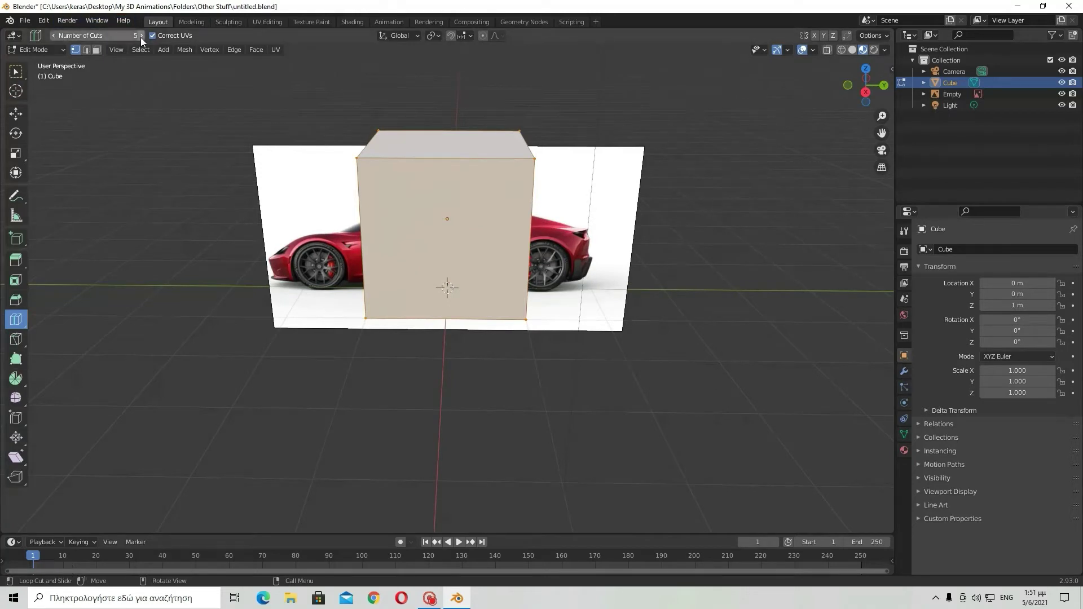
pyautogui.click(141, 38)
pyautogui.click(506, 168)
pyautogui.click(361, 237)
pyautogui.click(15, 73)
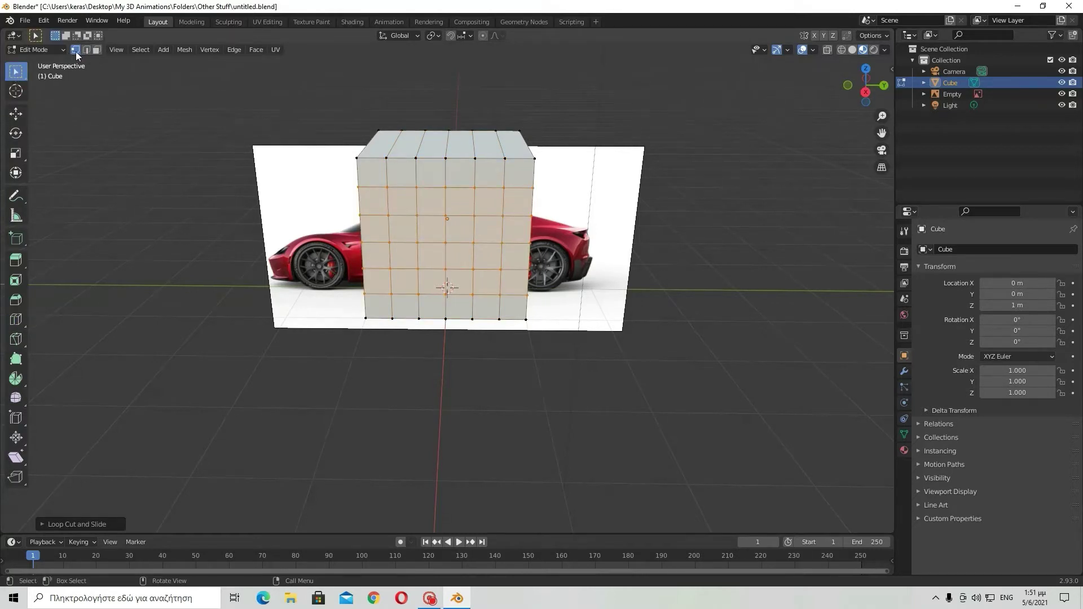
# Select the cube's top row of vertices and lower it along Z, closer to the row below
pyautogui.moveTo(384, 107); pyautogui.dragTo(332, 116, button='middle')
pyautogui.moveTo(350, 102); pyautogui.dragTo(379, 193)
pyautogui.moveTo(339, 207); pyautogui.dragTo(452, 202, button='middle')
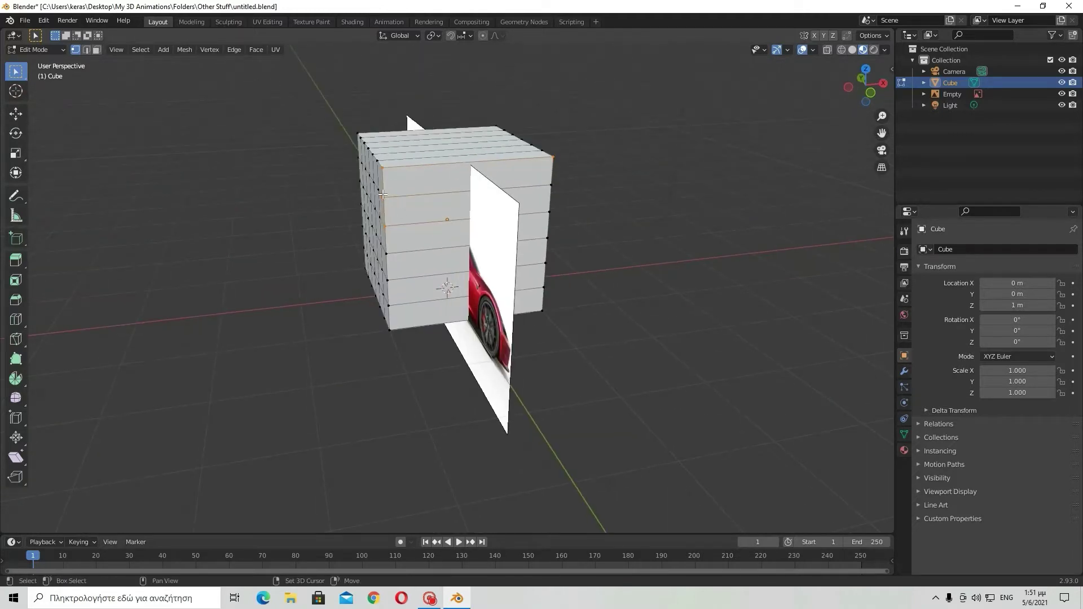
pyautogui.moveTo(587, 227); pyautogui.dragTo(374, 122, button='middle')
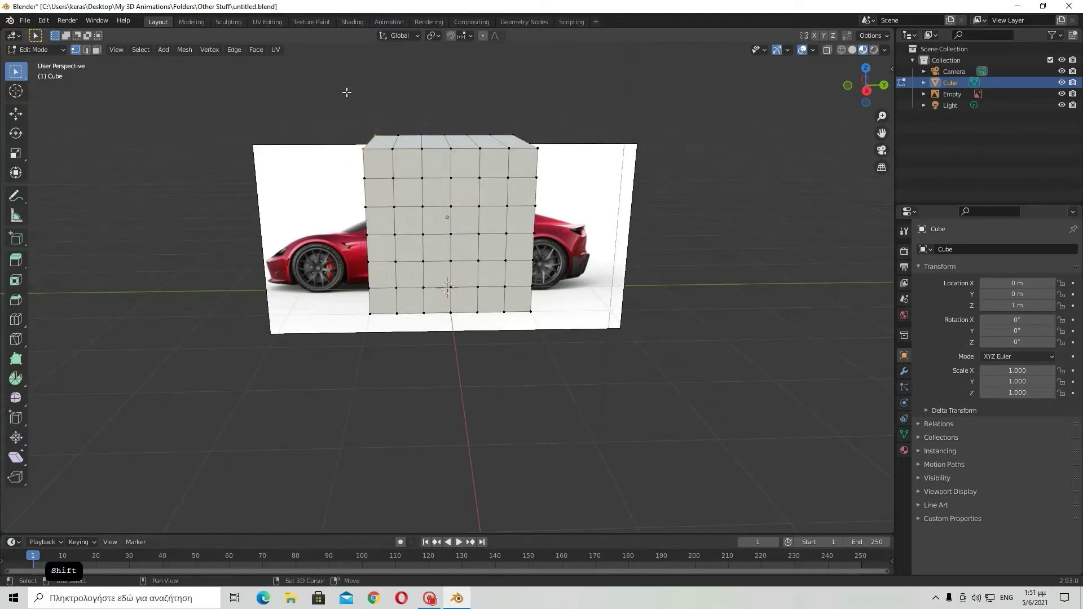
pyautogui.keyDown('shift'); pyautogui.moveTo(344, 96); pyautogui.dragTo(552, 187); pyautogui.keyUp('shift')
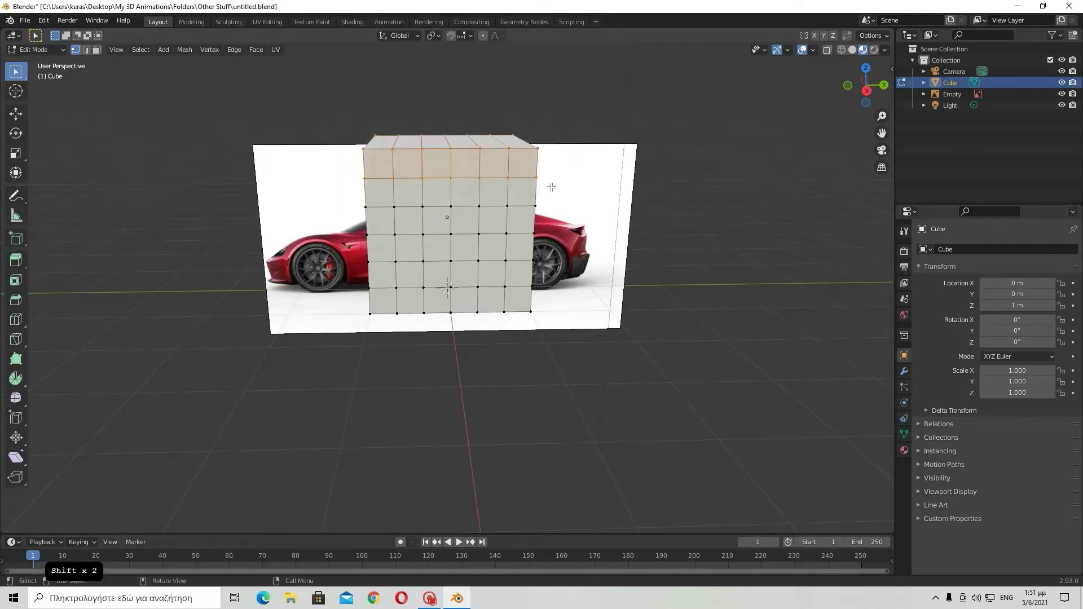
pyautogui.click(16, 113)
pyautogui.moveTo(455, 112); pyautogui.dragTo(458, 135)
pyautogui.rightClick(458, 136)
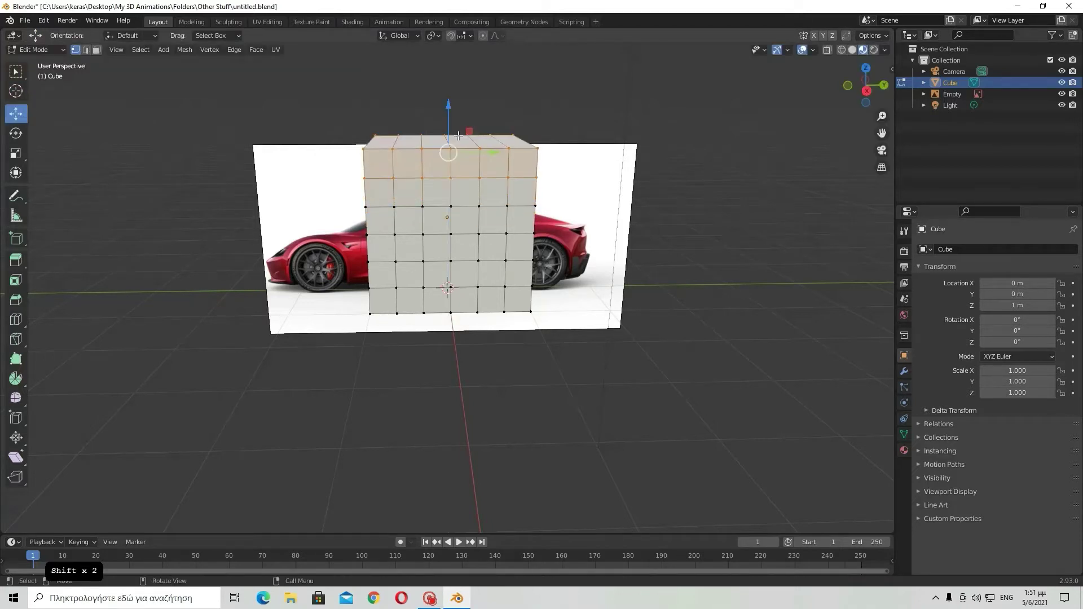
pyautogui.moveTo(449, 108); pyautogui.dragTo(447, 122)
pyautogui.moveTo(563, 201); pyautogui.dragTo(607, 211, button='middle')
pyautogui.moveTo(620, 242); pyautogui.dragTo(585, 289, button='middle')
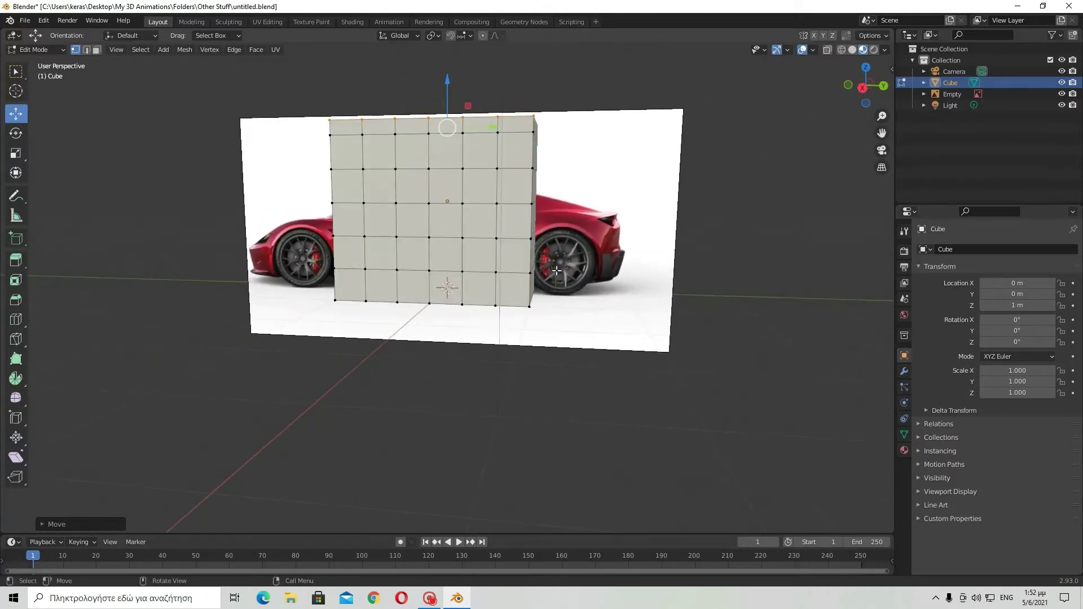
# In Object Mode, stretch the cube along Y to a scale of about 1.285 and move it to about -0.03 m on Y
pyautogui.press('Tab')
pyautogui.click(16, 154)
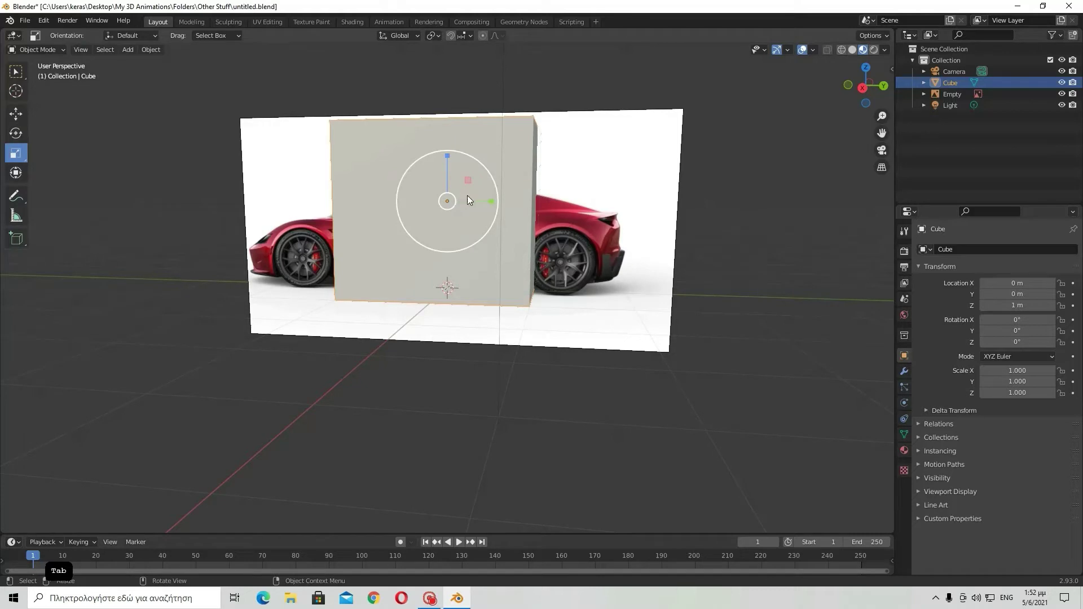
pyautogui.moveTo(488, 202); pyautogui.dragTo(511, 205, button='middle')
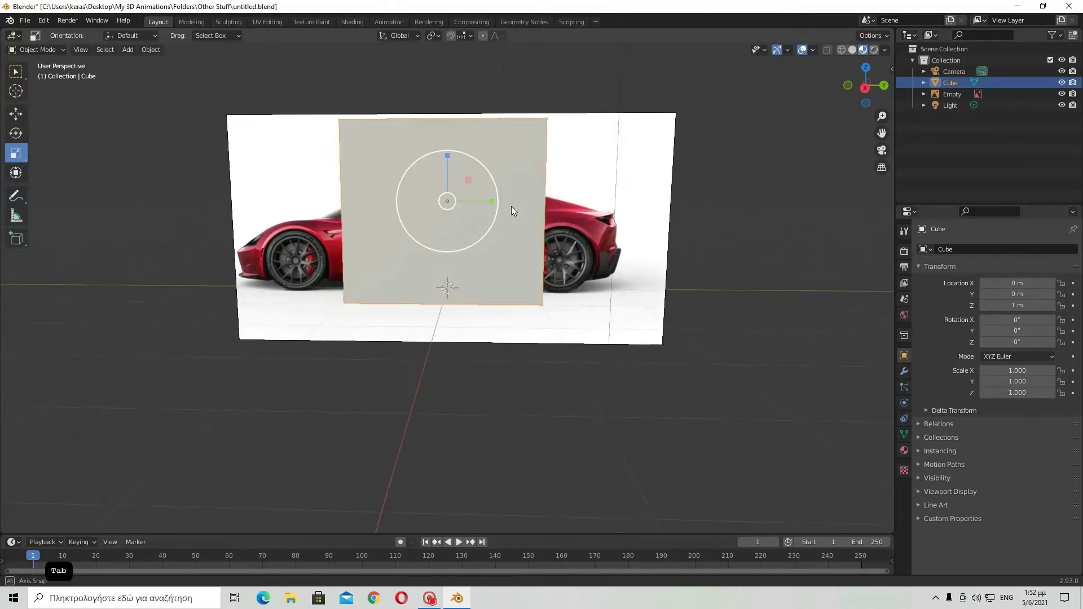
pyautogui.moveTo(491, 202); pyautogui.dragTo(542, 212)
pyautogui.moveTo(542, 212); pyautogui.dragTo(496, 220, button='middle')
pyautogui.click(17, 114)
pyautogui.moveTo(479, 202); pyautogui.dragTo(473, 204)
pyautogui.moveTo(473, 204); pyautogui.dragTo(477, 236, button='middle')
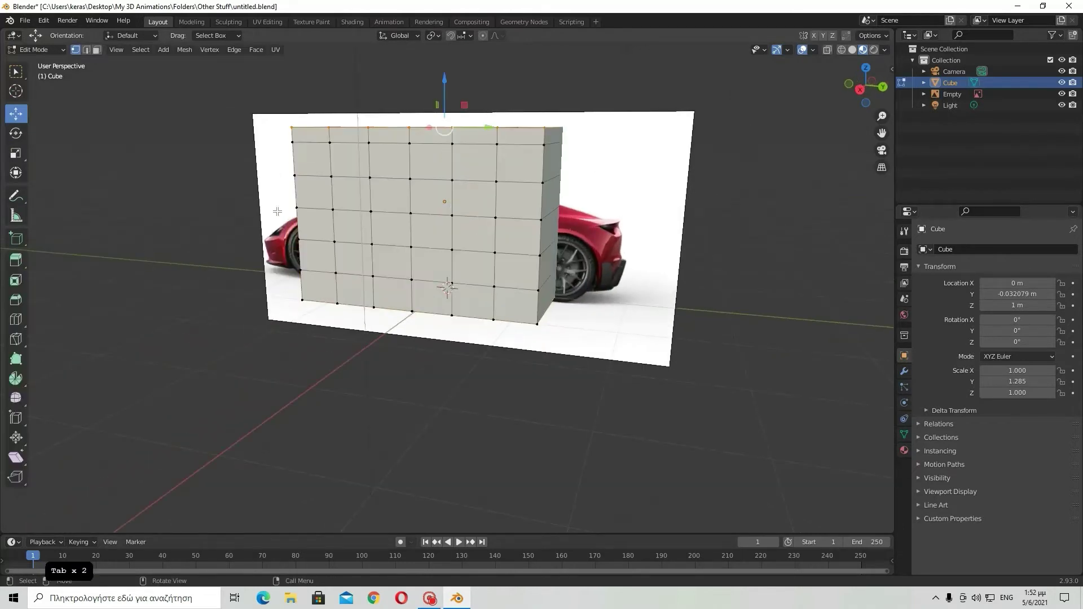
# In Object Mode, shrink the cube along Y to a scale of about 1.096
pyautogui.click(16, 152)
pyautogui.moveTo(484, 208); pyautogui.dragTo(479, 205)
pyautogui.rightClick(481, 206)
pyautogui.moveTo(479, 205); pyautogui.dragTo(533, 211, button='middle')
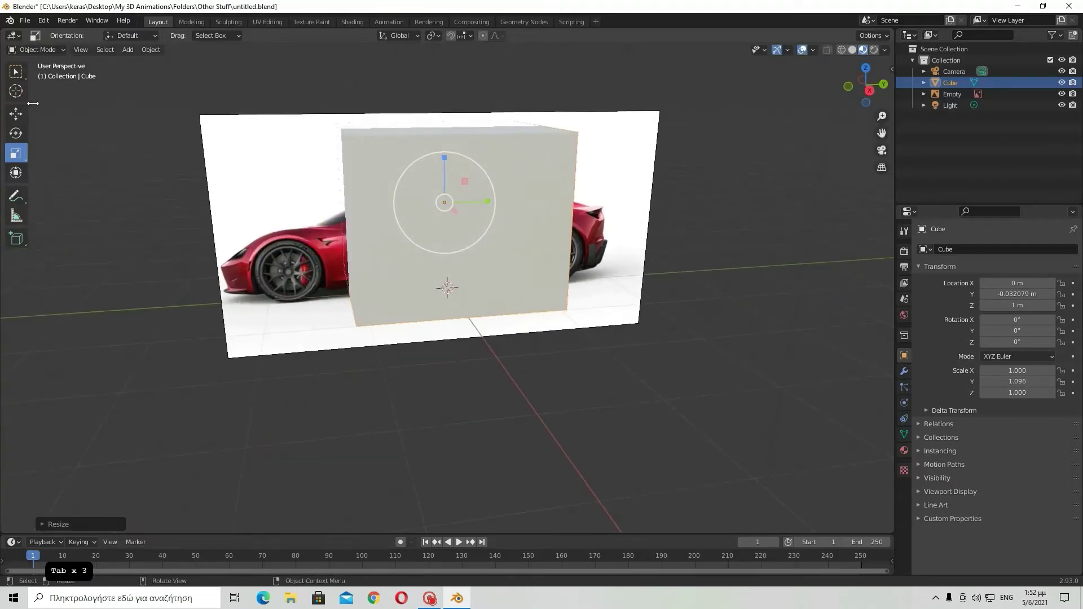
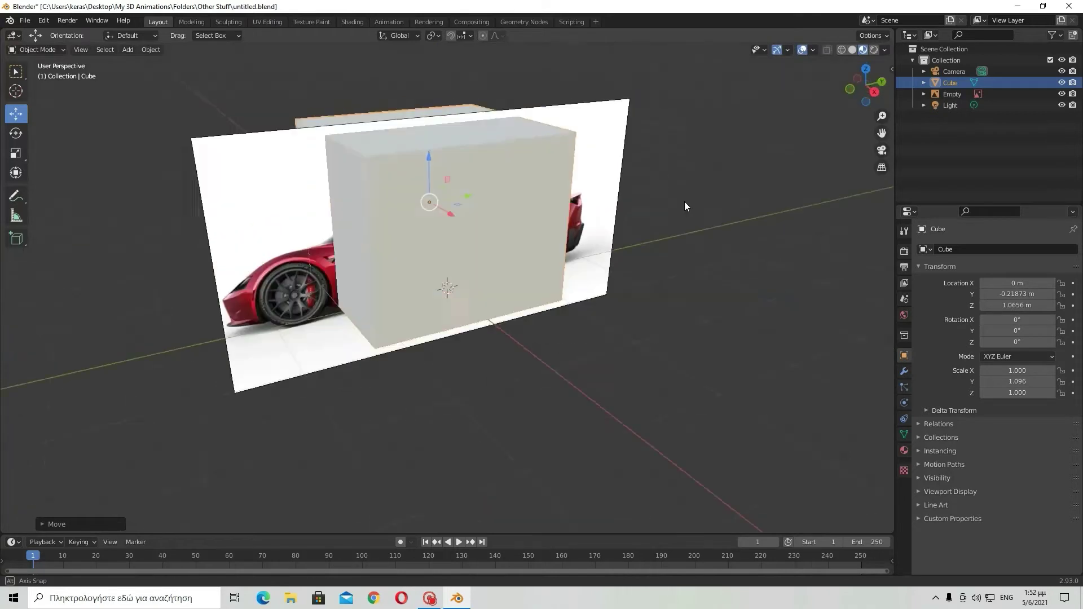
# Enable X-ray for the cube in Edit Mode and show it in the right side view
pyautogui.press('Tab')
pyautogui.moveTo(492, 182); pyautogui.dragTo(464, 185, button='middle')
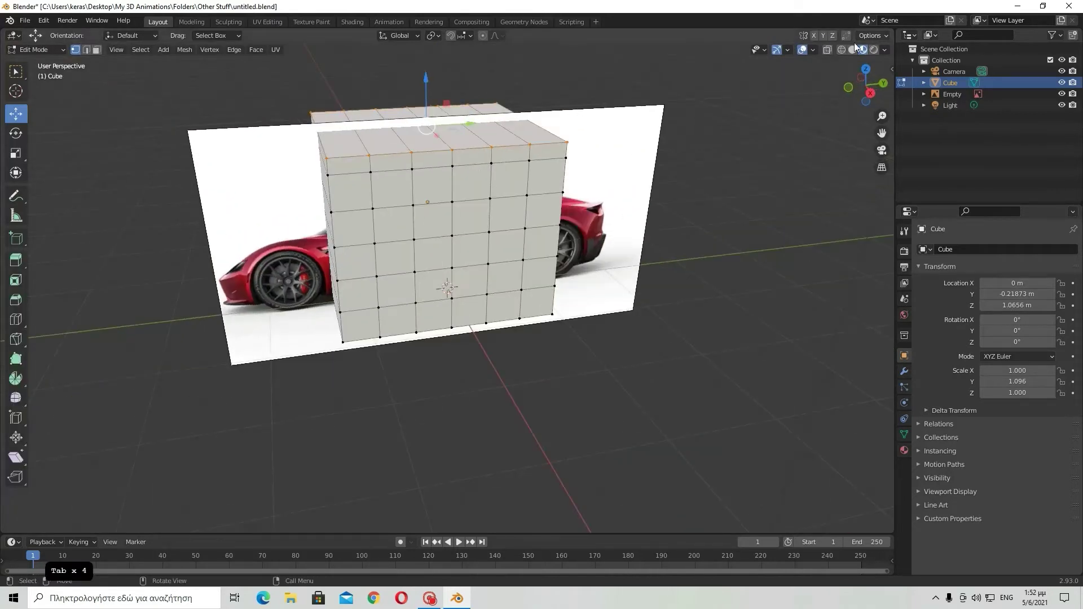
pyautogui.click(823, 50)
pyautogui.click(874, 93)
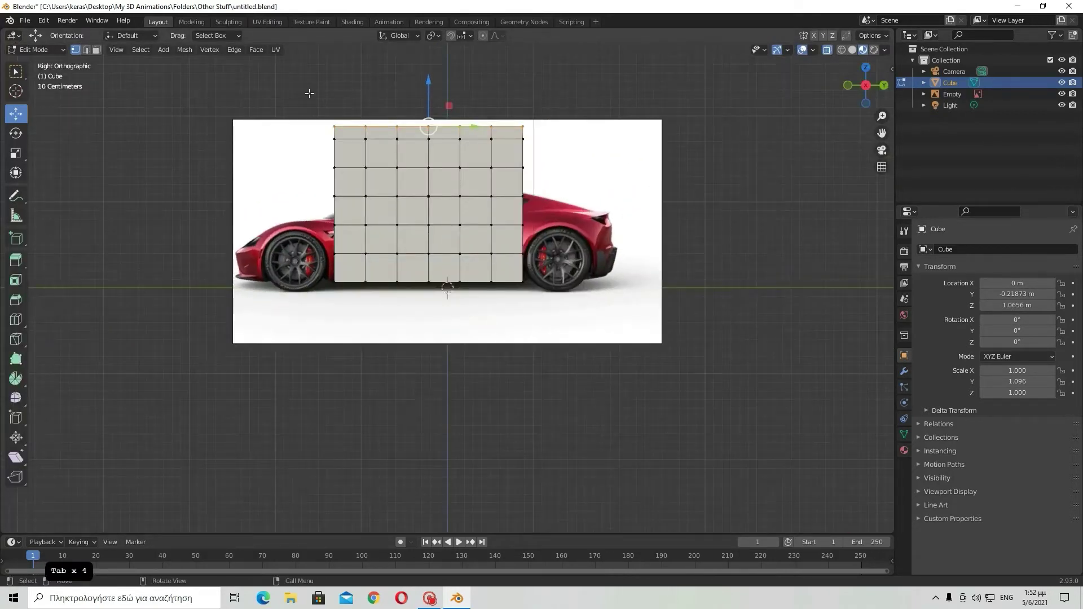
pyautogui.moveTo(309, 93); pyautogui.dragTo(530, 181)
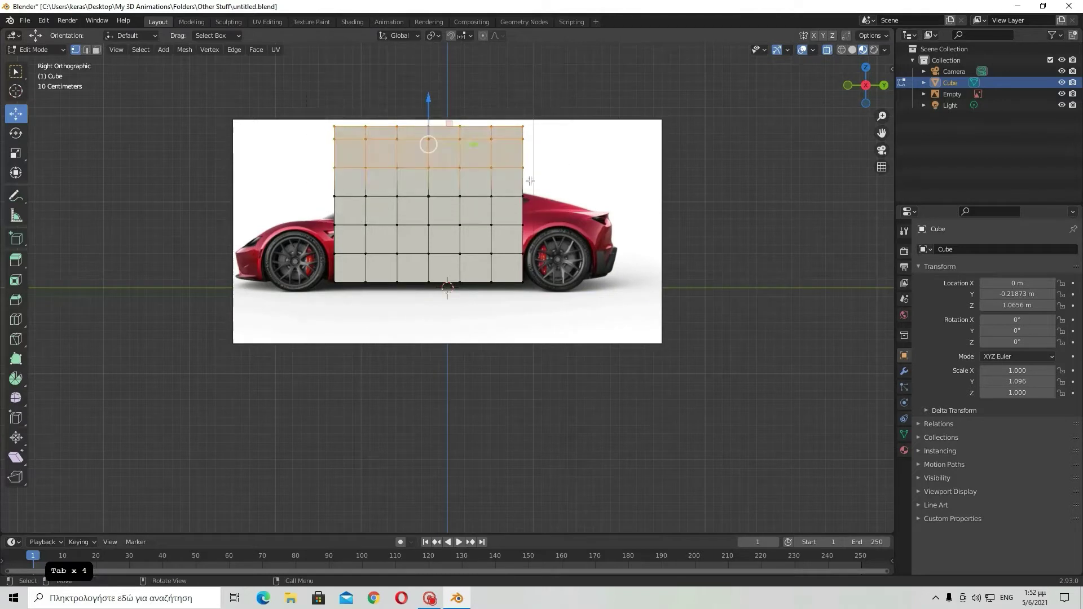
pyautogui.moveTo(430, 106); pyautogui.dragTo(430, 126)
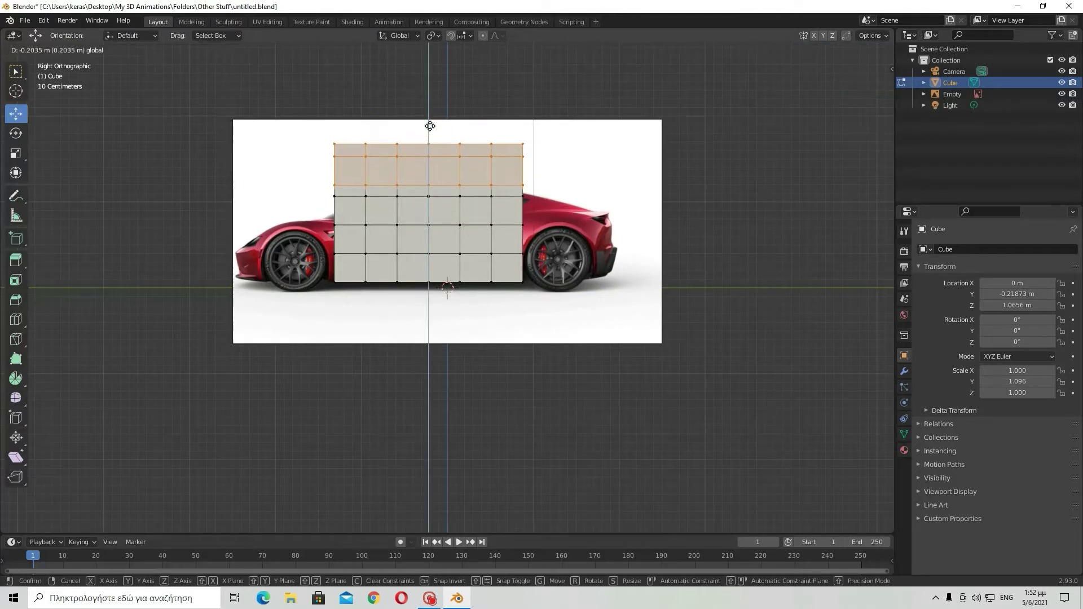
pyautogui.rightClick(430, 126)
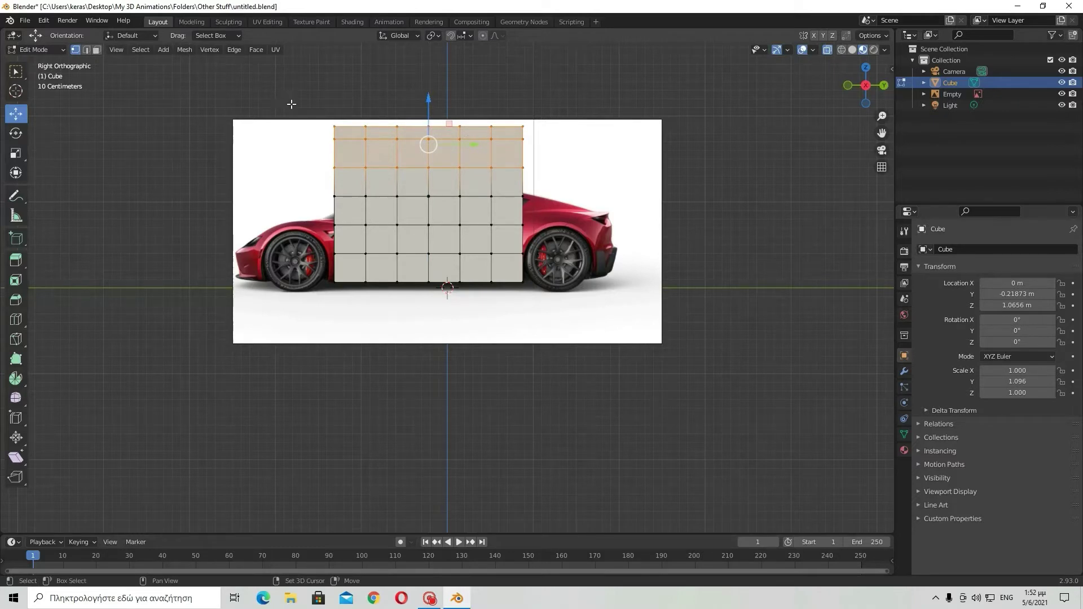
# Select the cube's top four rows of vertices and lower them along Z, closer to the row below
pyautogui.keyDown('shift'); pyautogui.moveTo(285, 97); pyautogui.dragTo(557, 220); pyautogui.keyUp('shift')
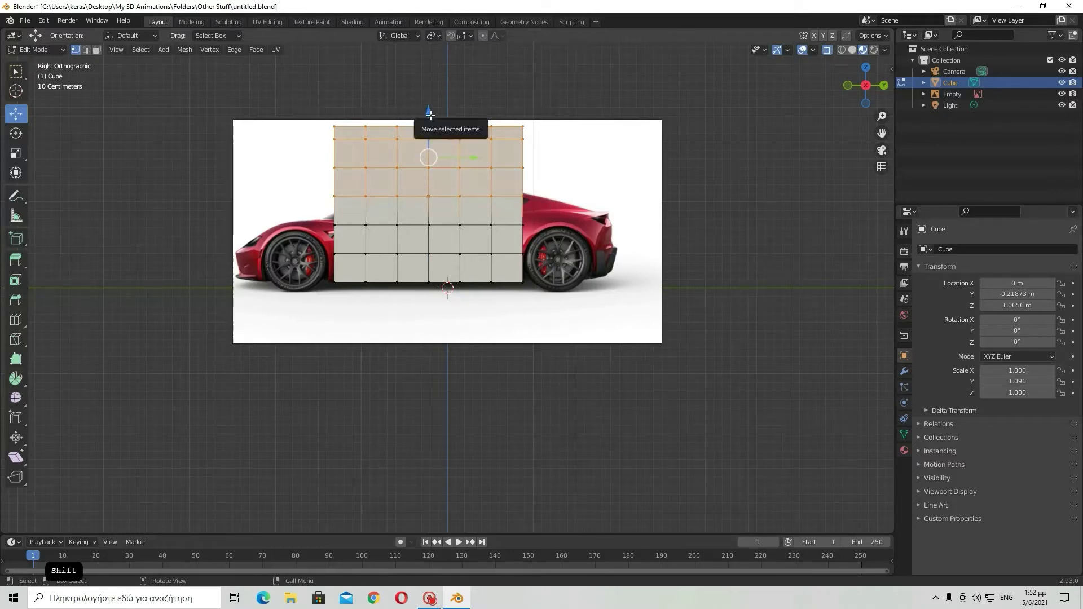
pyautogui.moveTo(426, 115); pyautogui.dragTo(430, 134)
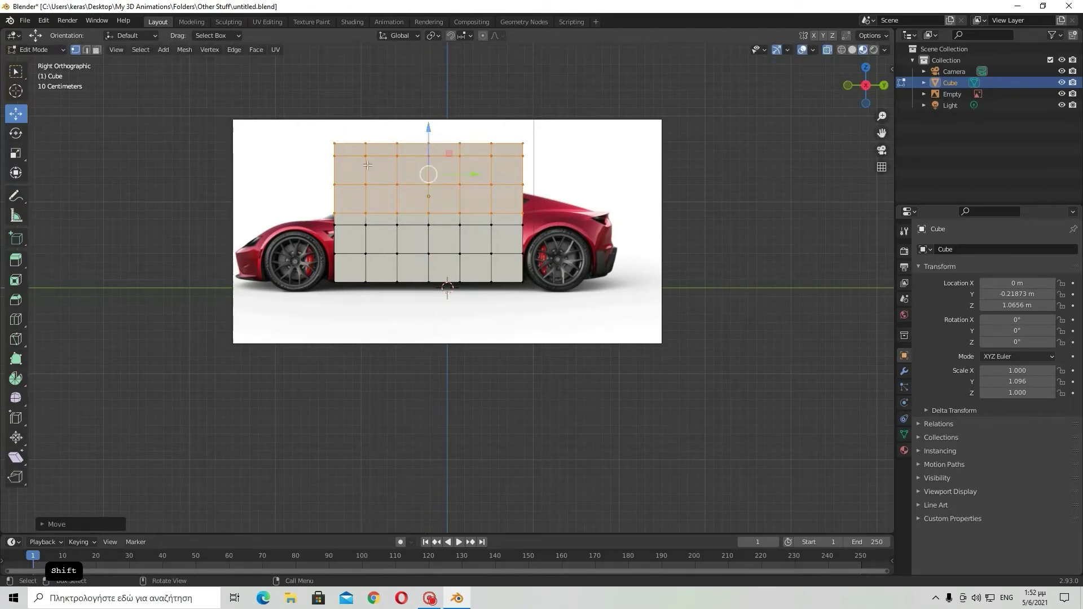
pyautogui.moveTo(367, 165); pyautogui.dragTo(283, 174, button='middle')
# In Object Mode, flatten the cube along Z to a scale of about 0.665 and move it to about 0.756 m on Z
pyautogui.press('Tab')
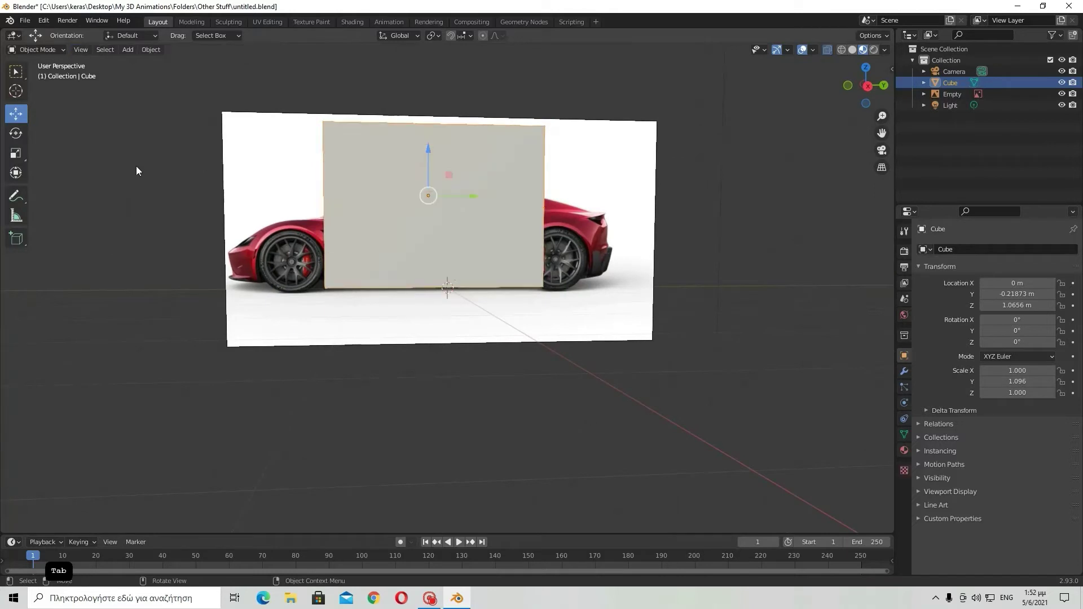
pyautogui.click(15, 153)
pyautogui.moveTo(426, 156); pyautogui.dragTo(419, 171)
pyautogui.click(16, 114)
pyautogui.moveTo(418, 171); pyautogui.dragTo(454, 192, button='middle')
# In Edit Mode, raise the top two rows of the two columns under the roof's peak along Z to match the roofline, nudging them along Y
pyautogui.press('Tab')
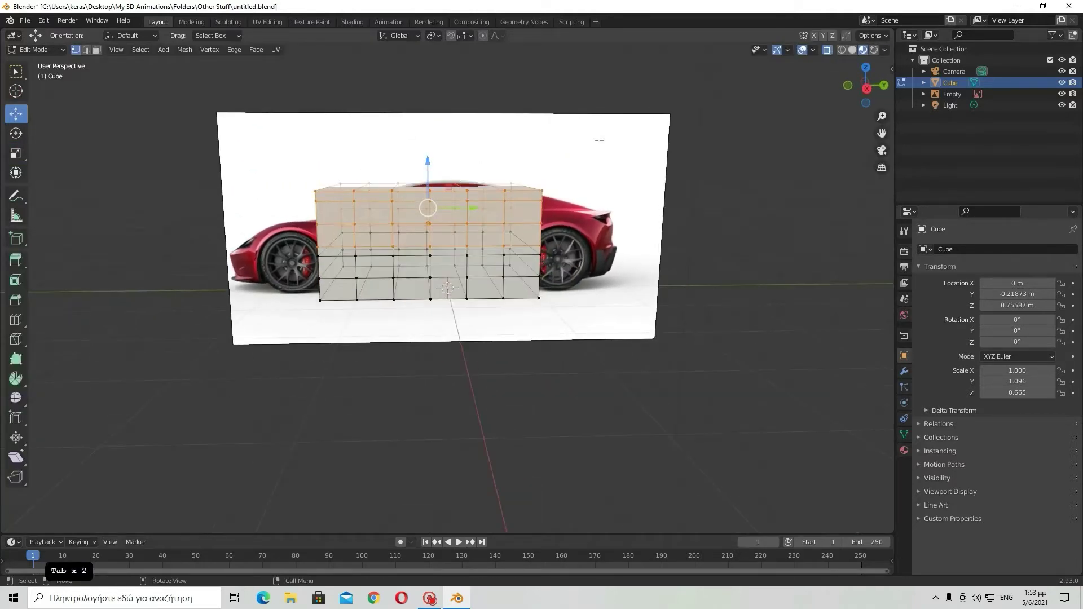
pyautogui.click(867, 89)
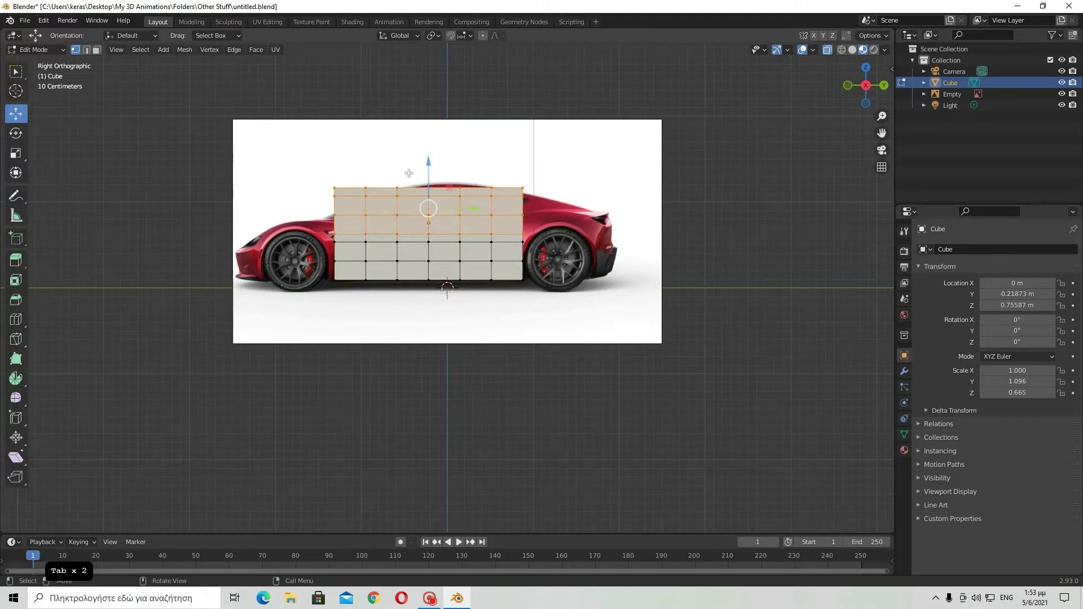
pyautogui.moveTo(407, 169); pyautogui.dragTo(500, 199)
pyautogui.moveTo(426, 166); pyautogui.dragTo(470, 198)
pyautogui.moveTo(445, 161); pyautogui.dragTo(449, 154)
pyautogui.moveTo(491, 188); pyautogui.dragTo(493, 188)
pyautogui.moveTo(509, 170); pyautogui.dragTo(624, 155, button='middle')
pyautogui.click(865, 88)
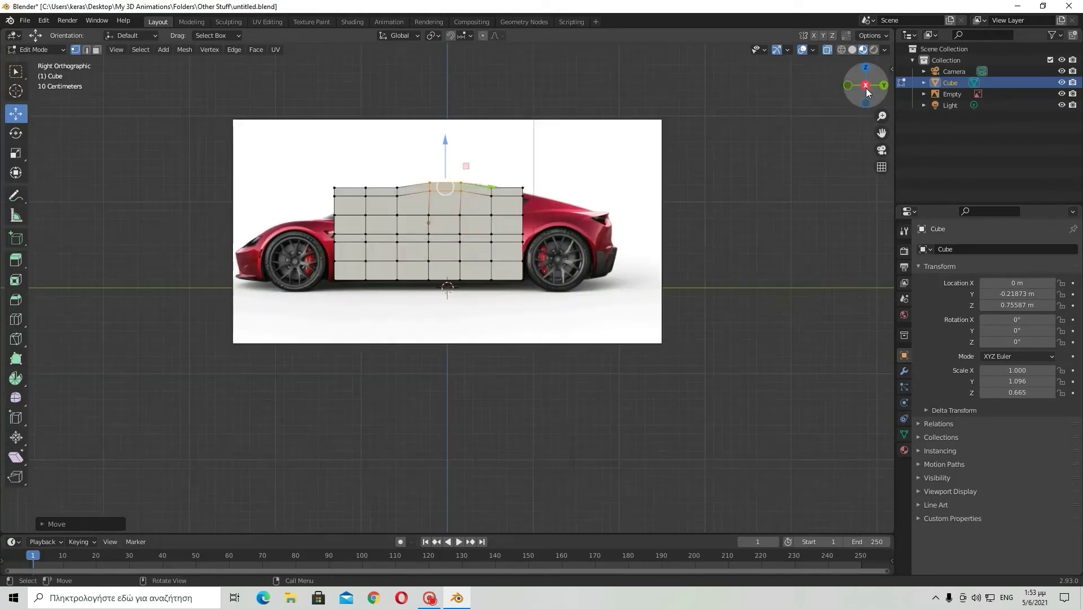
# Examine the reference image's display options along with the collection, world and scene settings
pyautogui.press('Tab')
pyautogui.press('Tab')
pyautogui.press('Tab')
pyautogui.click(313, 166)
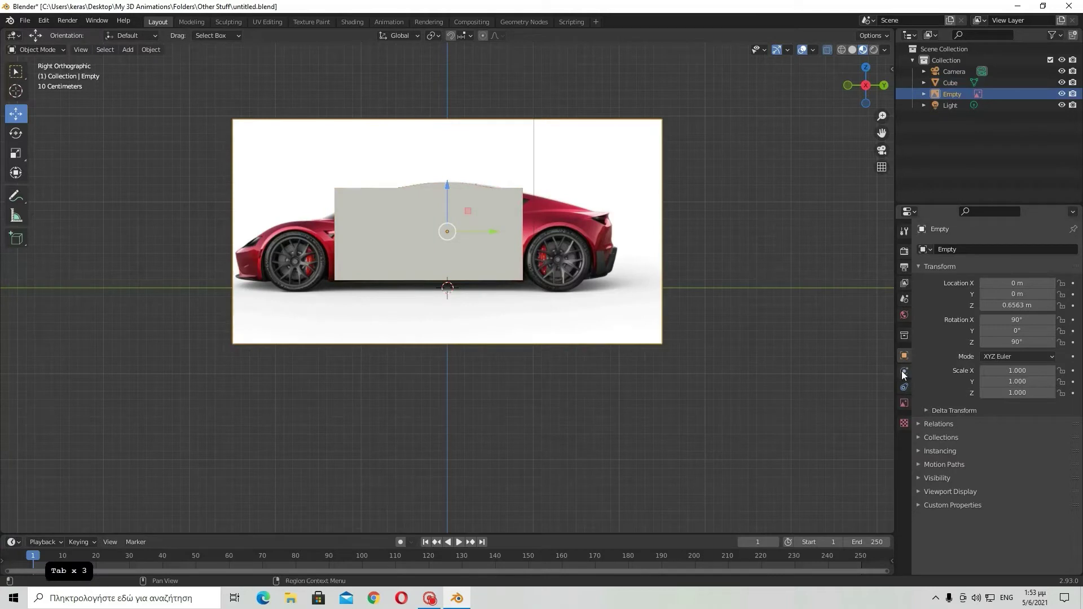
pyautogui.click(903, 402)
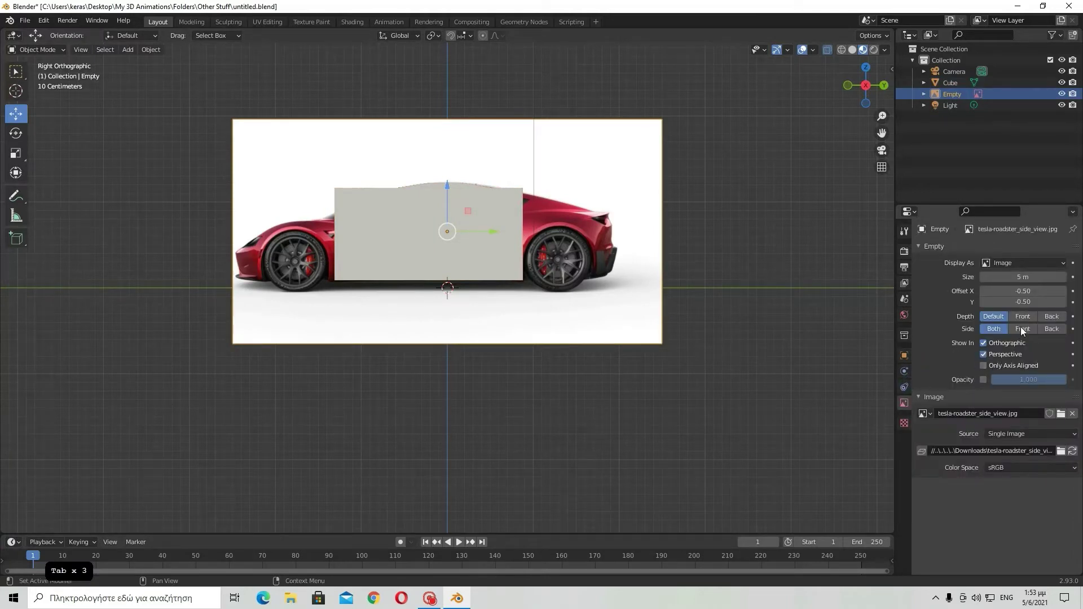
pyautogui.click(904, 335)
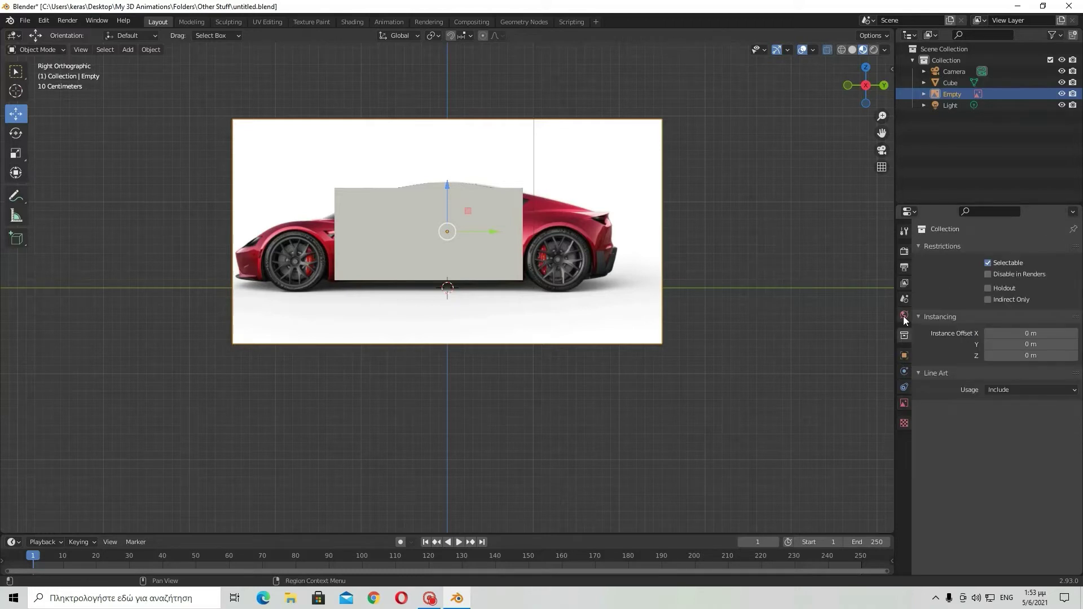
pyautogui.click(904, 316)
pyautogui.click(903, 300)
pyautogui.click(904, 315)
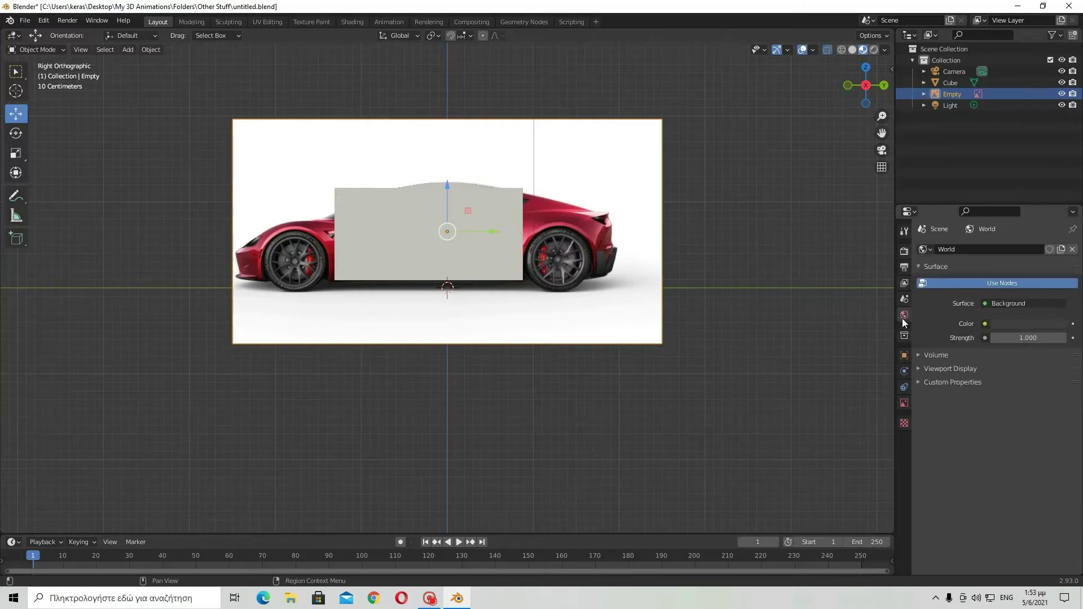
pyautogui.click(943, 368)
pyautogui.click(943, 368)
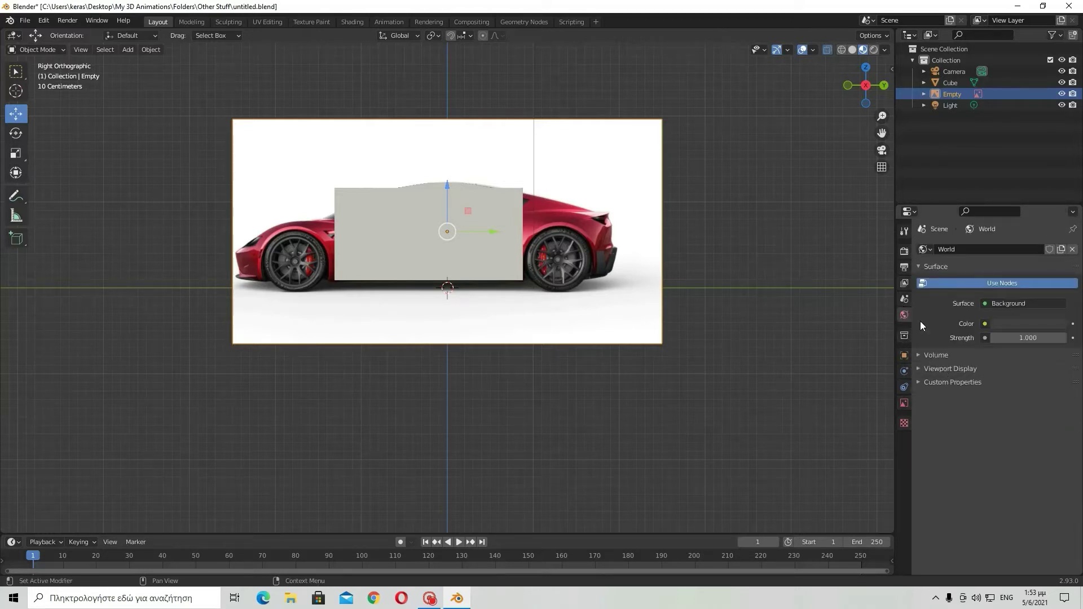
pyautogui.click(903, 298)
pyautogui.click(935, 362)
pyautogui.click(936, 362)
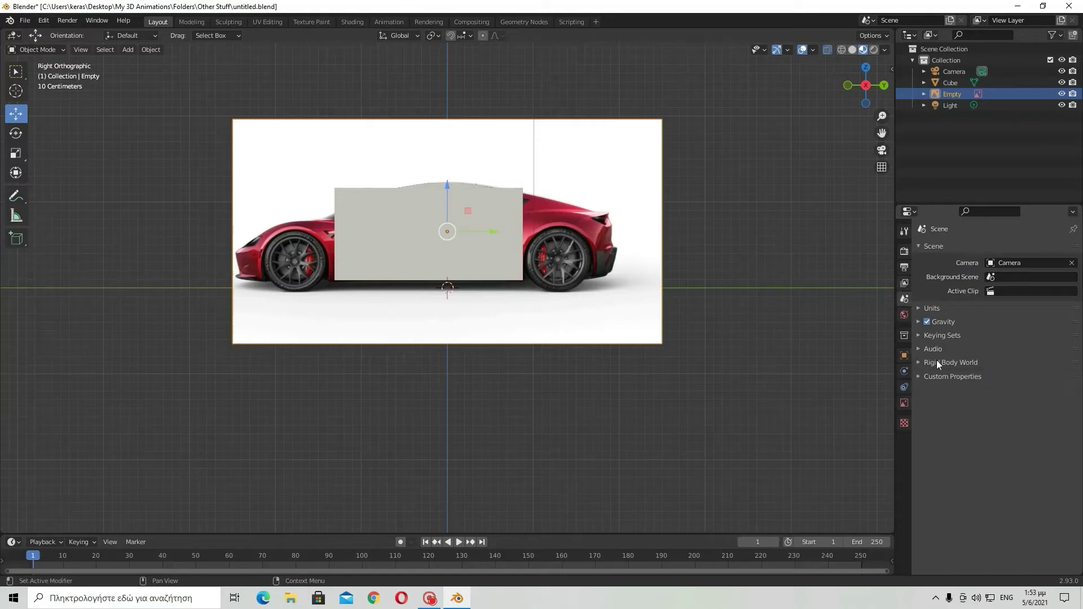
# In the cube's Edit Mode, select the front top corner vertices and lower them about 0.18 m along Z
pyautogui.click(429, 263)
pyautogui.press('Tab')
pyautogui.moveTo(429, 263); pyautogui.dragTo(696, 158, button='middle')
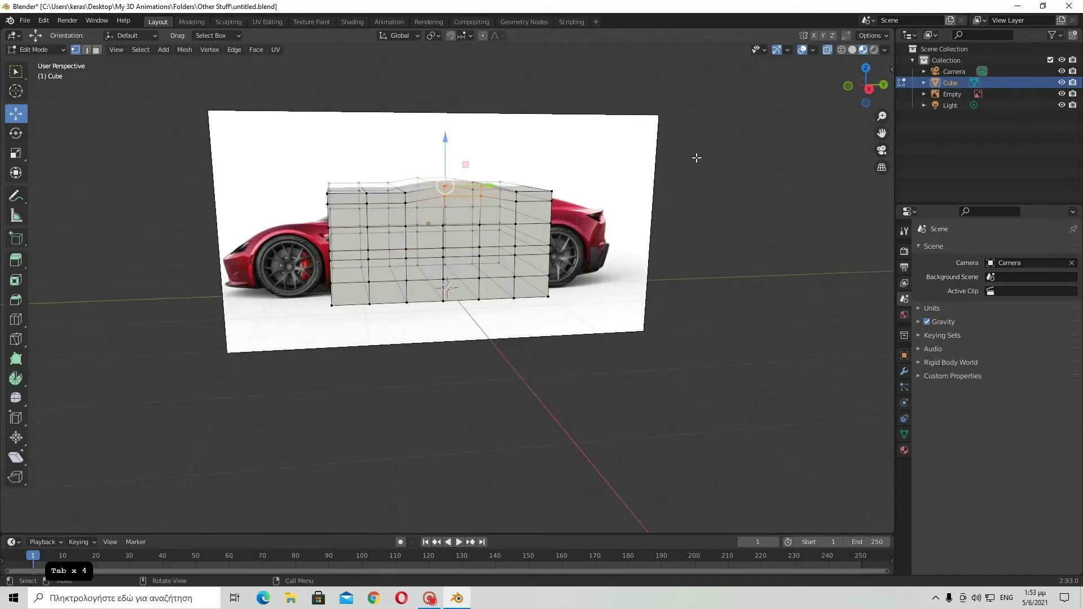
pyautogui.click(871, 91)
pyautogui.click(335, 188)
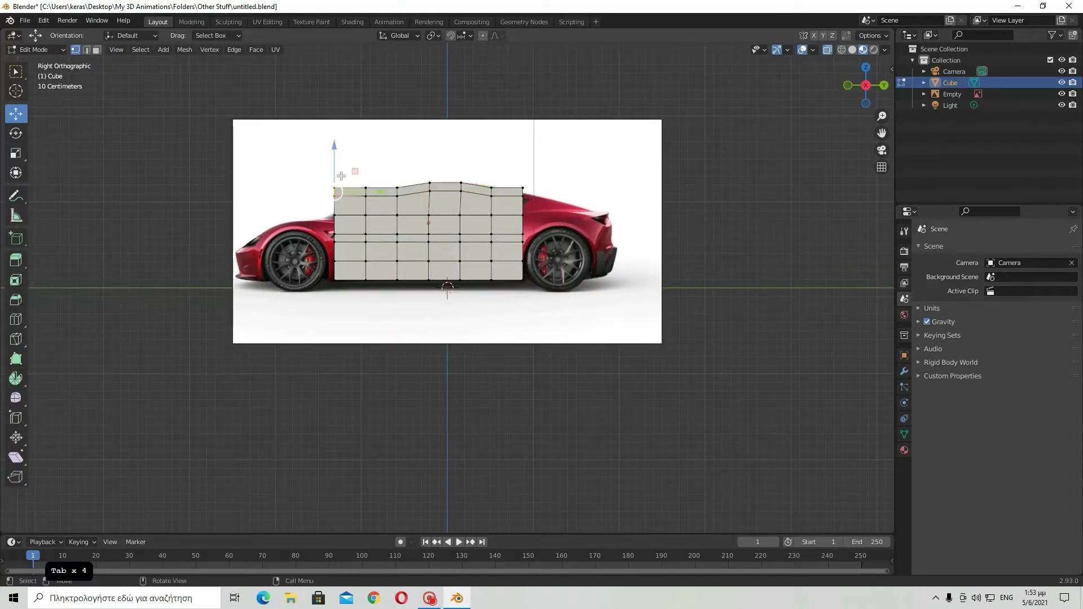
pyautogui.press('g')
pyautogui.press('z')
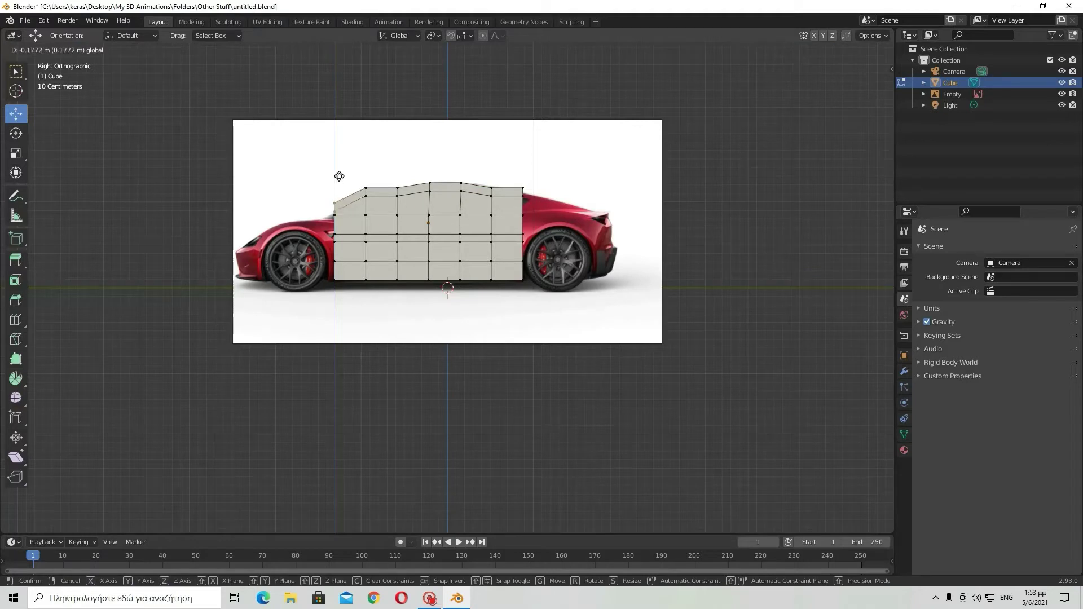
pyautogui.click(337, 176)
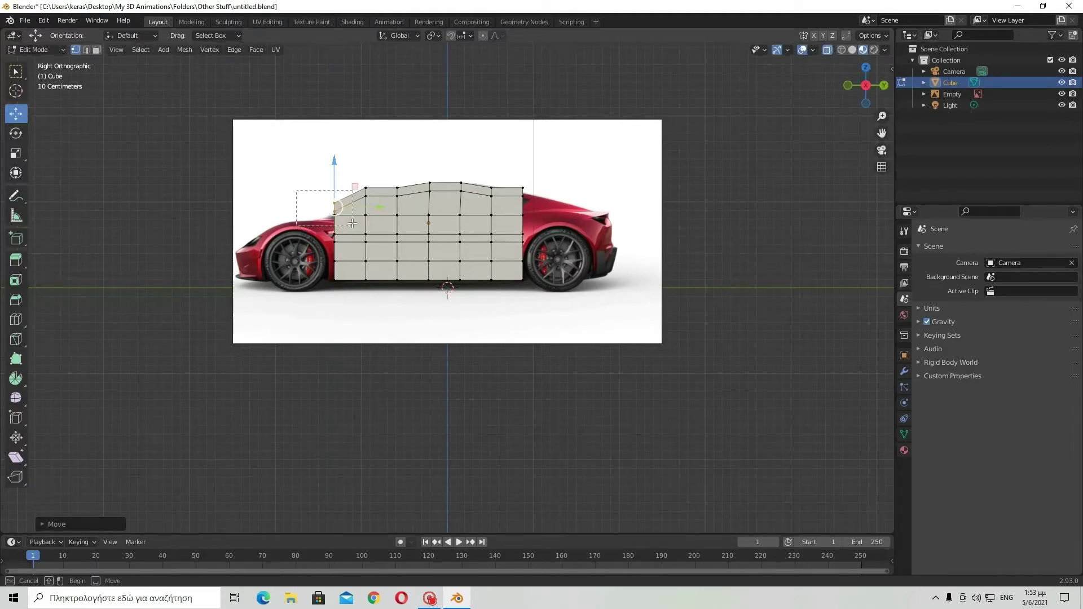
# Lower the upper vertices of the cube's front edge to the base of the windshield and pull them forward along Y
pyautogui.press('g')
pyautogui.press('z')
pyautogui.click(339, 185)
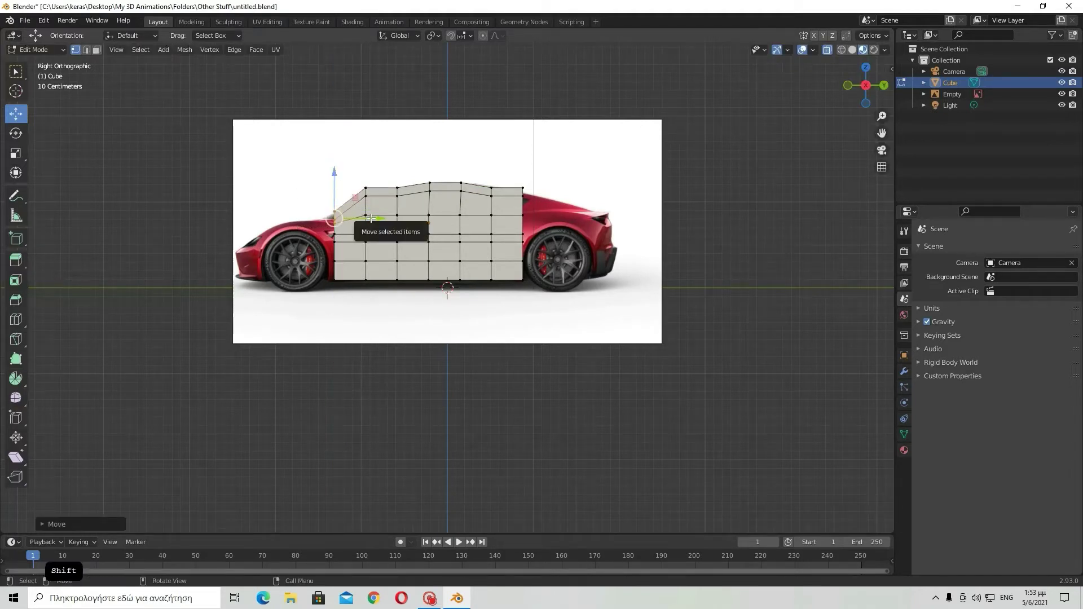
pyautogui.press('g')
pyautogui.press('y')
pyautogui.click(358, 219)
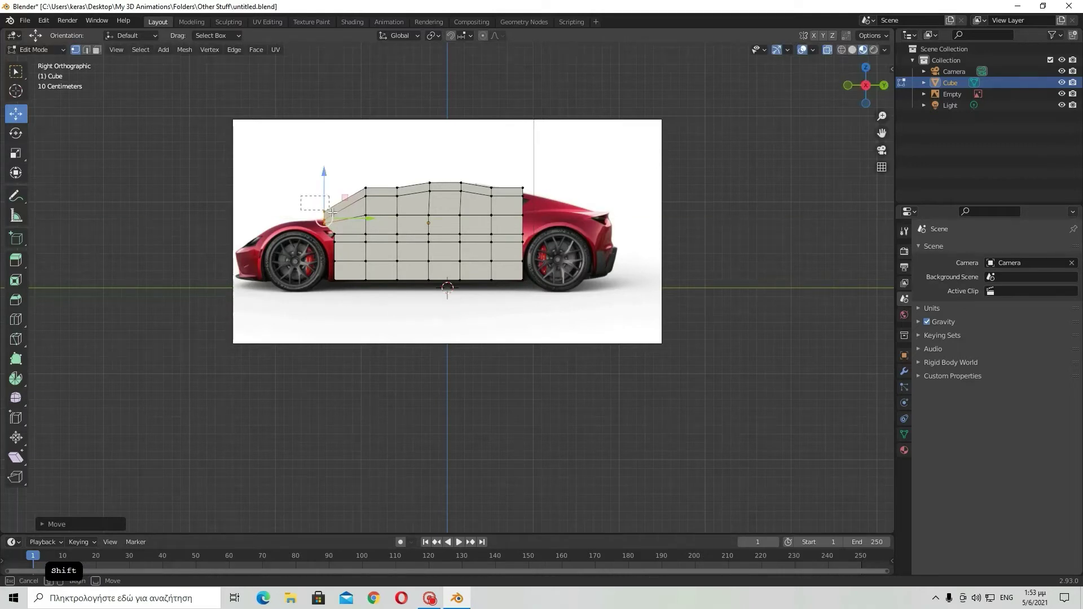
# Adjust the front top corner vertices and lower the second column's top vertices along Z to follow the windshield slope
pyautogui.moveTo(325, 192); pyautogui.dragTo(367, 205)
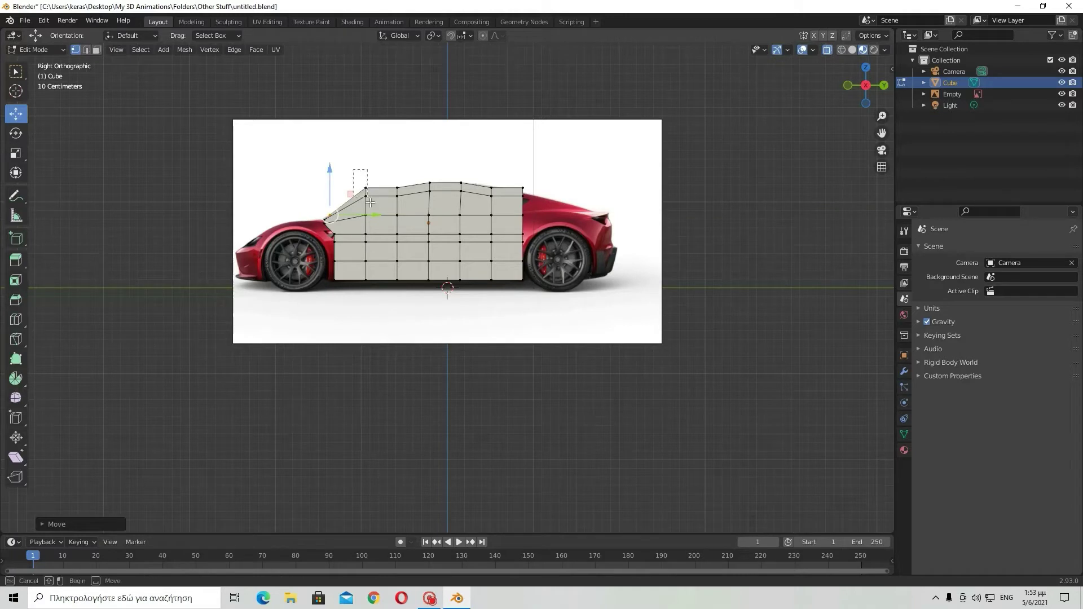
pyautogui.click(365, 188)
pyautogui.moveTo(365, 165); pyautogui.dragTo(365, 176)
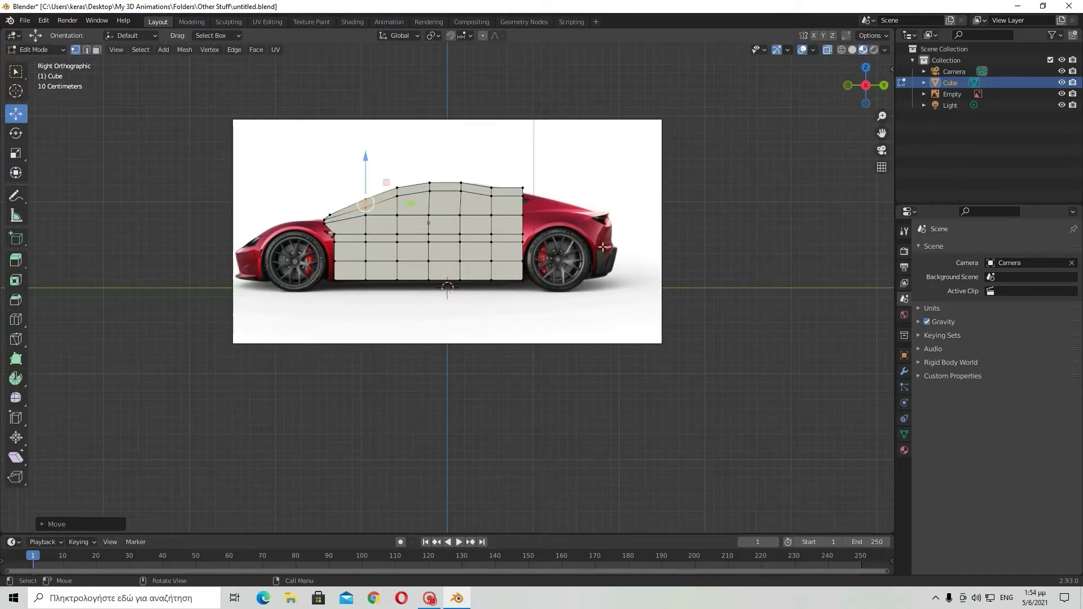
# Move the front edge's middle and lower vertices forward along Y to the rear edge of the front wheel
pyautogui.moveTo(333, 231); pyautogui.dragTo(354, 238)
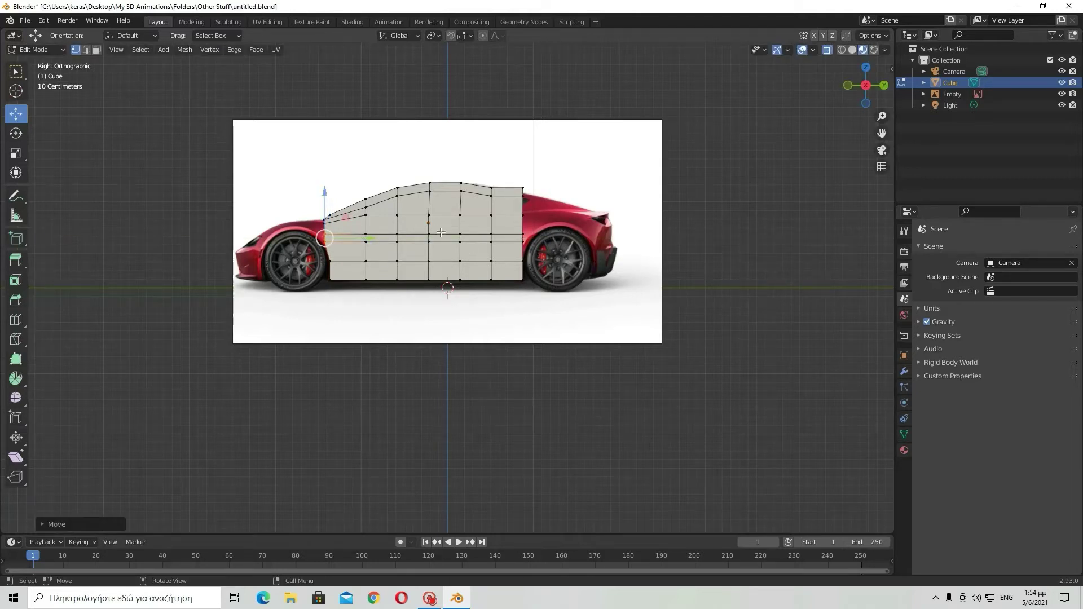
pyautogui.moveTo(441, 232); pyautogui.dragTo(624, 269, button='middle')
pyautogui.press('Tab')
# In Object Mode, add a second cube and move it along Y, clear of the car body
pyautogui.press('Tab')
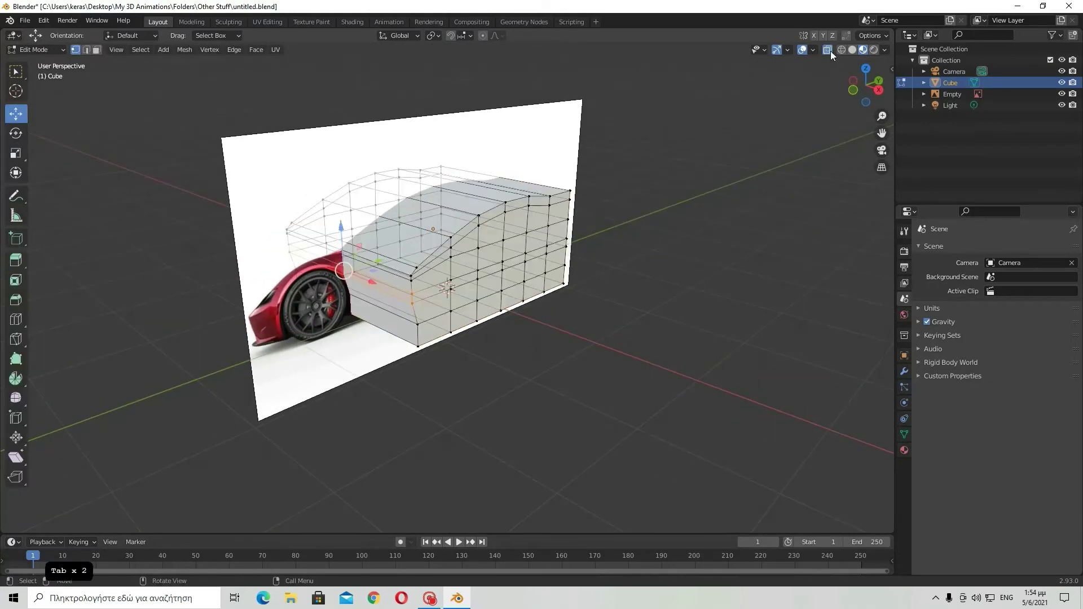
pyautogui.press('Tab')
pyautogui.click(129, 49)
pyautogui.moveTo(159, 66)
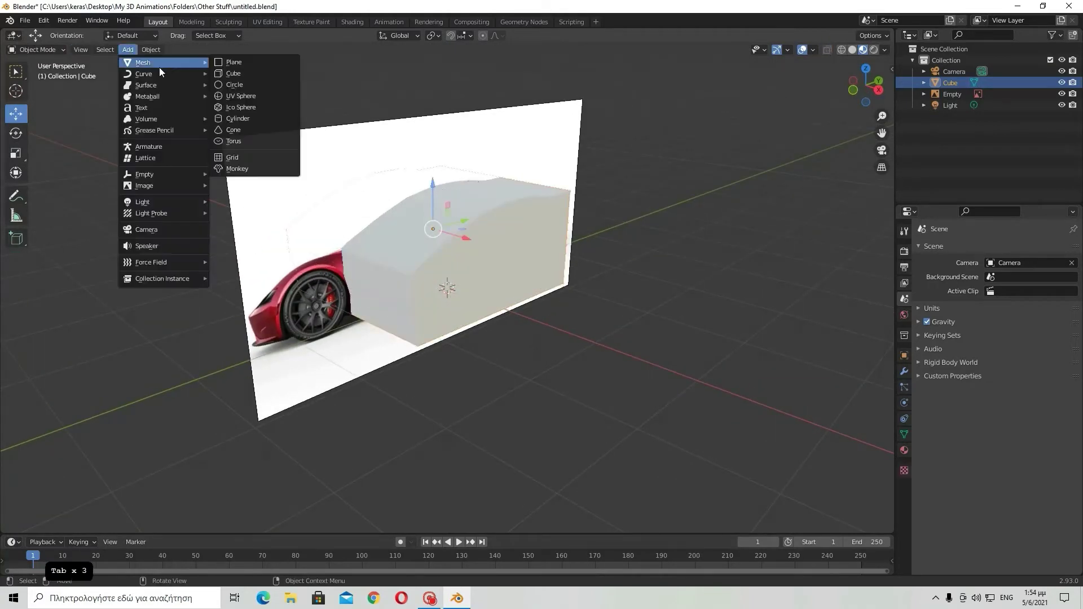
pyautogui.click(227, 75)
pyautogui.moveTo(541, 186); pyautogui.dragTo(484, 267, button='middle')
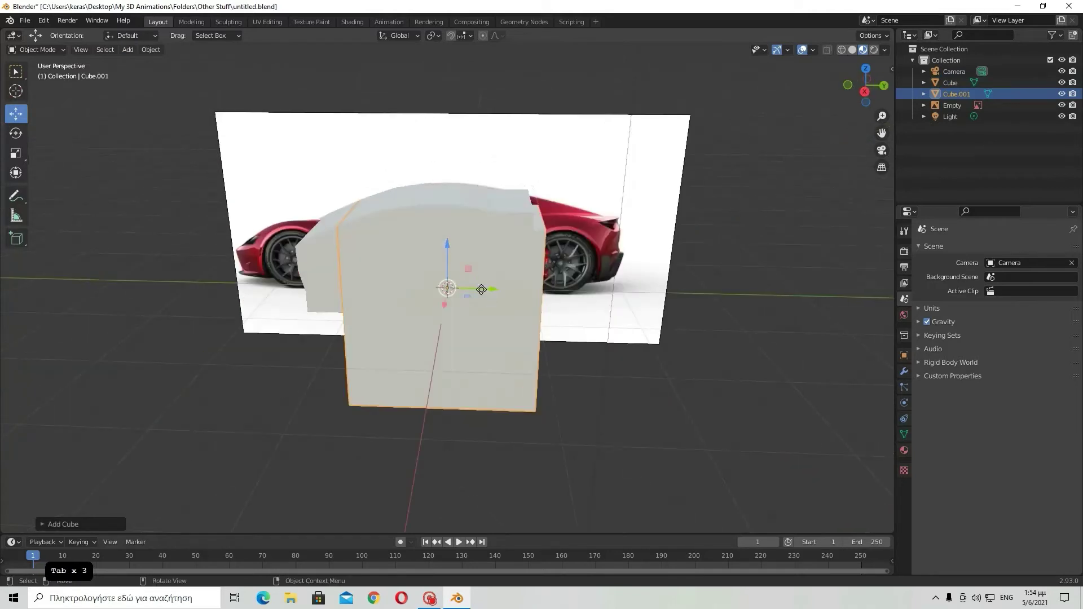
pyautogui.moveTo(481, 289); pyautogui.dragTo(101, 281)
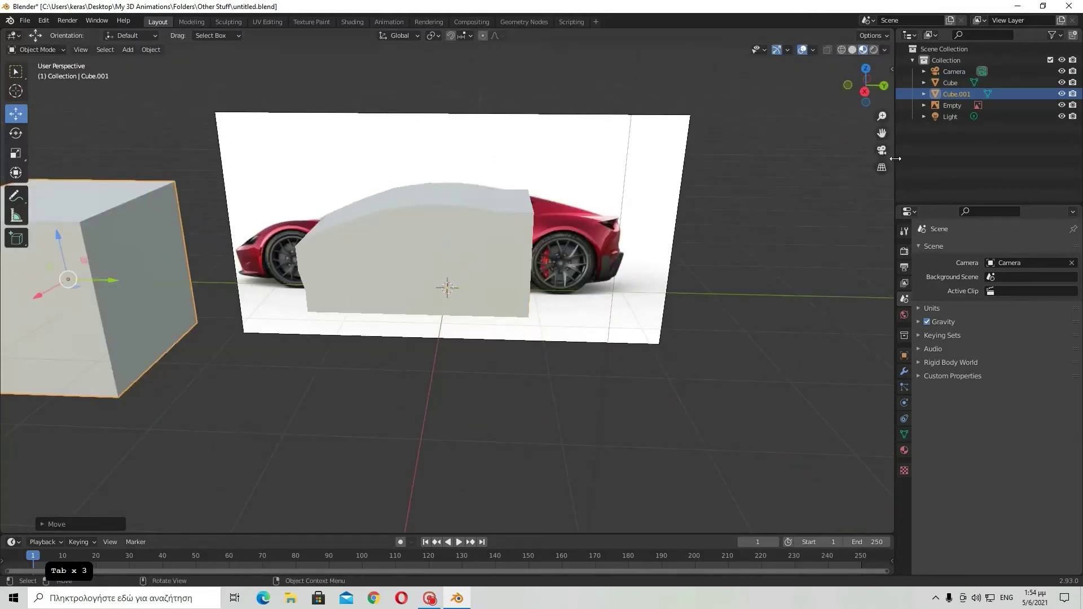
# Hide the reference image to compare the car body with the plain cube, show it again and delete the plain cube
pyautogui.click(1061, 104)
pyautogui.click(872, 270)
pyautogui.moveTo(872, 271); pyautogui.dragTo(306, 341, button='middle')
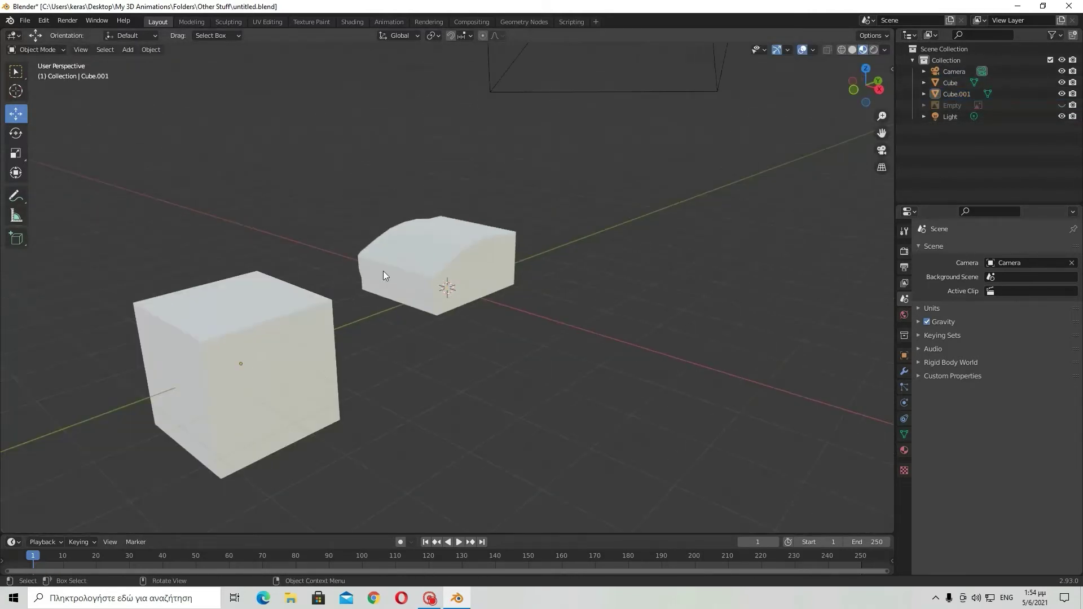
pyautogui.click(1061, 105)
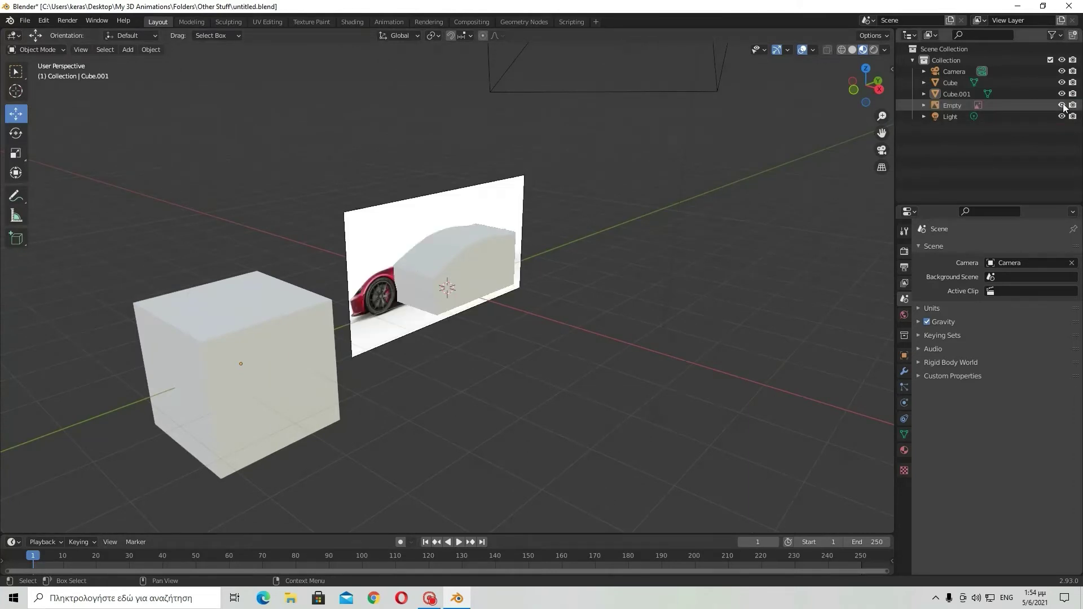
pyautogui.click(264, 343)
pyautogui.press('Delete')
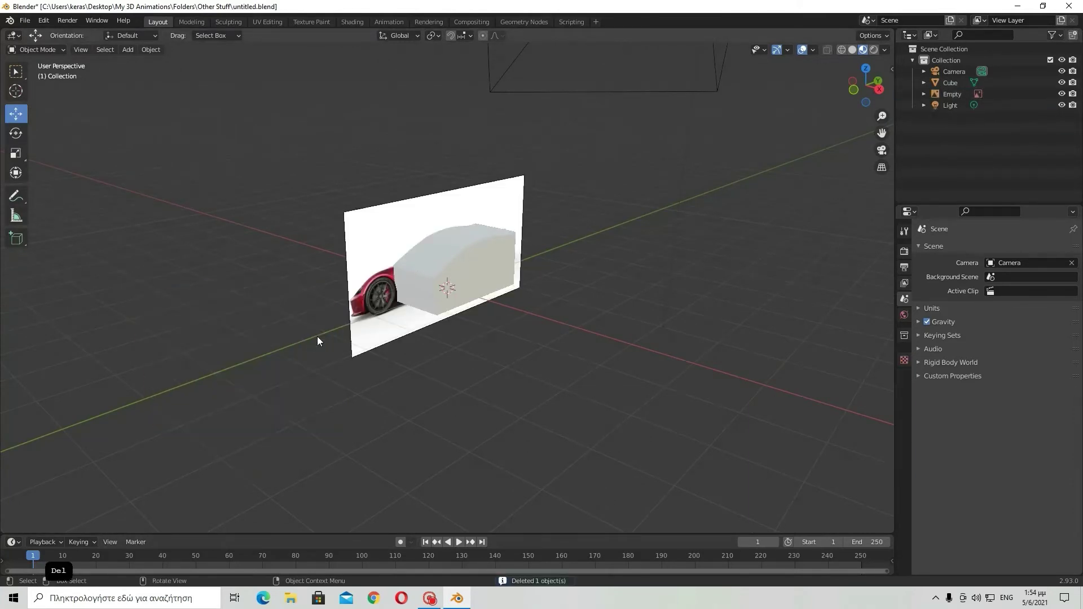
# Select the car body mesh and open it in Edit Mode in a close right side view
pyautogui.click(473, 269)
pyautogui.moveTo(718, 280); pyautogui.dragTo(662, 265, button='middle')
pyautogui.scroll(6, 662, 265)
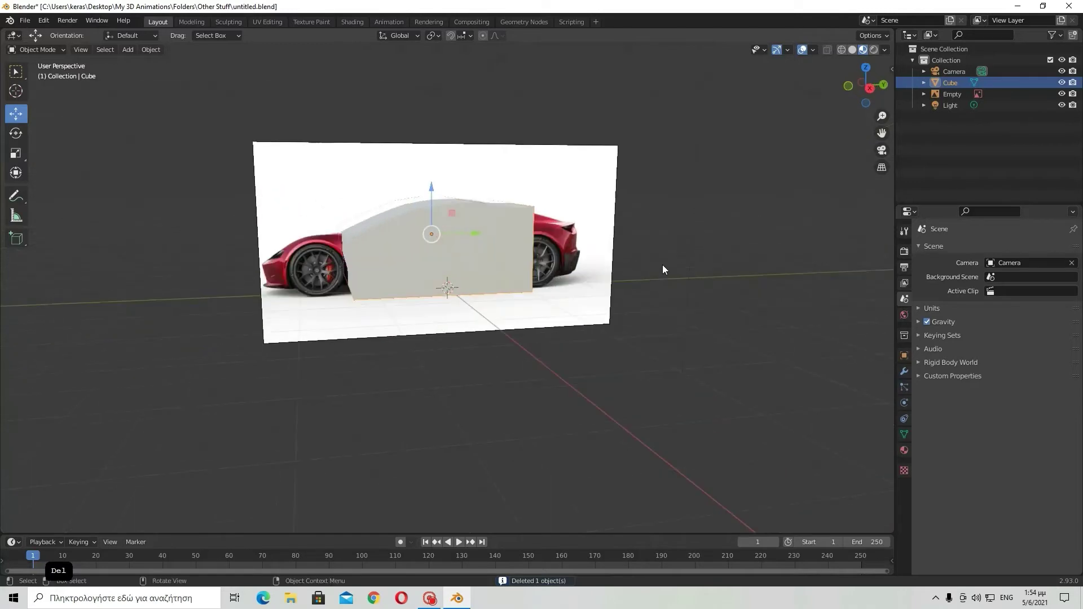
pyautogui.scroll(3, 838, 193)
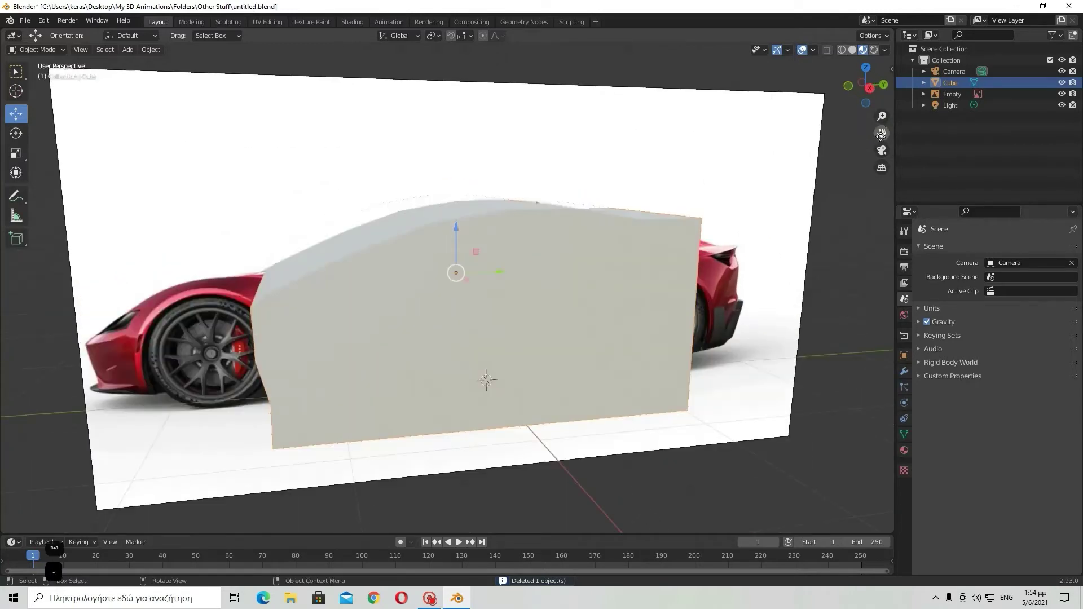
pyautogui.click(869, 88)
pyautogui.press('Tab')
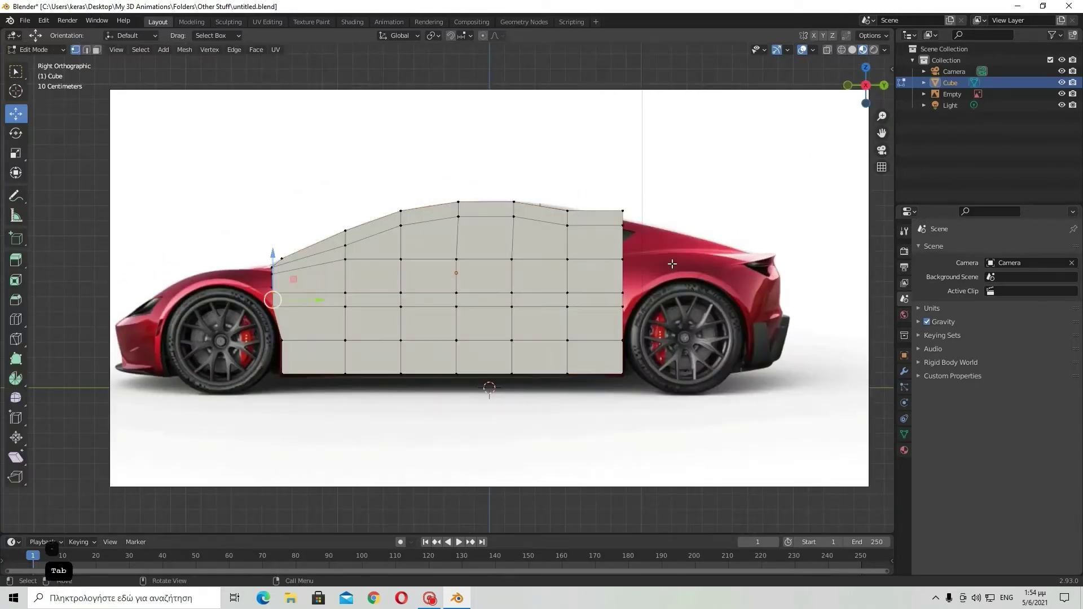
pyautogui.moveTo(671, 265); pyautogui.dragTo(613, 266, button='middle')
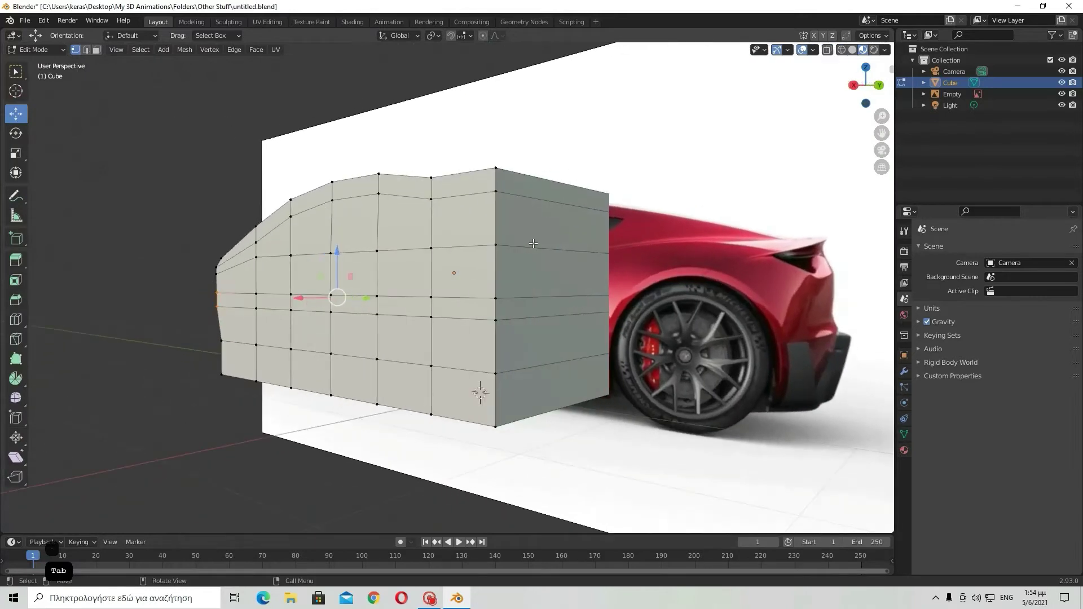
pyautogui.moveTo(533, 243); pyautogui.dragTo(612, 246, button='middle')
pyautogui.moveTo(807, 201); pyautogui.dragTo(742, 195, button='middle')
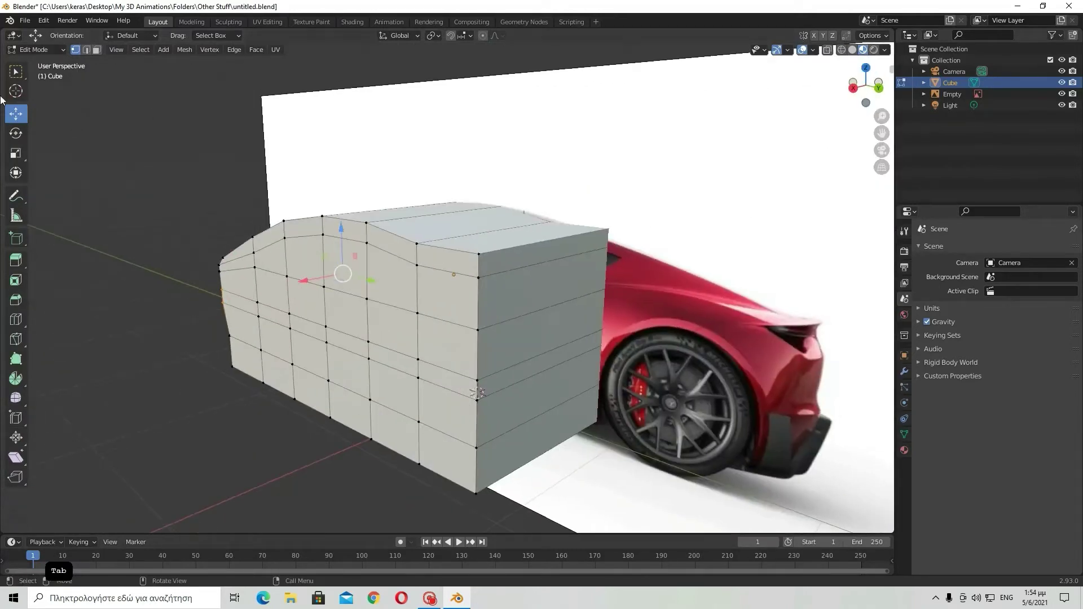
pyautogui.click(97, 51)
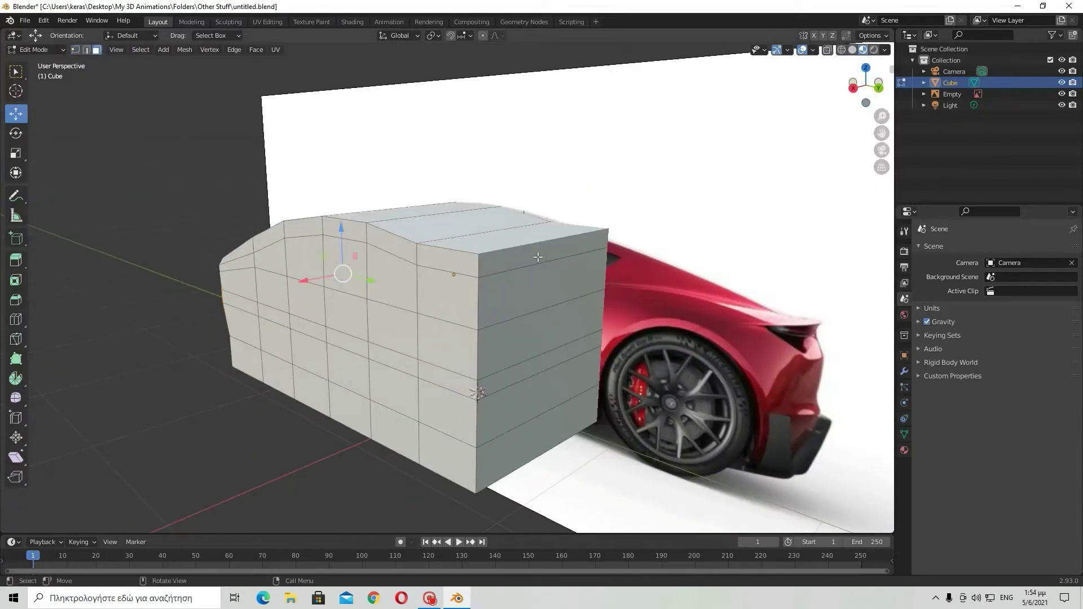
pyautogui.moveTo(537, 257); pyautogui.dragTo(542, 294)
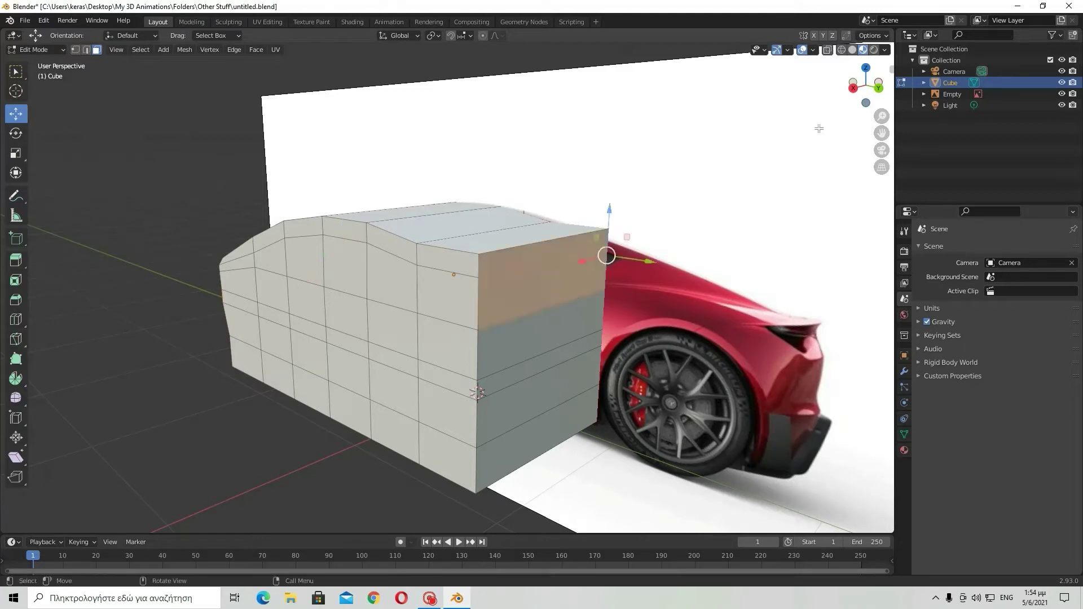
pyautogui.click(540, 97)
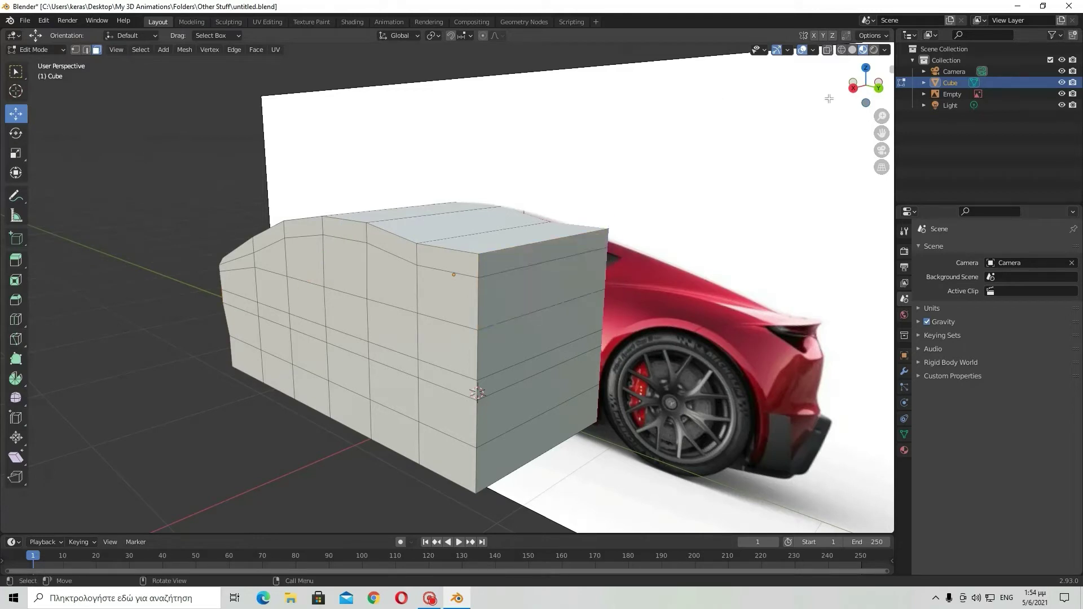
pyautogui.click(852, 88)
pyautogui.press('Tab')
pyautogui.press('Tab')
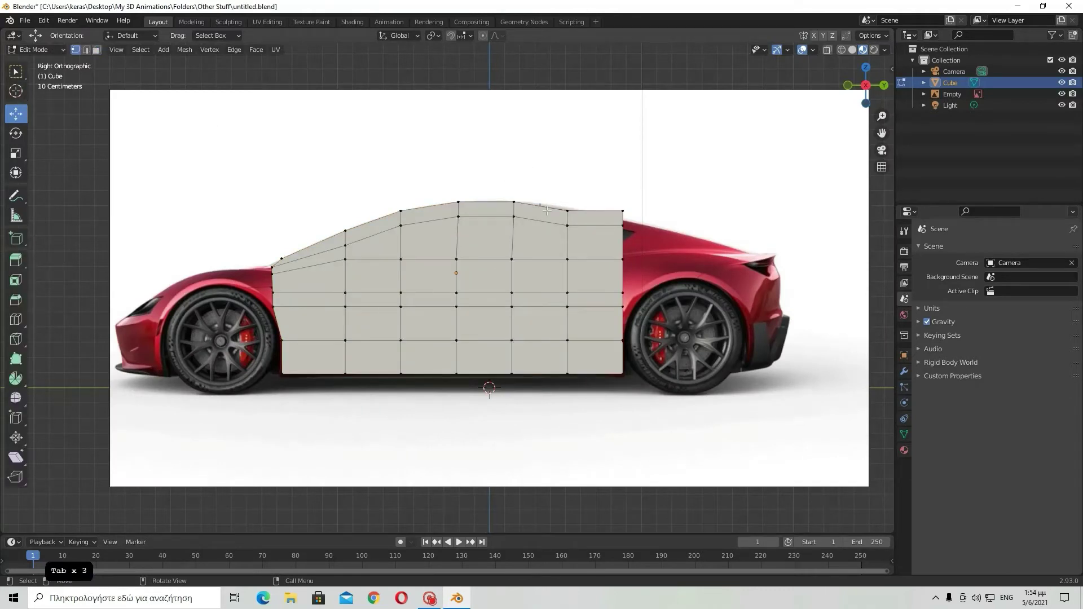
# With X-ray on, raise the roof vertices one column before the rear edge and lower the rear edge's upper vertices to match the roofline
pyautogui.press('b')
pyautogui.click(827, 49)
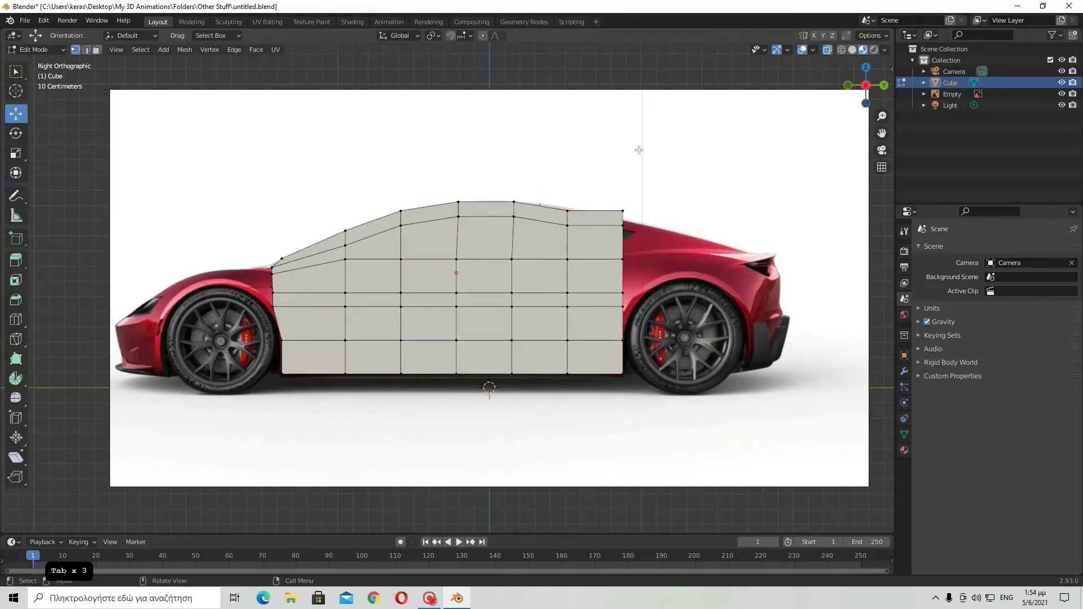
pyautogui.moveTo(571, 216); pyautogui.dragTo(572, 217)
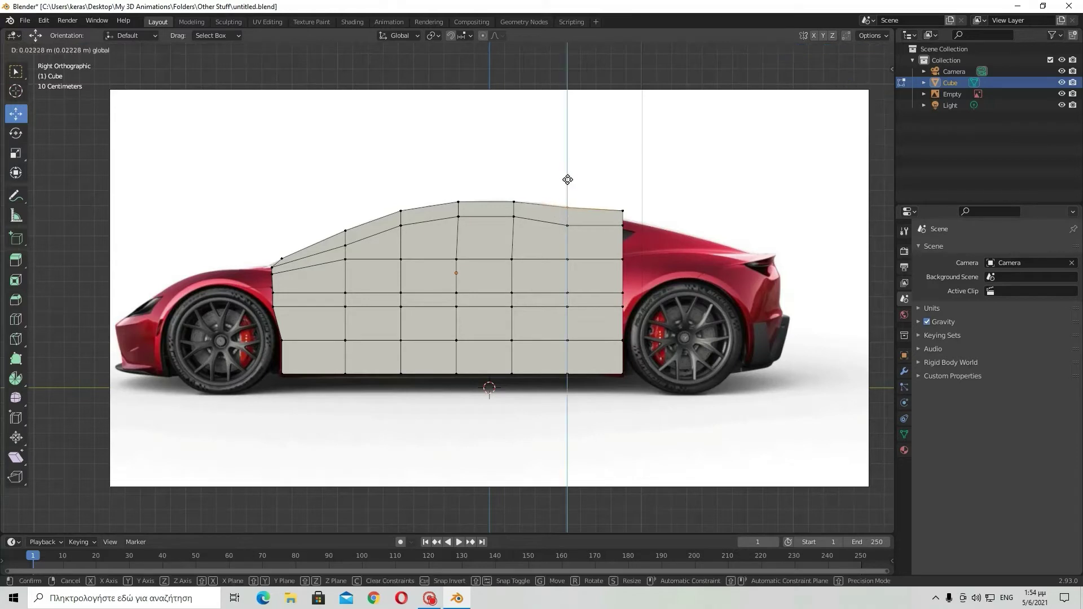
pyautogui.moveTo(612, 178)
pyautogui.mouseDown()
pyautogui.moveTo(653, 223)
pyautogui.moveTo(646, 236)
pyautogui.moveTo(623, 189)
pyautogui.mouseUp()
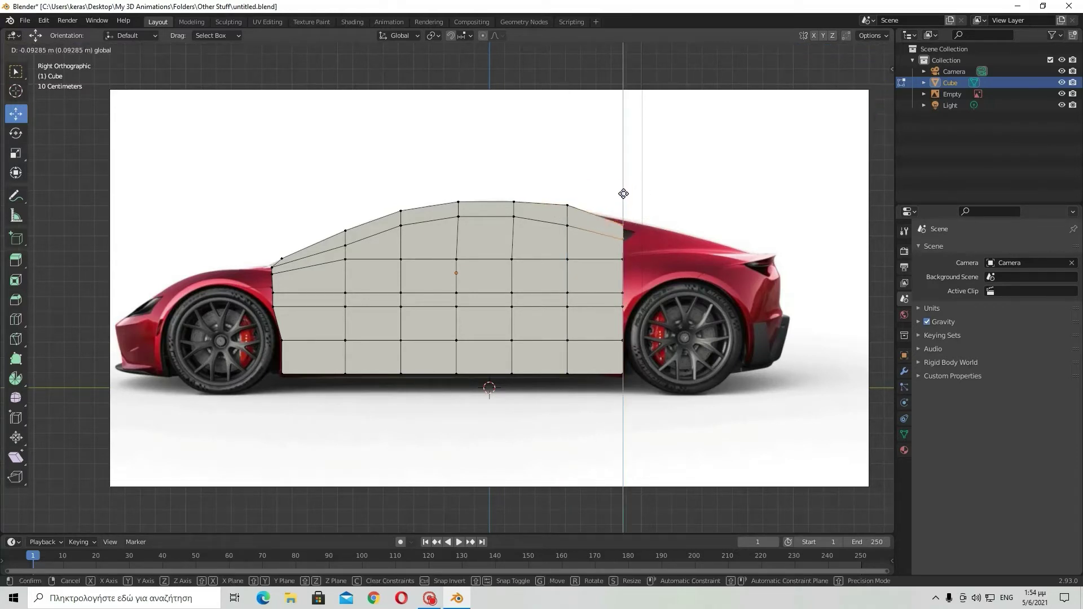
pyautogui.click(623, 195)
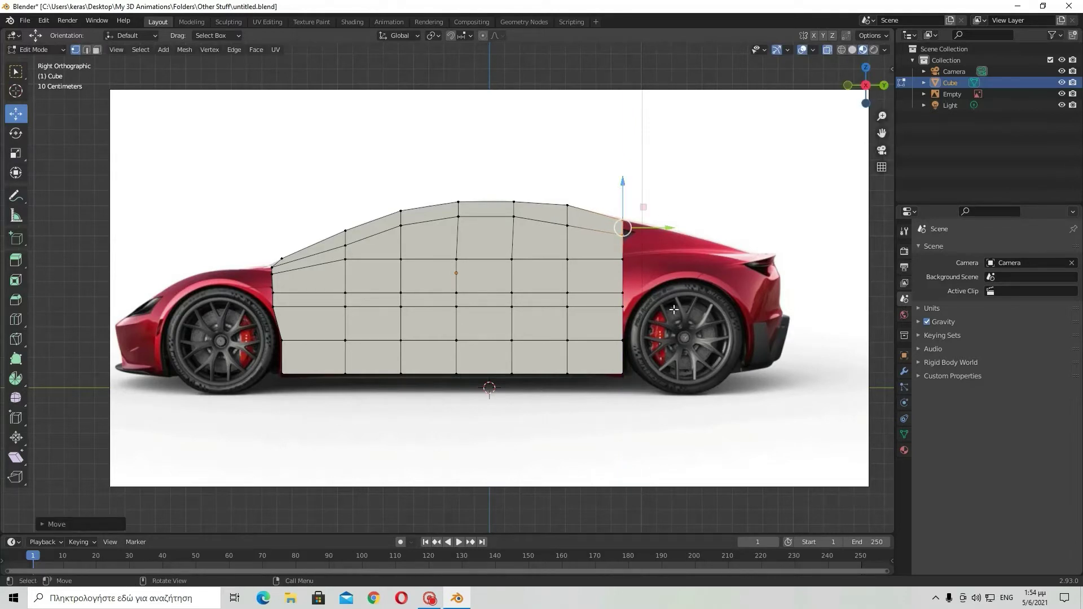
# Move the rear edge's middle vertices backward along Y to follow the front edge of the rear wheel arch
pyautogui.click(626, 304)
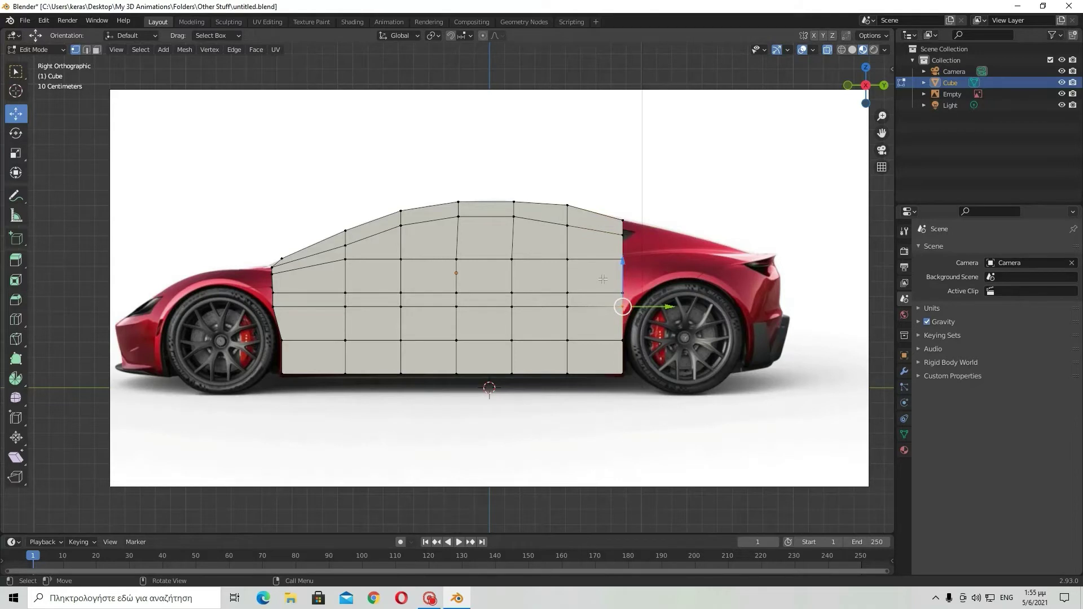
pyautogui.keyDown('shift'); pyautogui.click(623, 292); pyautogui.keyUp('shift')
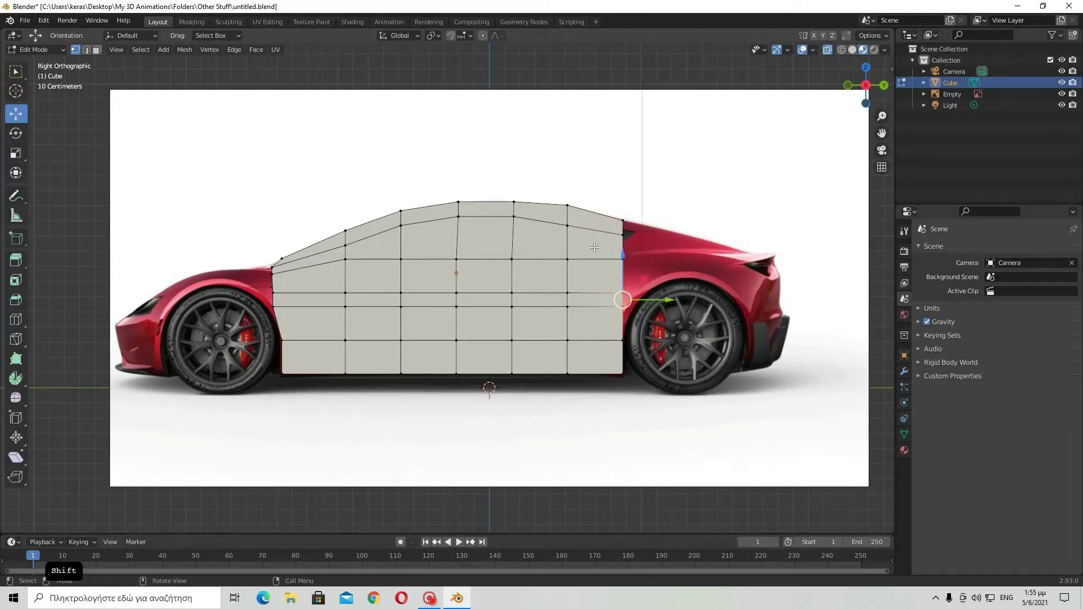
pyautogui.keyDown('shift'); pyautogui.moveTo(595, 246); pyautogui.dragTo(670, 288); pyautogui.keyUp('shift')
pyautogui.keyDown('shift'); pyautogui.moveTo(582, 265); pyautogui.dragTo(681, 304); pyautogui.keyUp('shift')
pyautogui.moveTo(614, 277); pyautogui.dragTo(686, 297)
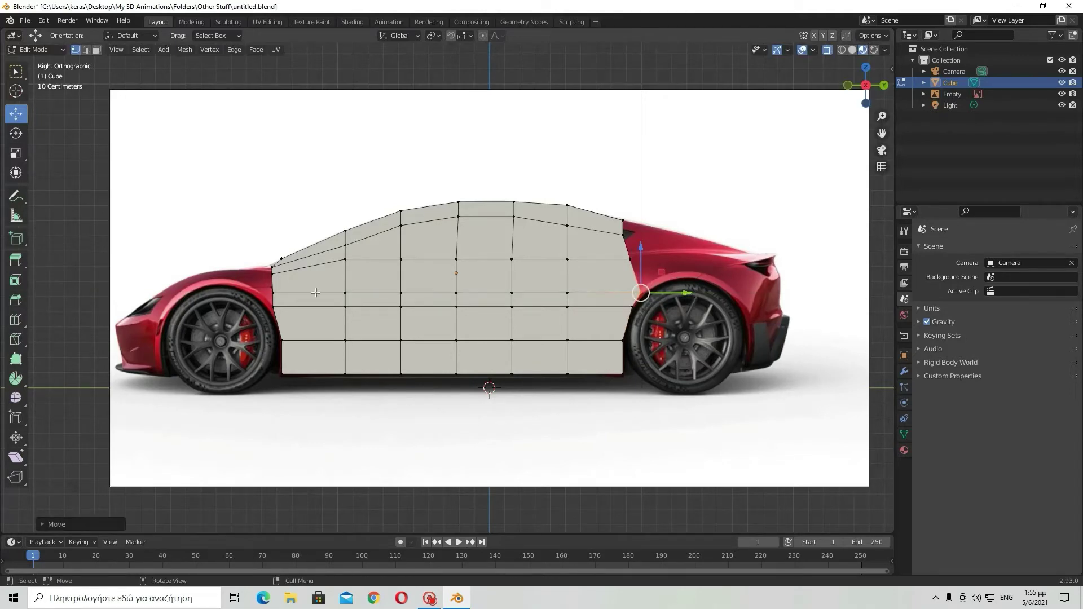
# Turn off X-ray and switch the car body mesh to face selection
pyautogui.moveTo(315, 293); pyautogui.dragTo(385, 299, button='middle')
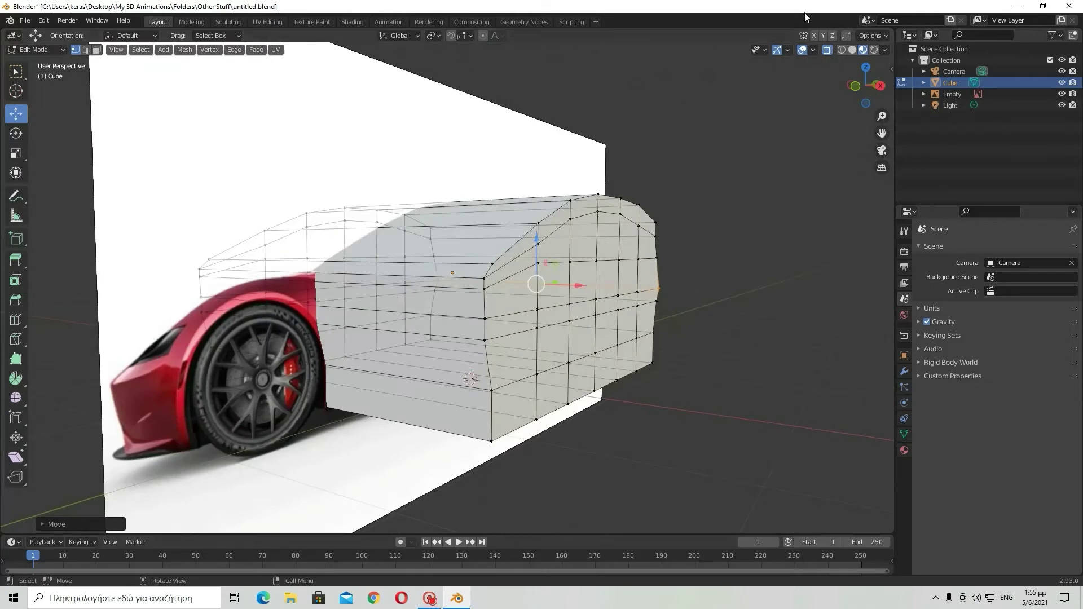
pyautogui.click(826, 49)
pyautogui.moveTo(356, 308); pyautogui.dragTo(311, 226, button='middle')
pyautogui.click(97, 50)
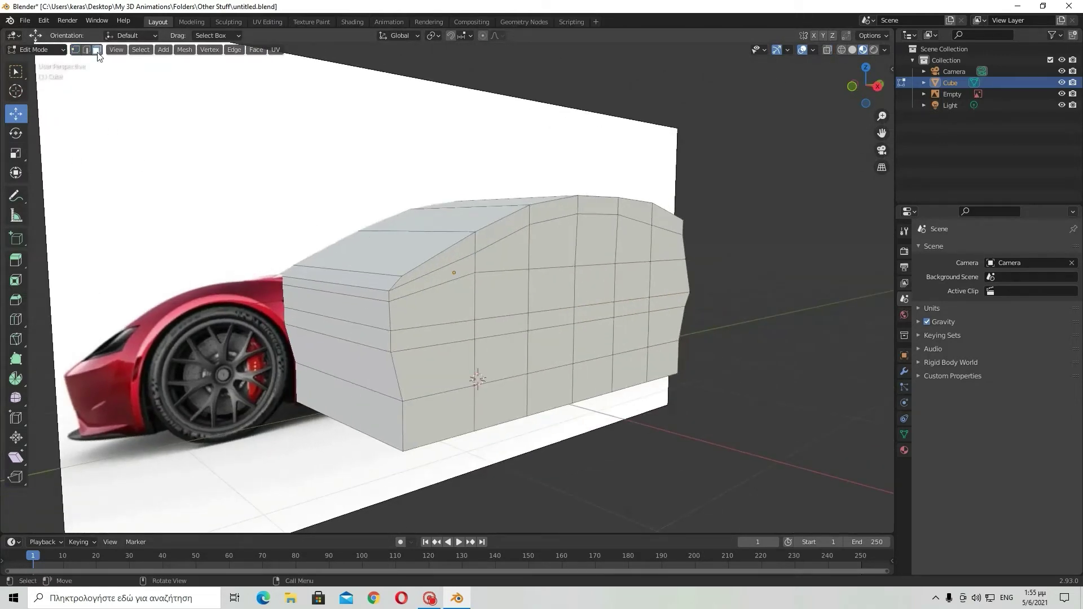
pyautogui.click(304, 277)
pyautogui.press('e')
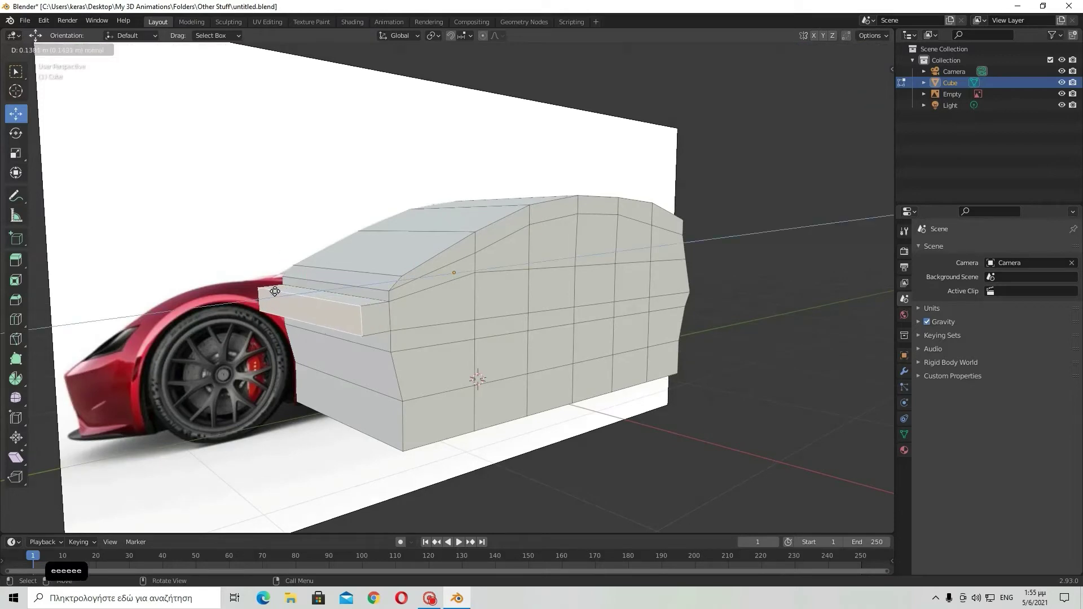
pyautogui.click(274, 291)
pyautogui.moveTo(275, 291); pyautogui.dragTo(361, 294, button='middle')
pyautogui.hotkey('ctrl', 'z')
pyautogui.hotkey('ctrl', 'z')
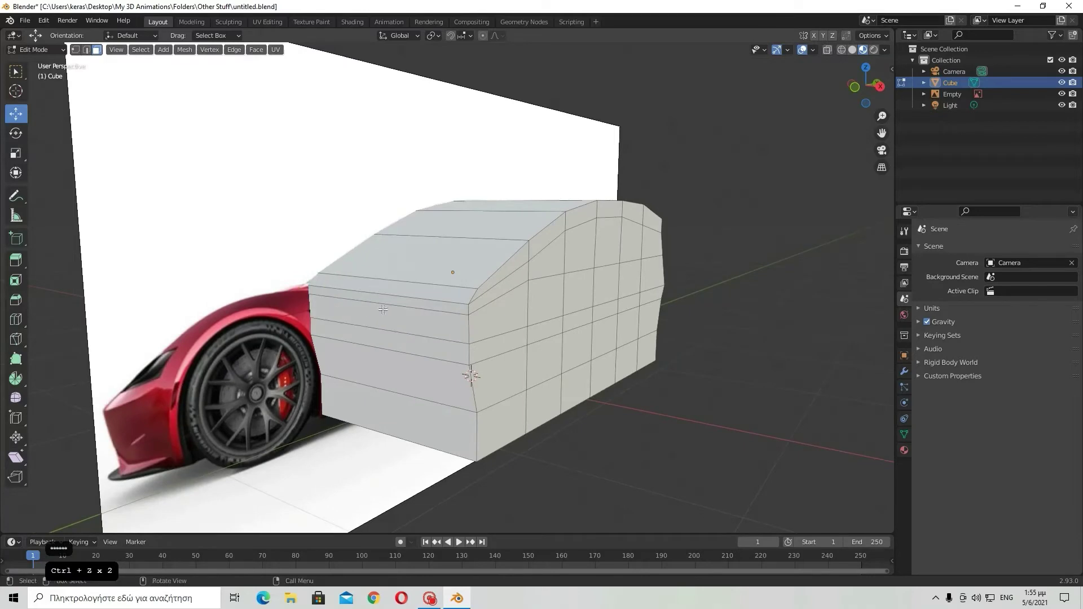
# Select the three upper faces of the body's rear end and extrude them backward over the rear wheel
pyautogui.keyDown('alt'); pyautogui.click(360, 320); pyautogui.keyUp('alt')
pyautogui.moveTo(416, 342); pyautogui.dragTo(359, 318, button='middle')
pyautogui.scroll(2, 451, 315)
pyautogui.moveTo(592, 315); pyautogui.dragTo(580, 278, button='middle')
pyautogui.keyDown('alt'); pyautogui.click(569, 308); pyautogui.keyUp('alt')
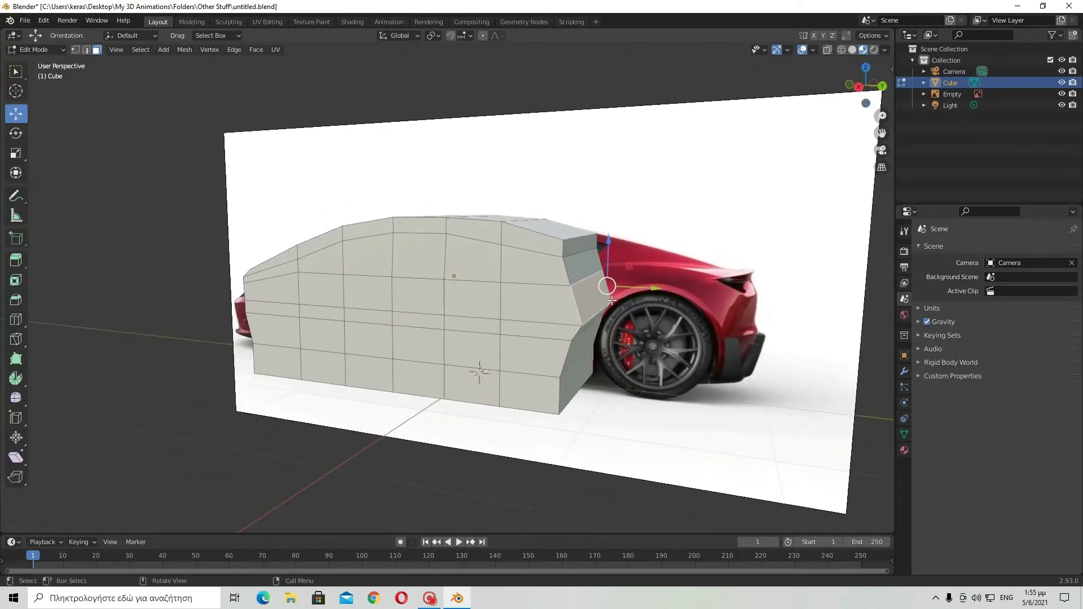
pyautogui.click(581, 278)
pyautogui.keyDown('shift'); pyautogui.click(575, 255); pyautogui.keyUp('shift')
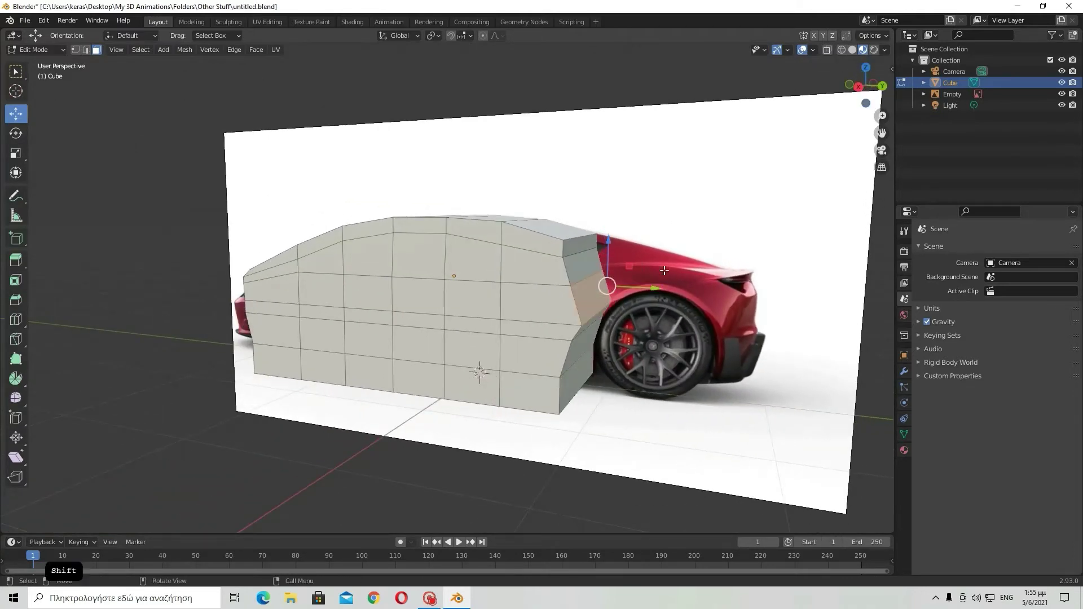
pyautogui.keyDown('shift'); pyautogui.click(584, 259); pyautogui.keyUp('shift')
pyautogui.press('e')
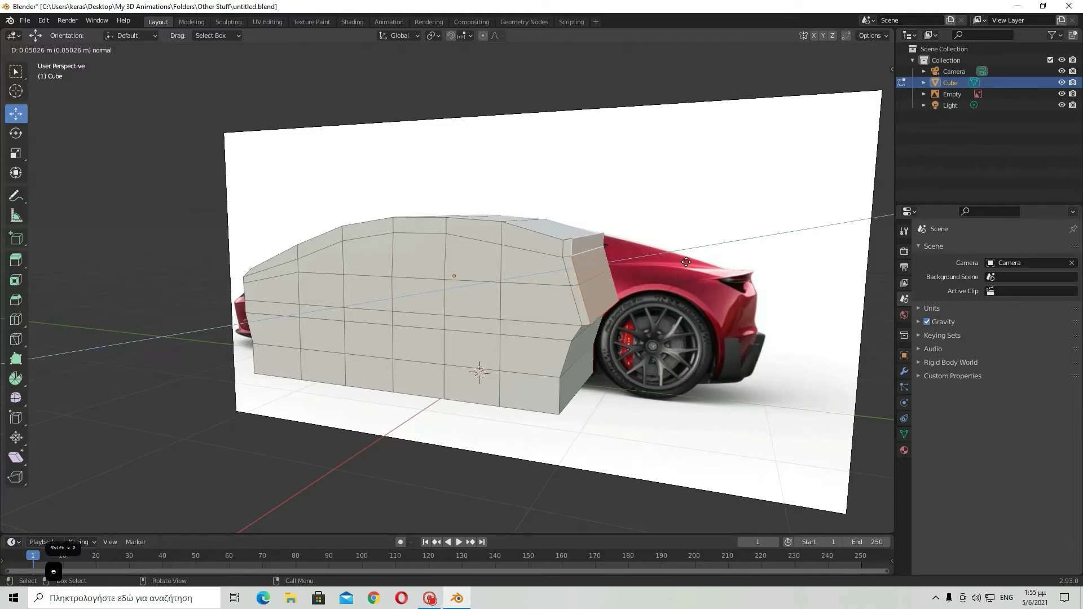
pyautogui.click(720, 258)
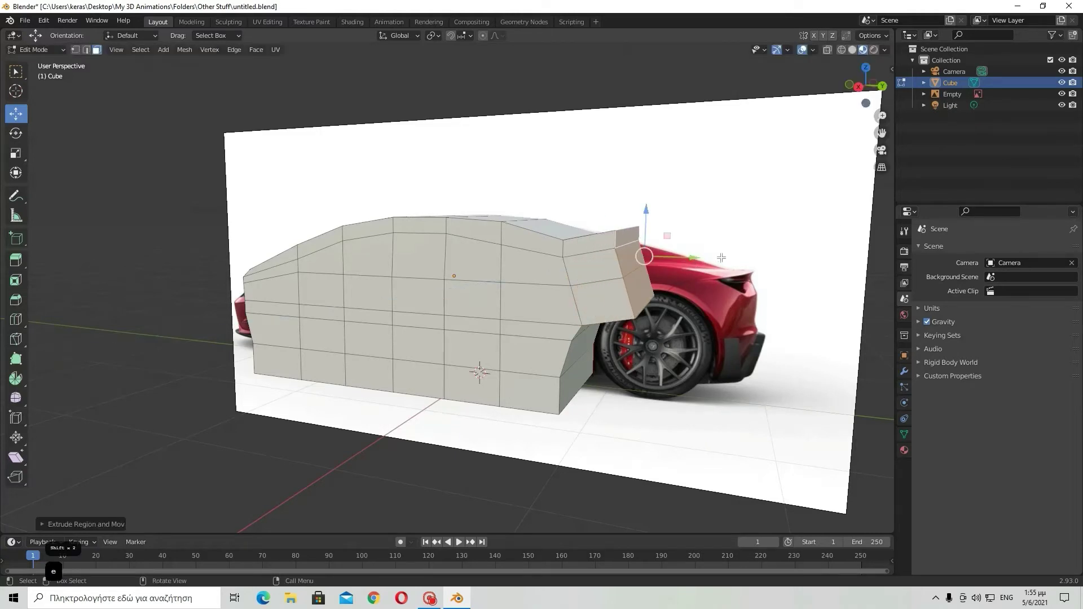
# Raise the extruded faces along Z in the right view, and lower their top vertices onto the car's rear roofline with X-ray on
pyautogui.click(858, 87)
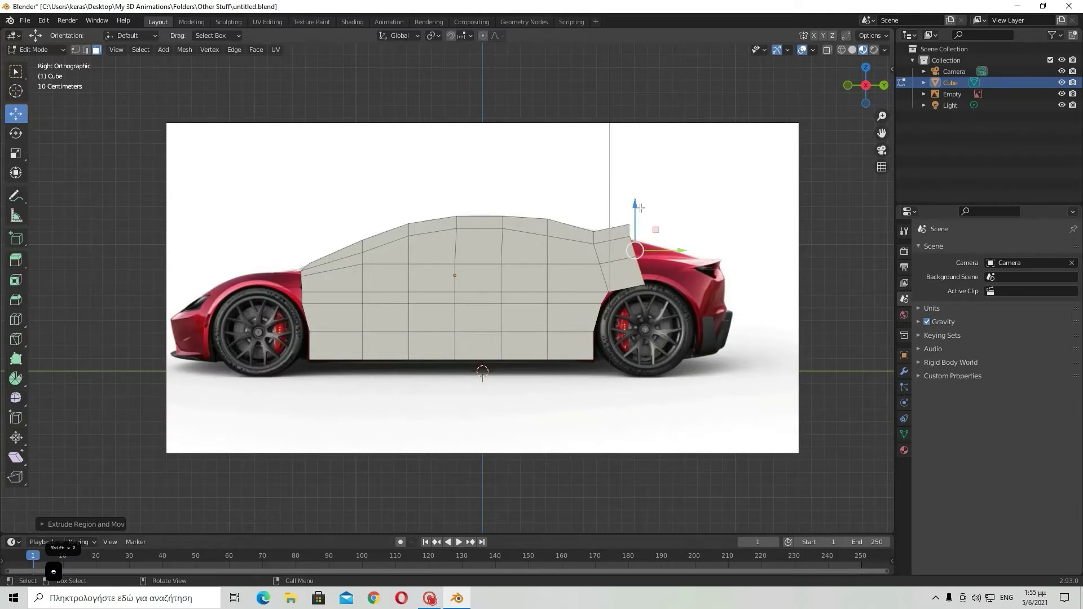
pyautogui.moveTo(638, 209); pyautogui.dragTo(641, 193)
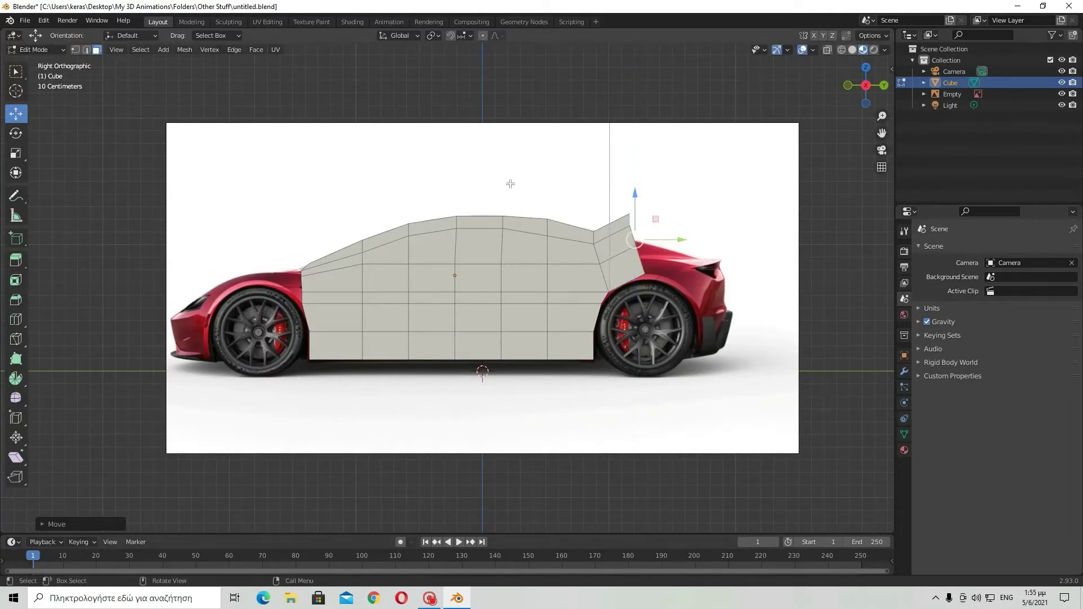
pyautogui.click(828, 49)
pyautogui.press('b')
pyautogui.moveTo(647, 233); pyautogui.dragTo(647, 233)
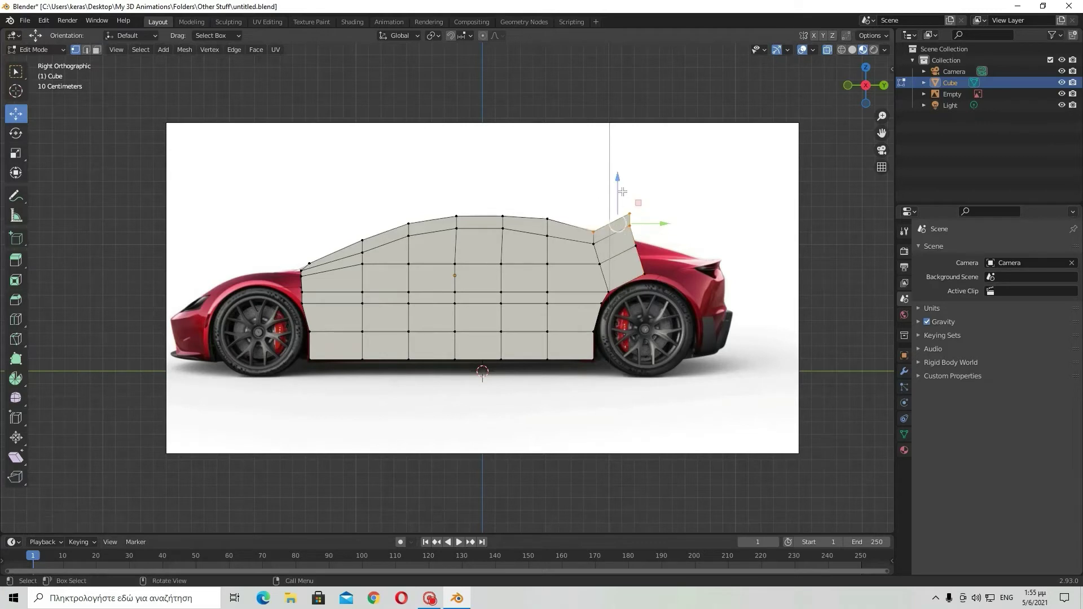
pyautogui.moveTo(619, 191); pyautogui.dragTo(618, 204)
pyautogui.rightClick(619, 203)
pyautogui.moveTo(593, 191); pyautogui.dragTo(656, 228)
pyautogui.moveTo(629, 189); pyautogui.dragTo(631, 210)
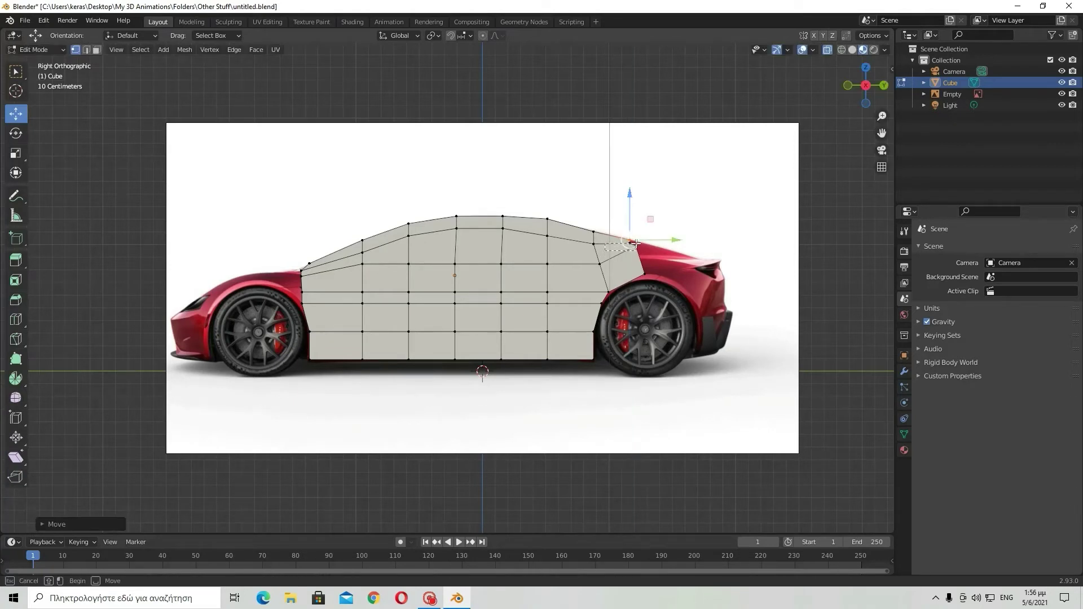
# Move the extrusion's two middle rows of rear end vertices along Y and Z onto the car's rear body line
pyautogui.moveTo(613, 247); pyautogui.dragTo(693, 245)
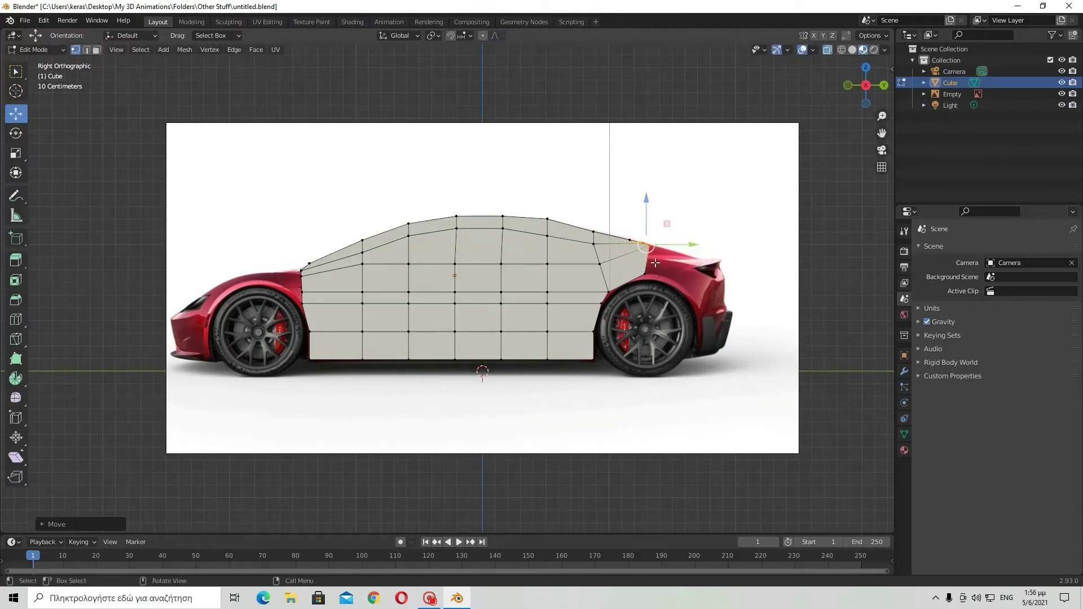
pyautogui.moveTo(632, 259); pyautogui.dragTo(653, 206)
pyautogui.moveTo(689, 245); pyautogui.dragTo(709, 245)
pyautogui.moveTo(671, 210); pyautogui.dragTo(670, 214)
# Move the extrusion's bottom rear vertices backward along Y to the top of the rear wheel arch
pyautogui.keyDown('shift'); pyautogui.click(644, 274); pyautogui.keyUp('shift')
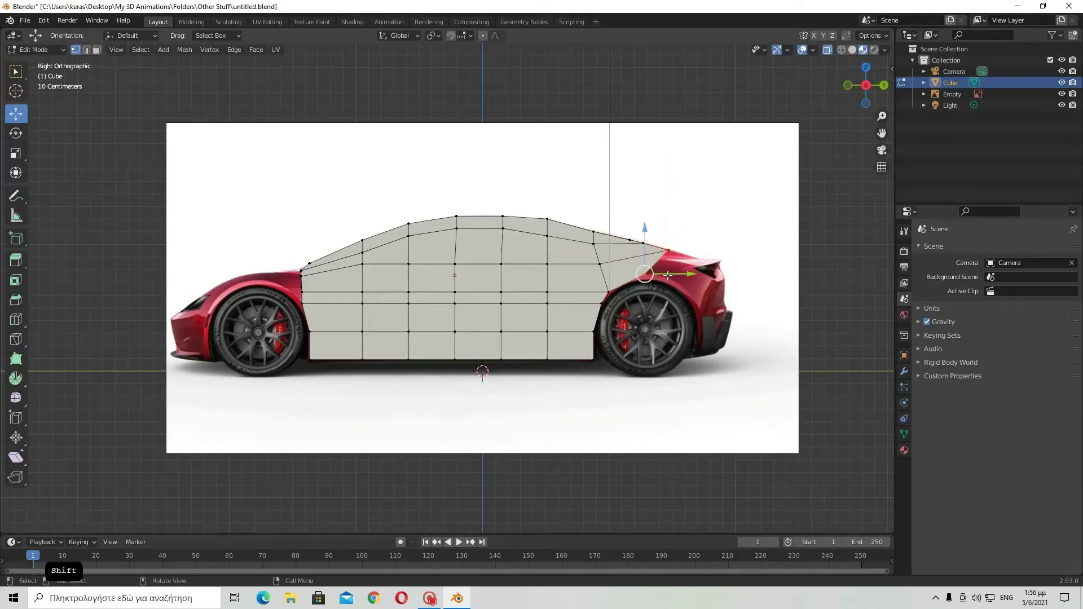
pyautogui.moveTo(692, 274)
pyautogui.mouseDown()
pyautogui.moveTo(722, 278)
pyautogui.moveTo(696, 276)
pyautogui.mouseUp()
pyautogui.moveTo(695, 276); pyautogui.dragTo(522, 254, button='middle')
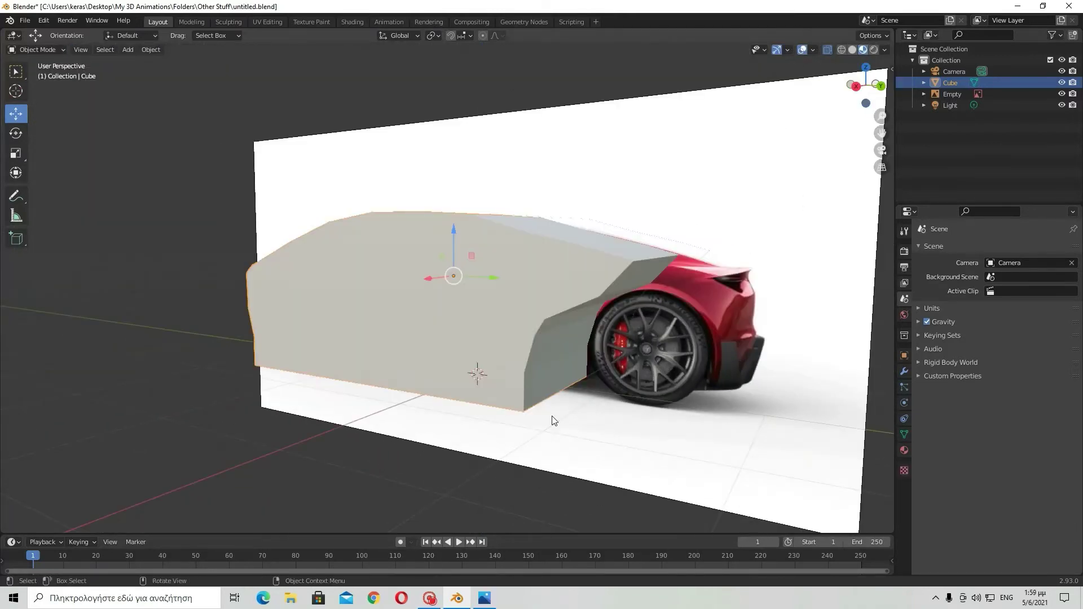
# In Edit Mode with X-ray off, nudge the vertices where the rear extrusion's underside meets the body backward along the wheel arch
pyautogui.scroll(2, 601, 350)
pyautogui.press('Tab')
pyautogui.scroll(2, 734, 229)
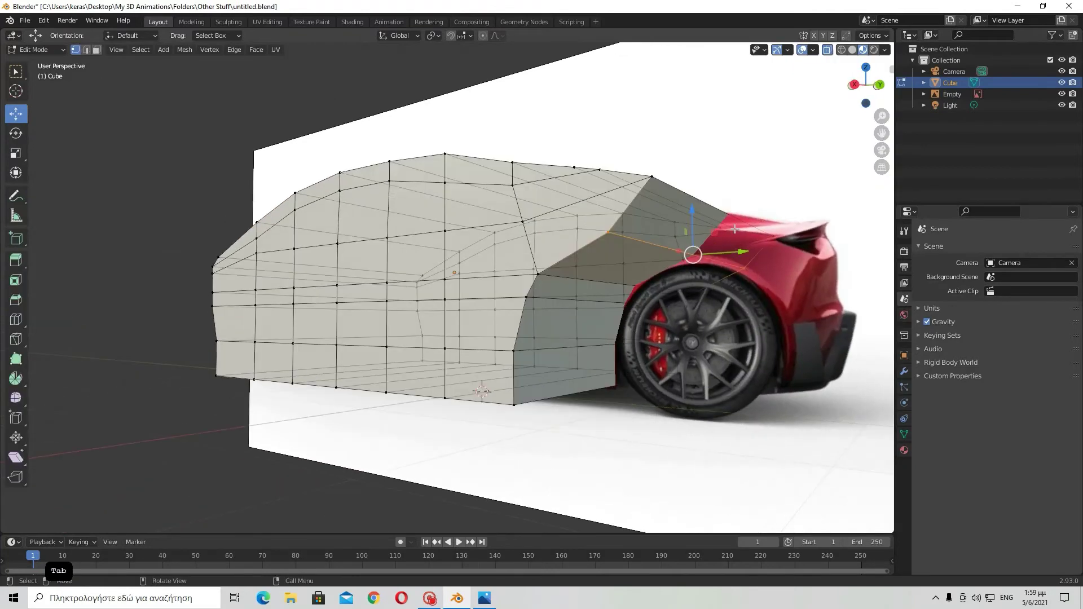
pyautogui.click(830, 49)
pyautogui.moveTo(625, 282); pyautogui.dragTo(637, 274, button='middle')
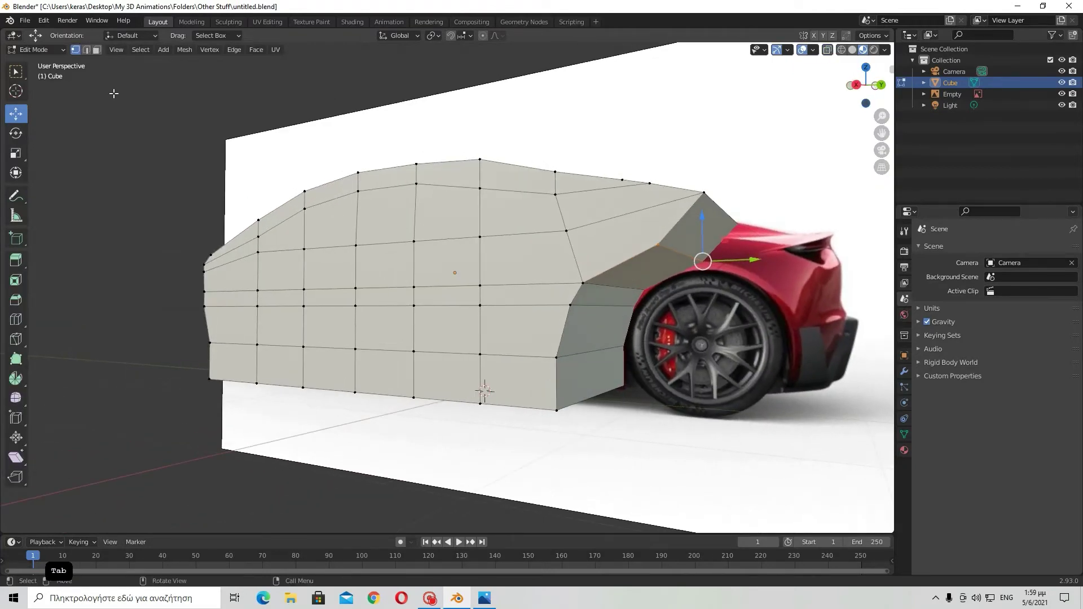
pyautogui.moveTo(583, 280); pyautogui.dragTo(587, 286)
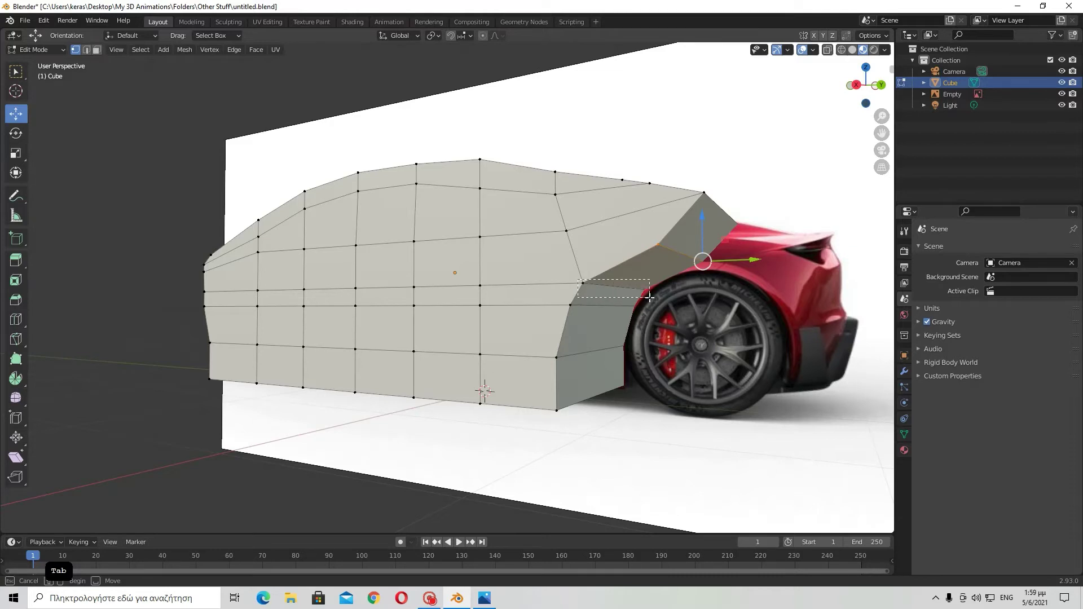
pyautogui.moveTo(649, 297); pyautogui.dragTo(649, 297)
pyautogui.moveTo(649, 297); pyautogui.dragTo(894, 111, button='middle')
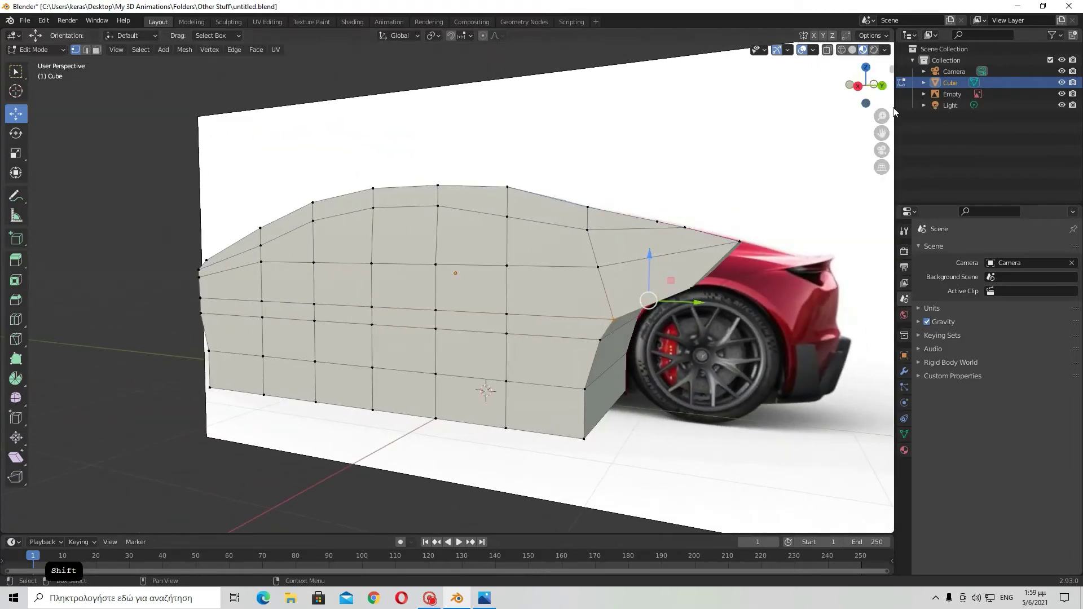
pyautogui.click(858, 86)
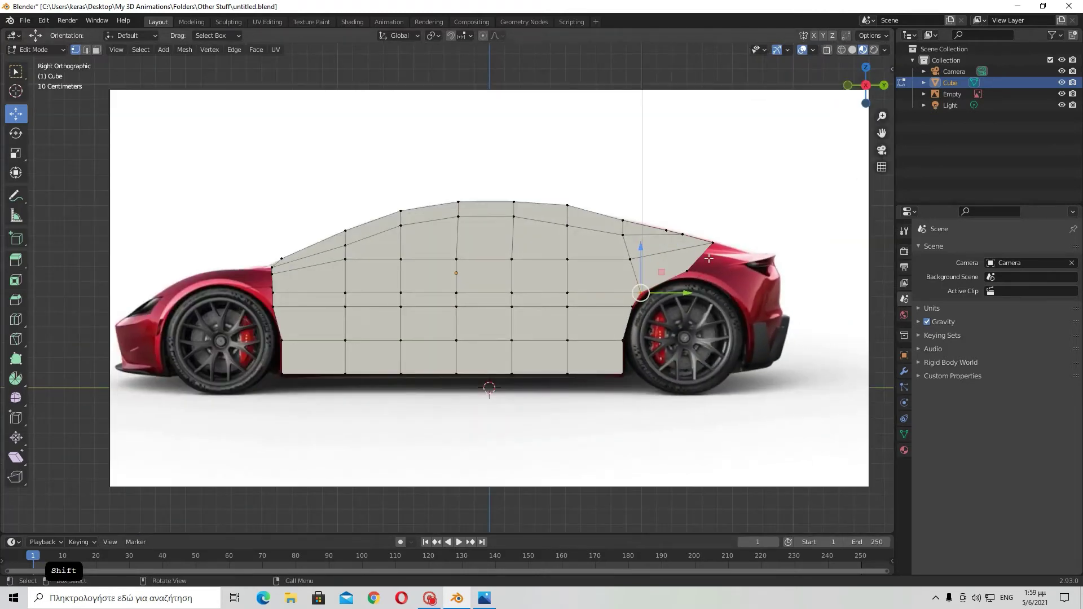
pyautogui.press('g')
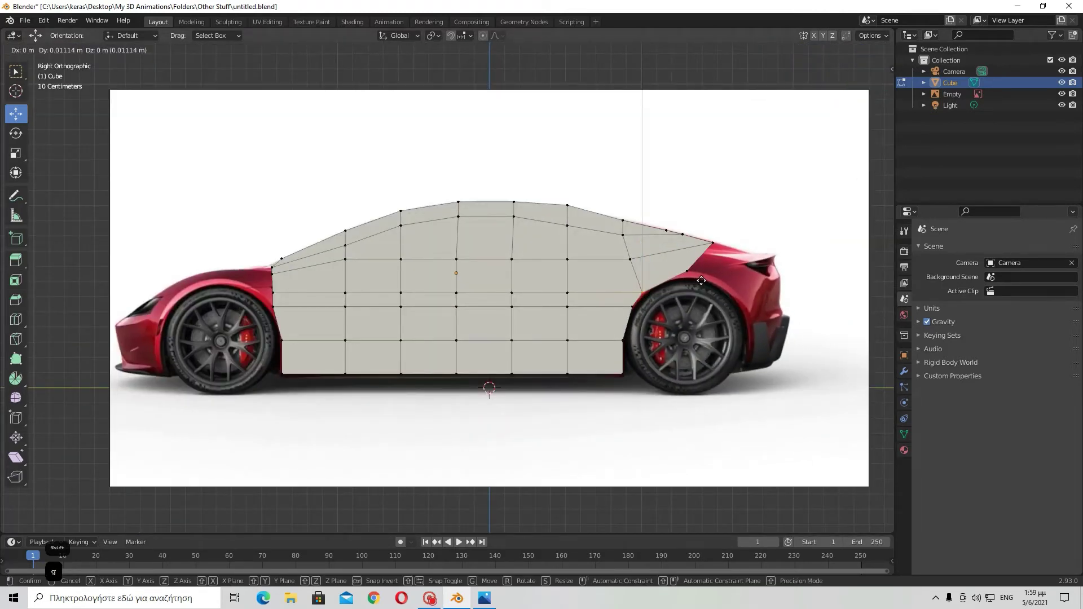
pyautogui.click(702, 281)
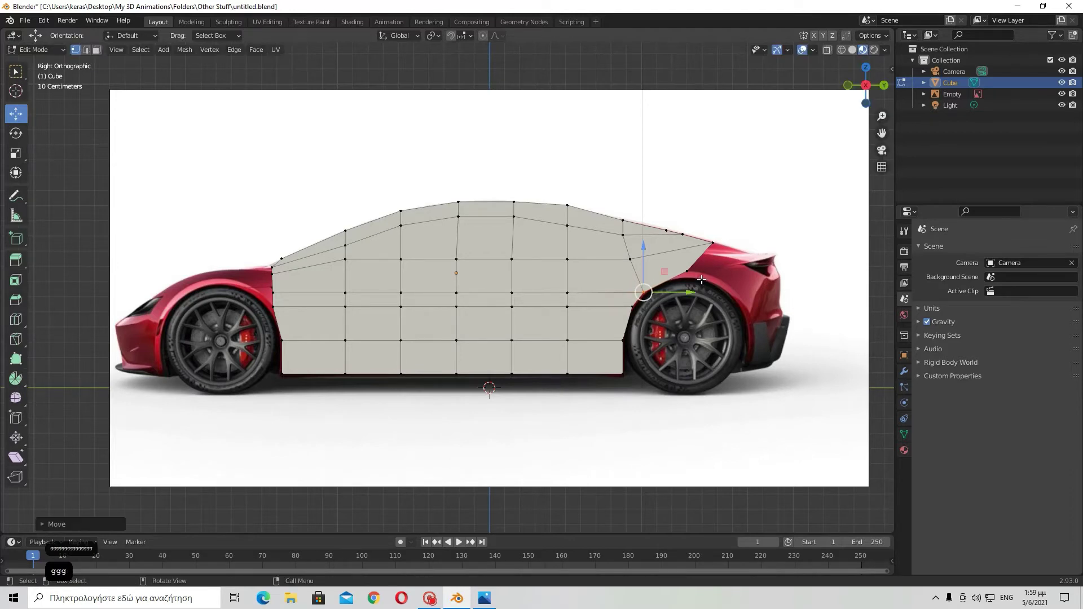
# Extrude the face at the body's rear end about 0.28 m, and raise it along Z to follow the car's rear roofline
pyautogui.moveTo(701, 280); pyautogui.dragTo(683, 291, button='middle')
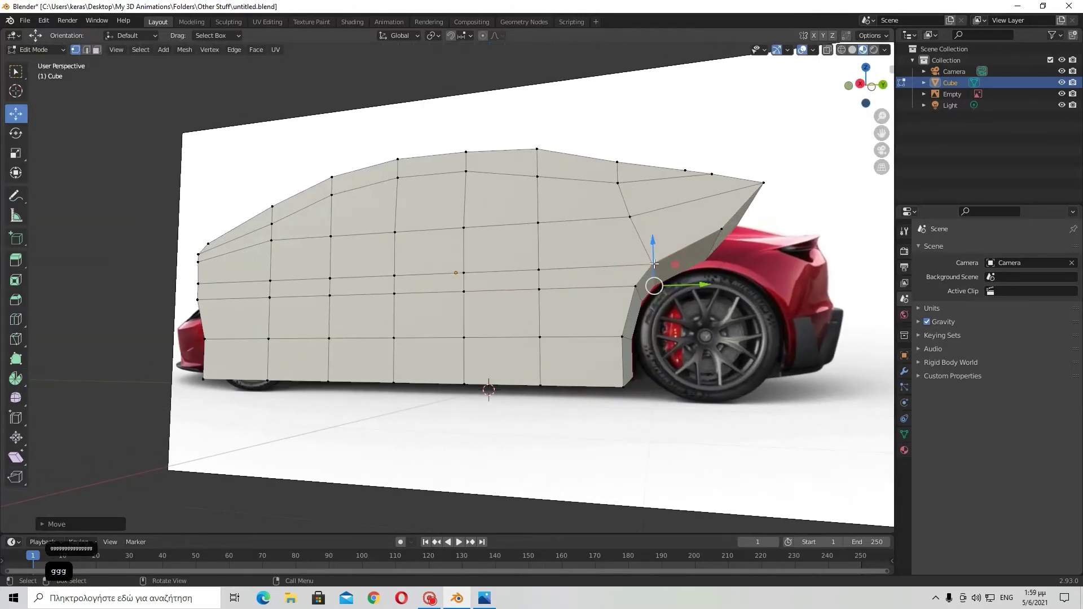
pyautogui.moveTo(654, 264); pyautogui.dragTo(654, 265)
pyautogui.moveTo(757, 273); pyautogui.dragTo(667, 279, button='middle')
pyautogui.scroll(1, 686, 288)
pyautogui.scroll(-1, 687, 288)
pyautogui.scroll(-1, 687, 288)
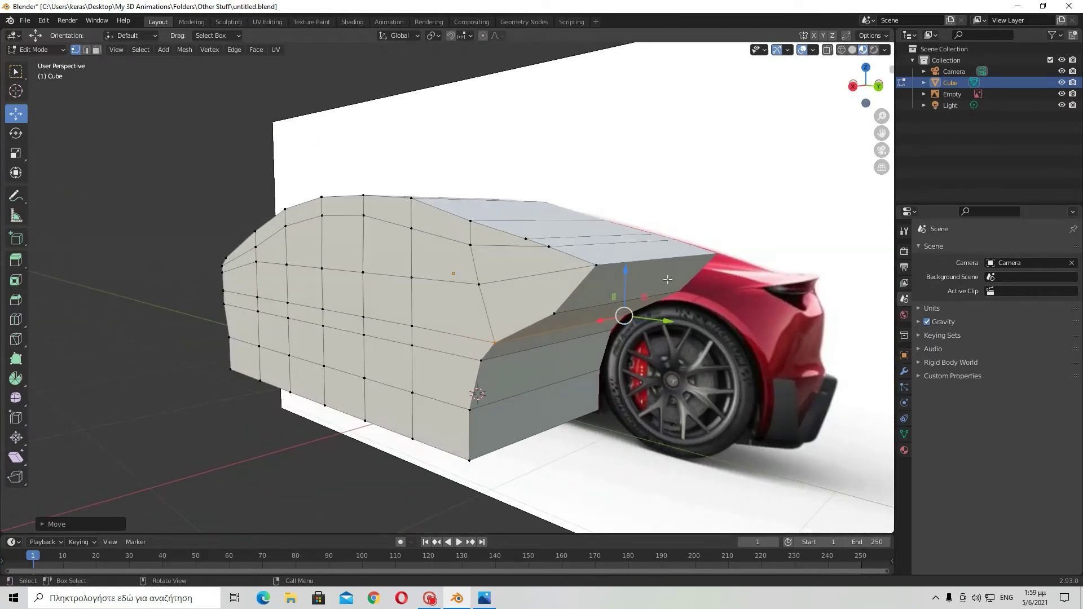
pyautogui.click(672, 275)
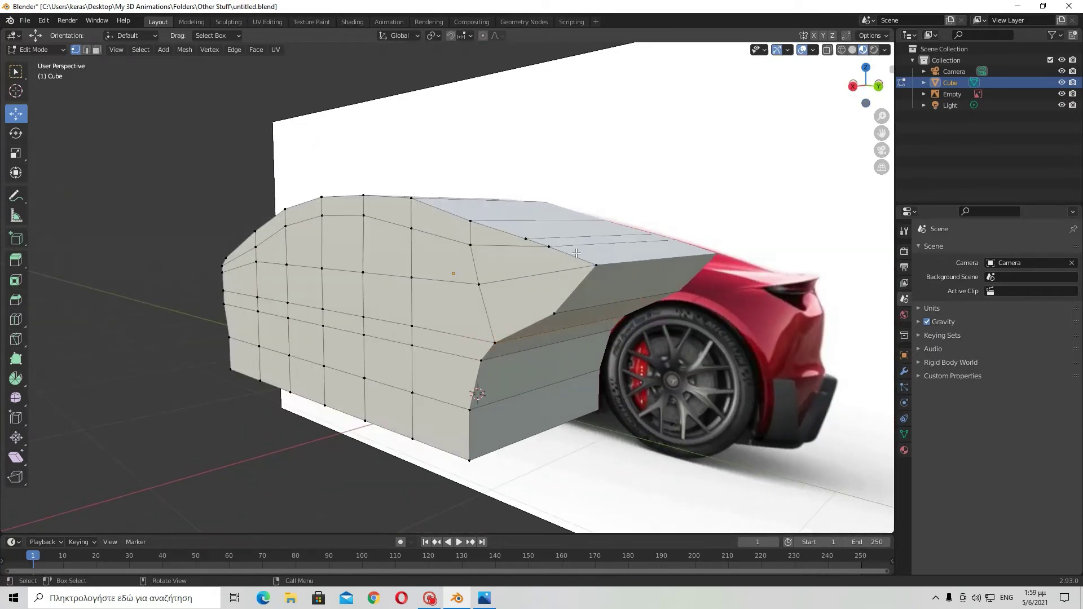
pyautogui.click(656, 287)
pyautogui.press('e')
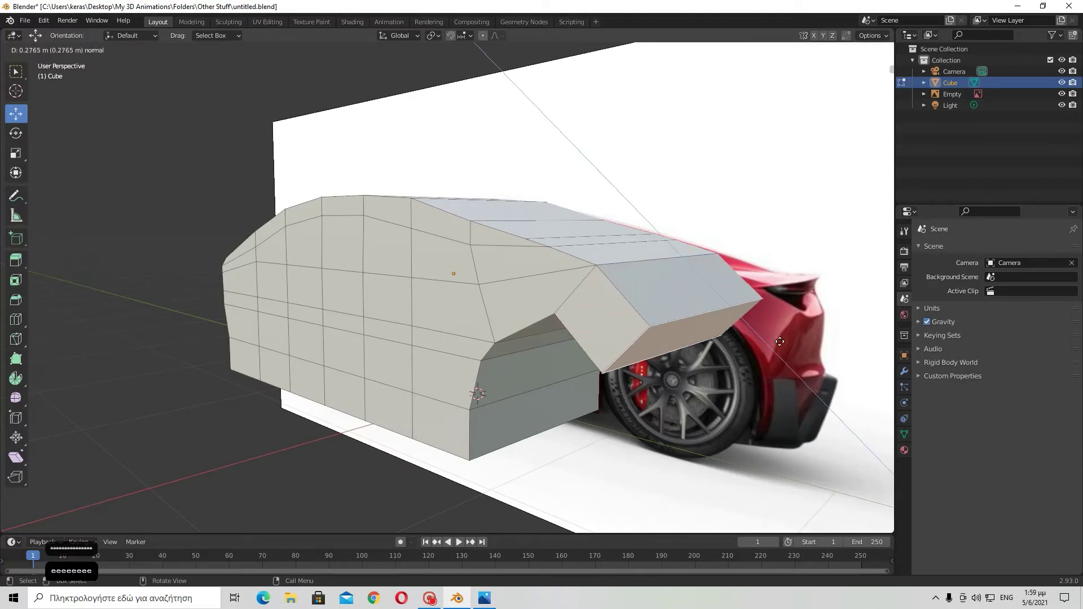
pyautogui.click(781, 343)
pyautogui.moveTo(743, 277); pyautogui.dragTo(754, 250)
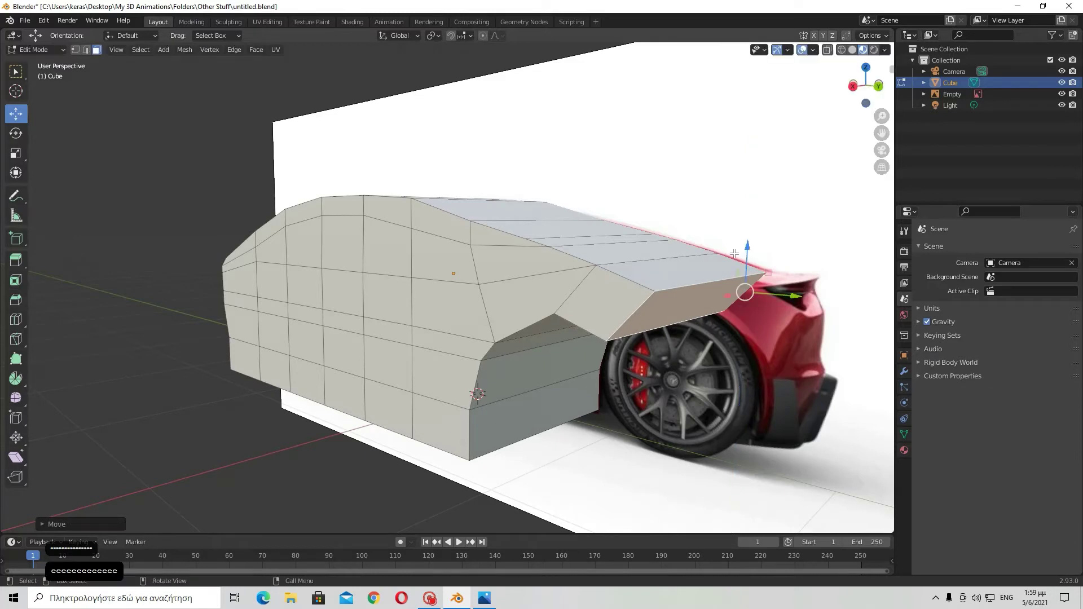
pyautogui.moveTo(753, 250); pyautogui.dragTo(756, 263, button='middle')
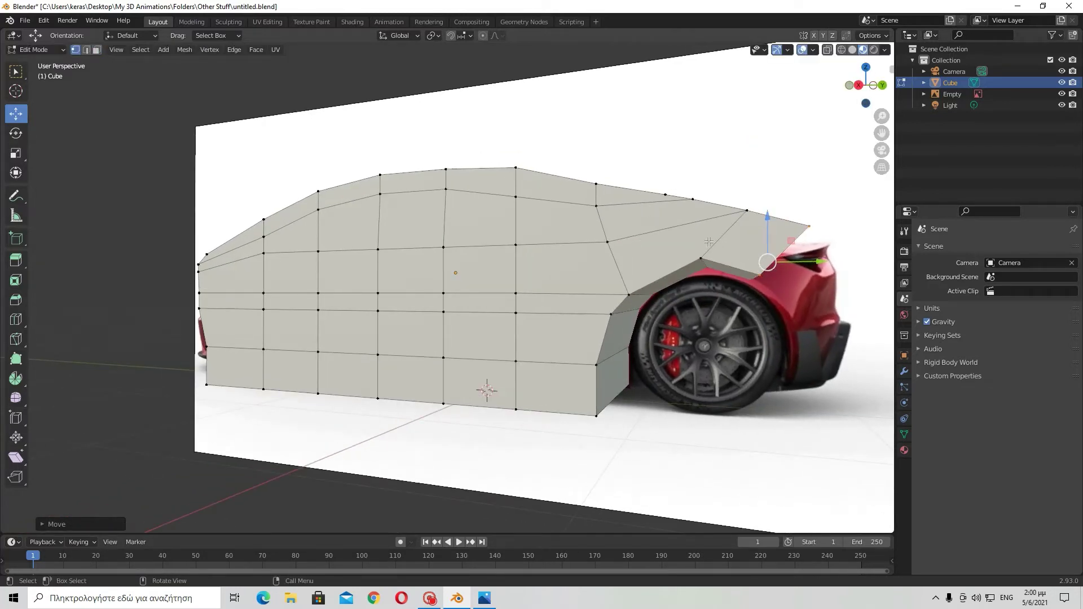
# With X-ray on, lower the vertices above the rear wheel arch along Z on both sides of the body
pyautogui.moveTo(711, 273); pyautogui.dragTo(758, 272, button='middle')
pyautogui.moveTo(715, 242); pyautogui.dragTo(713, 239)
pyautogui.click(827, 50)
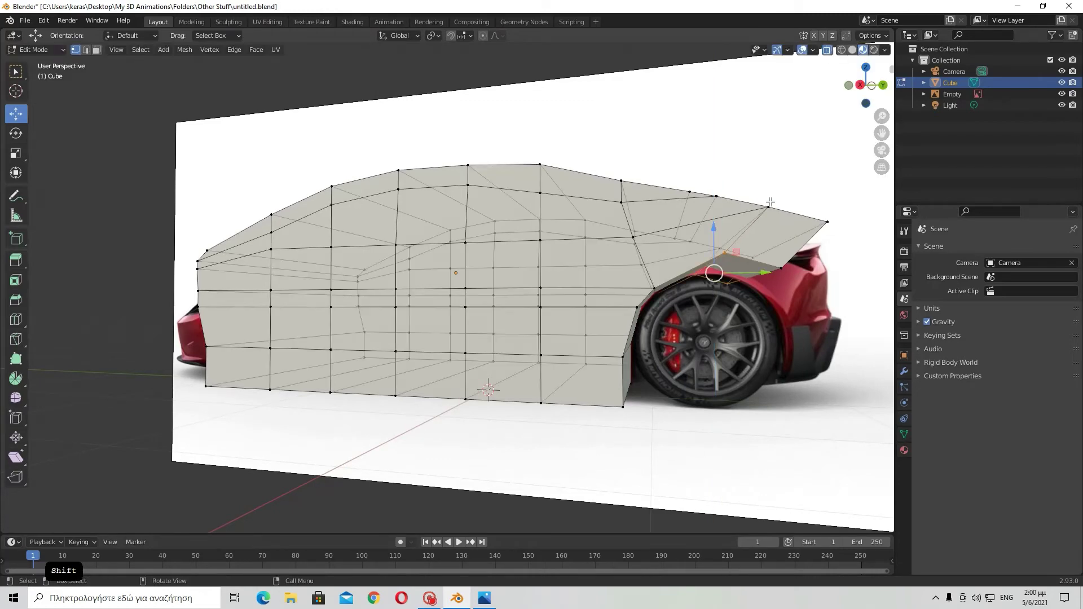
pyautogui.moveTo(731, 218); pyautogui.dragTo(605, 243, button='middle')
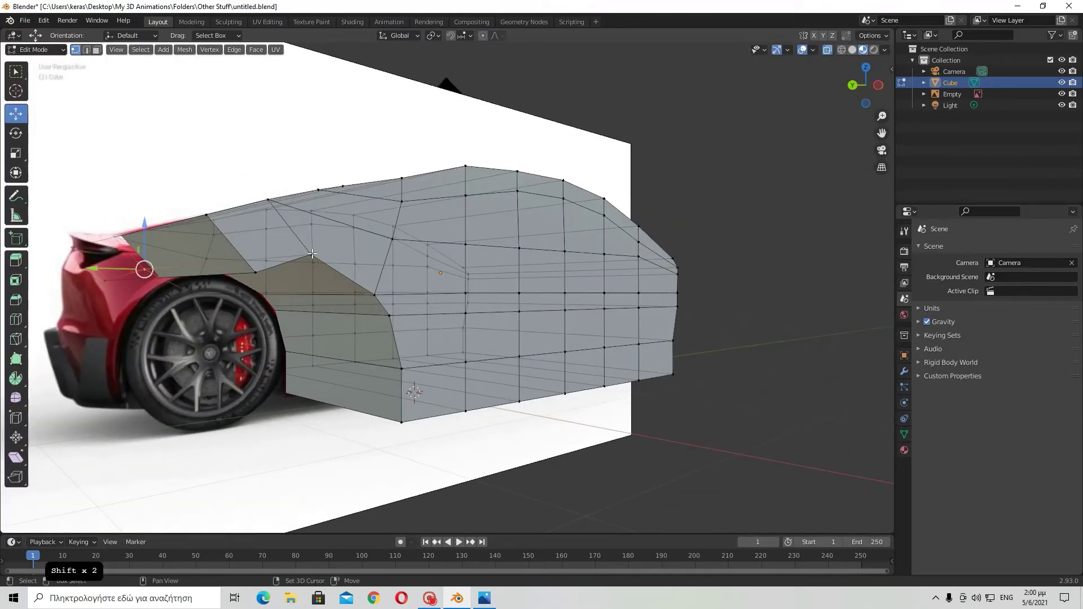
pyautogui.moveTo(395, 254); pyautogui.dragTo(614, 252, button='middle')
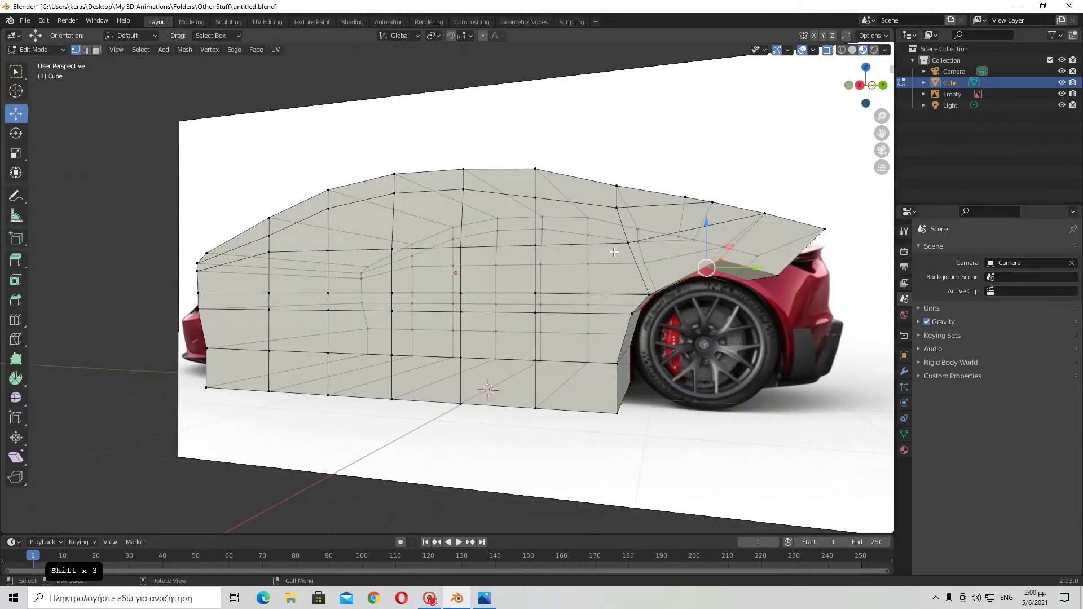
pyautogui.moveTo(705, 225); pyautogui.dragTo(705, 236)
pyautogui.moveTo(705, 236); pyautogui.dragTo(728, 235, button='middle')
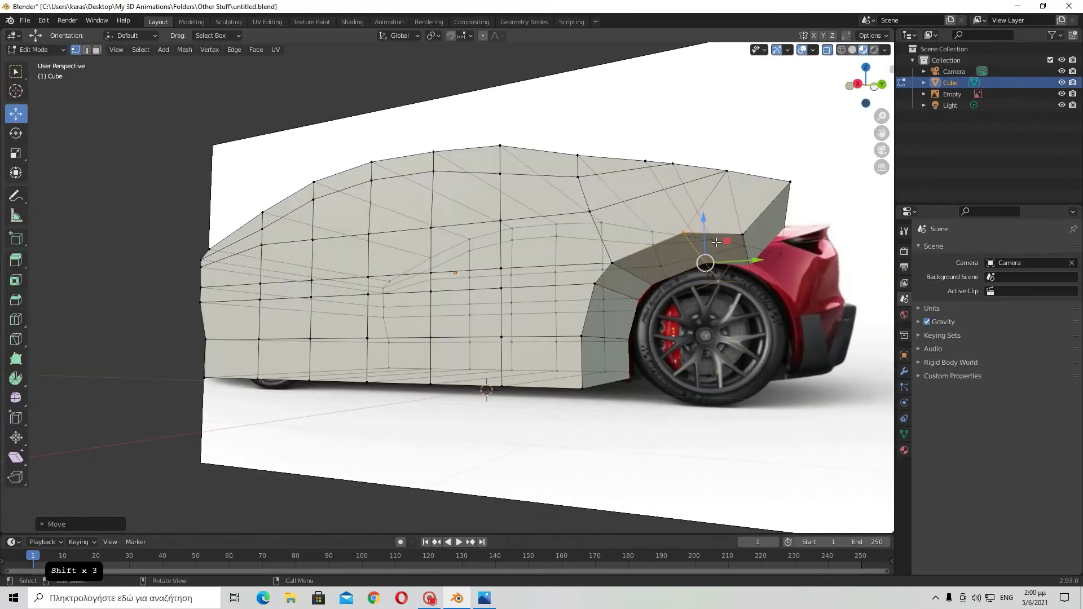
pyautogui.moveTo(703, 228); pyautogui.dragTo(703, 226)
# With X-ray off, extrude the rear end face about 0.33 m and move it slightly forward along Y
pyautogui.moveTo(772, 244); pyautogui.dragTo(652, 302, button='middle')
pyautogui.click(96, 49)
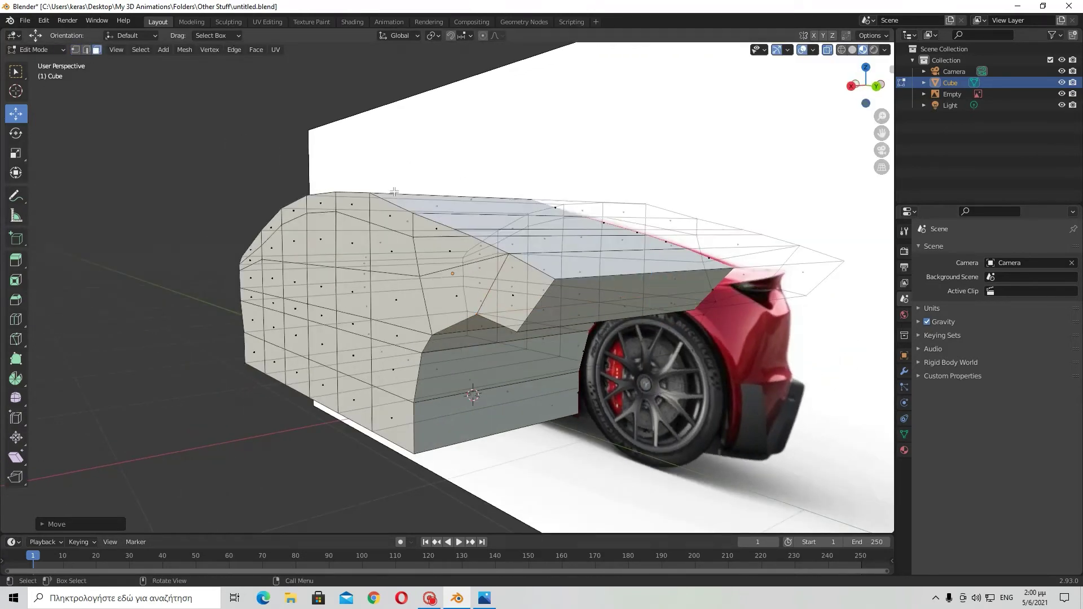
pyautogui.click(826, 49)
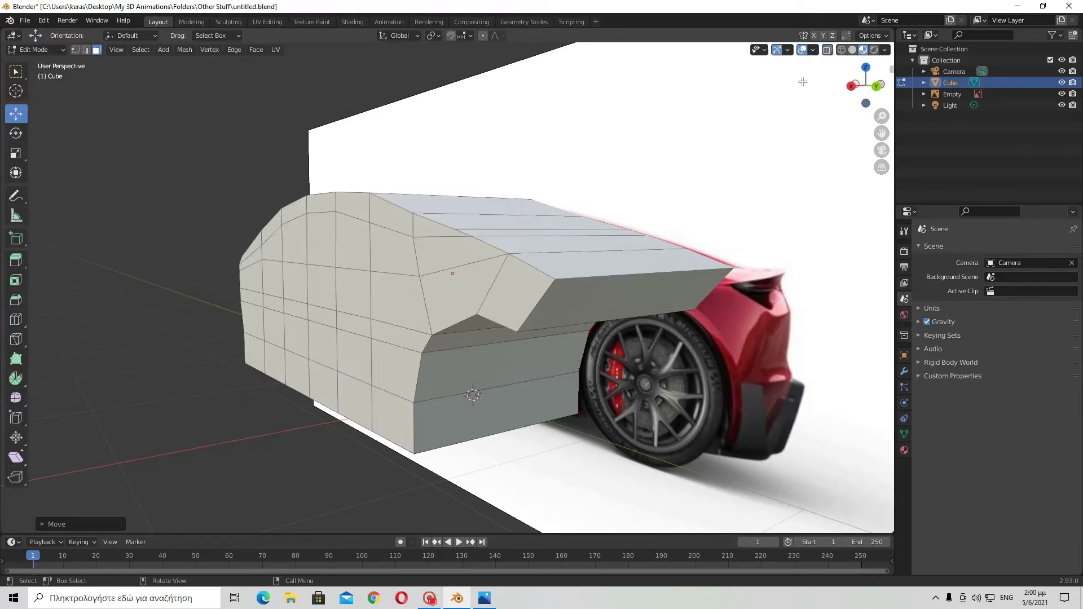
pyautogui.click(678, 312)
pyautogui.moveTo(677, 312); pyautogui.dragTo(711, 319, button='middle')
pyautogui.press('e')
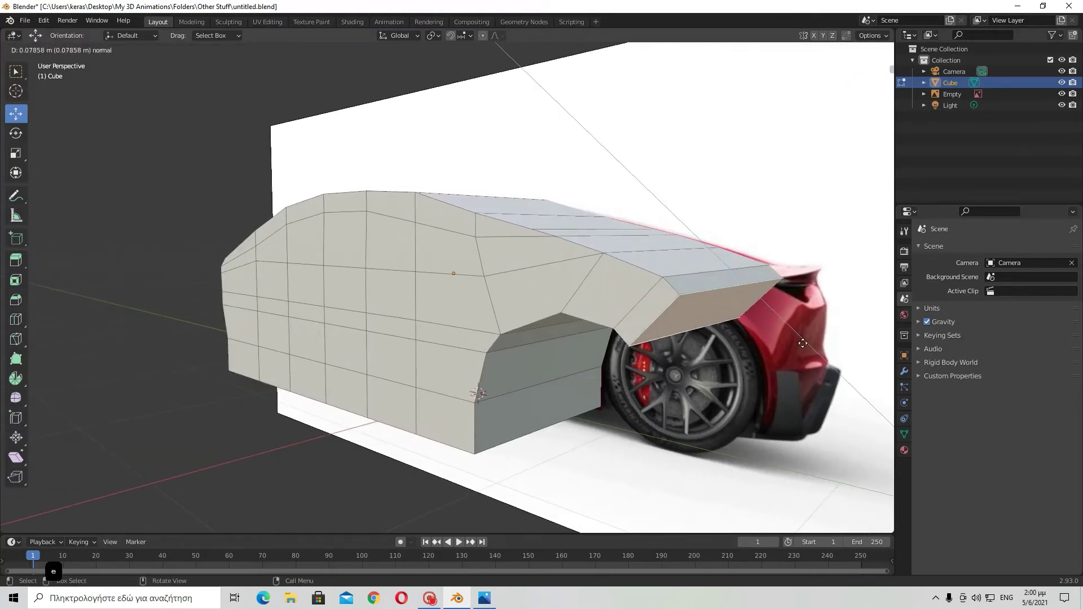
pyautogui.click(842, 387)
pyautogui.moveTo(843, 387); pyautogui.dragTo(770, 302, button='middle')
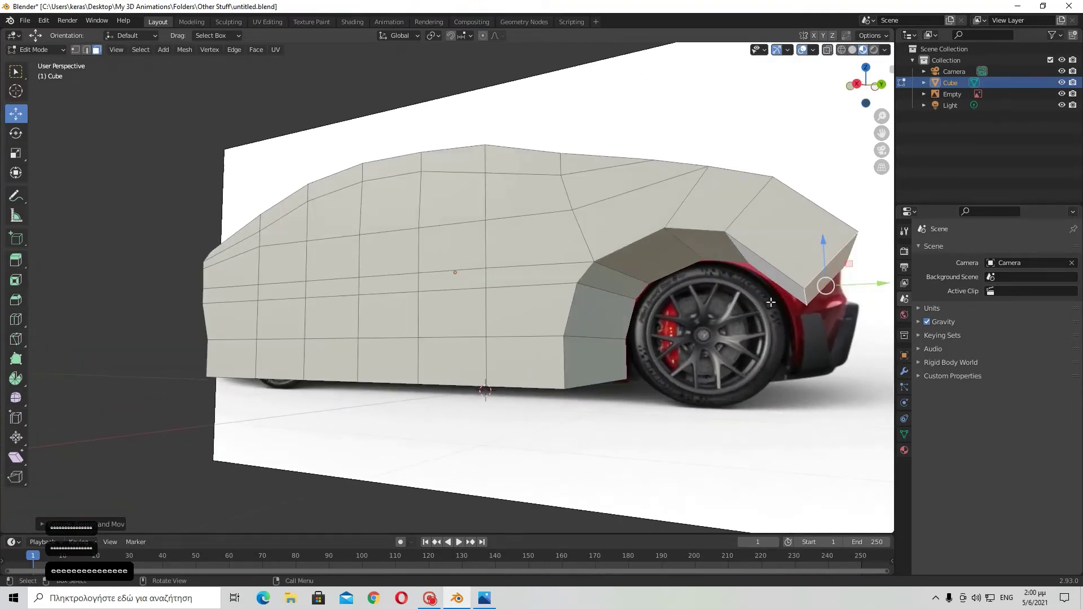
pyautogui.moveTo(867, 282); pyautogui.dragTo(851, 283)
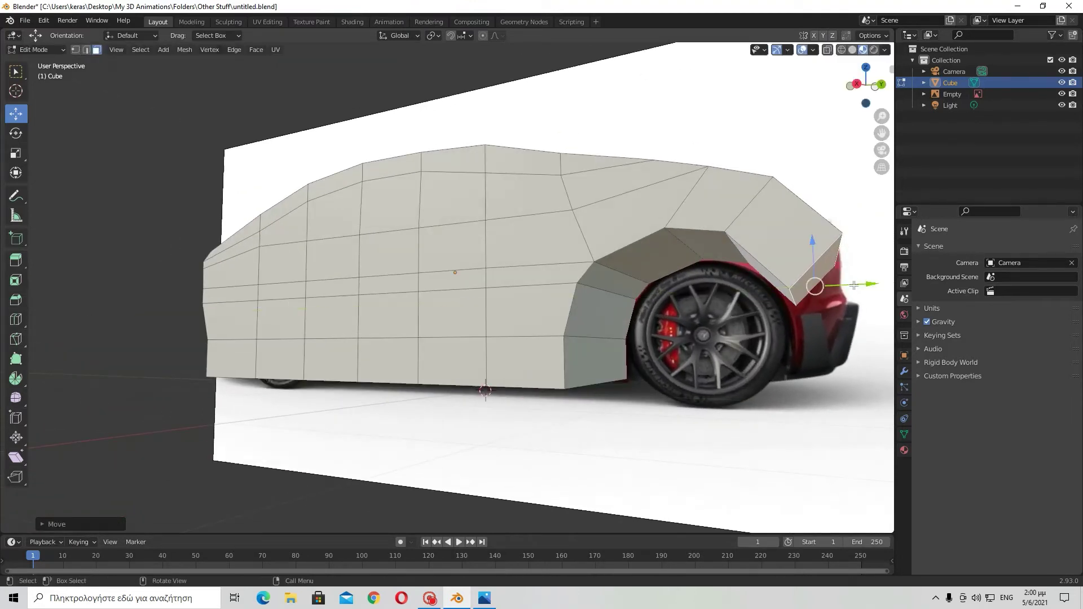
# Rotate the newly extruded end face about the X axis with the Rotate tool
pyautogui.moveTo(851, 284); pyautogui.dragTo(567, 244, button='middle')
pyautogui.click(17, 136)
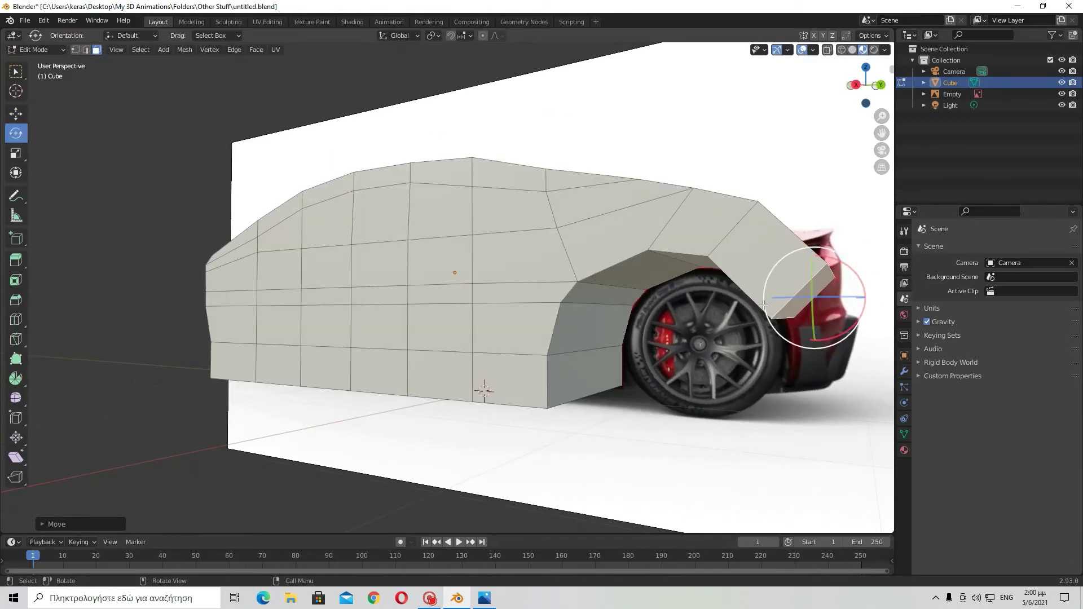
pyautogui.moveTo(839, 264); pyautogui.dragTo(852, 287)
pyautogui.press('x')
# Extrude the large sloping face at the back of the car outward along its normal
pyautogui.moveTo(852, 287); pyautogui.dragTo(650, 295, button='middle')
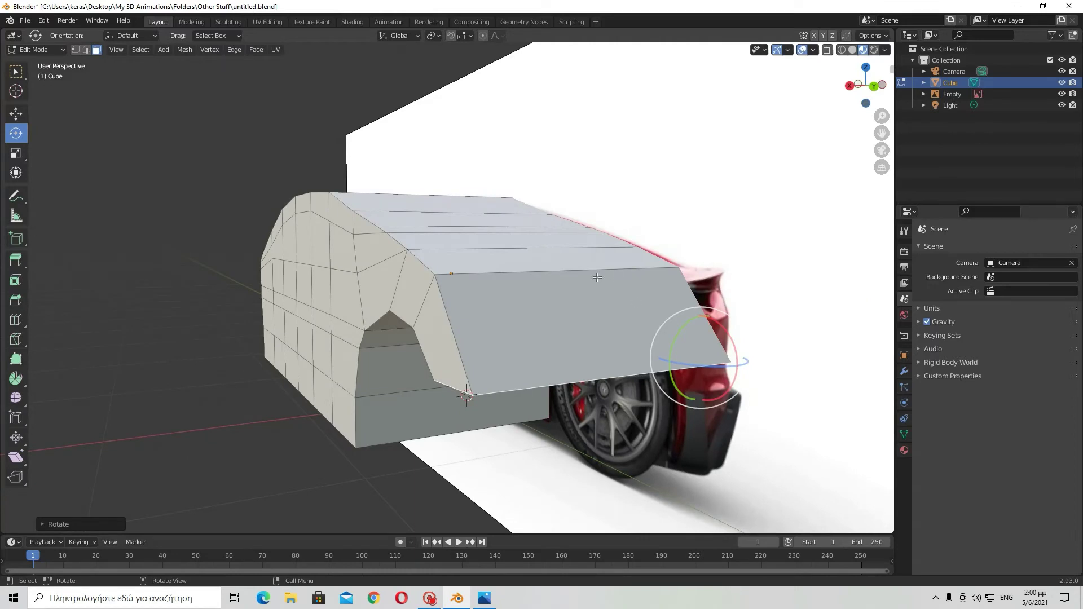
pyautogui.press('e')
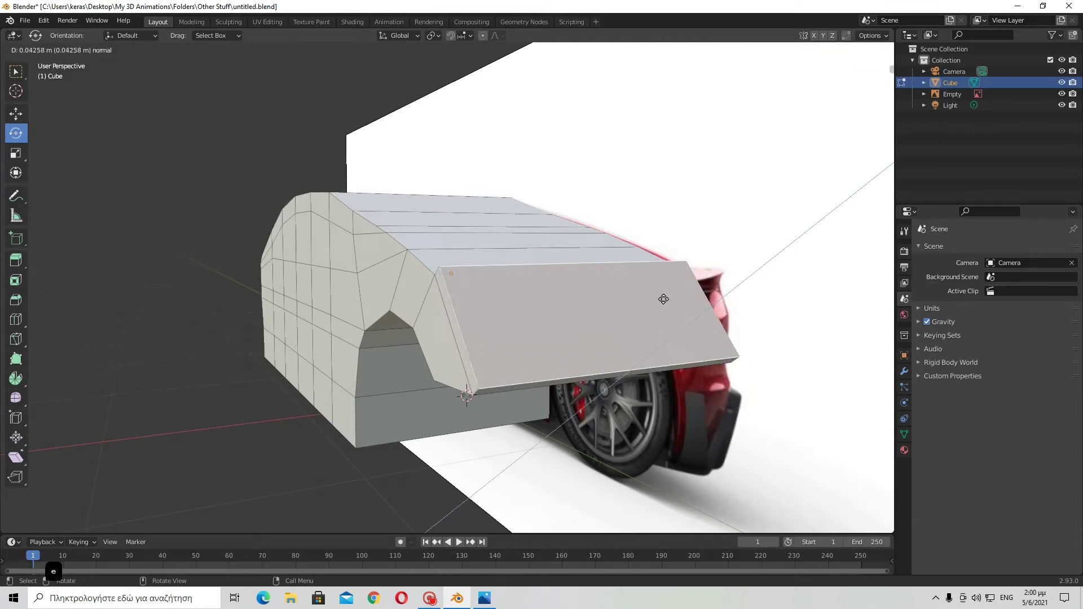
pyautogui.click(681, 291)
pyautogui.moveTo(681, 292); pyautogui.dragTo(733, 289, button='middle')
# Try to add five loop cuts across the rear extrusion with the Loop Cut tool, and undo them
pyautogui.click(16, 318)
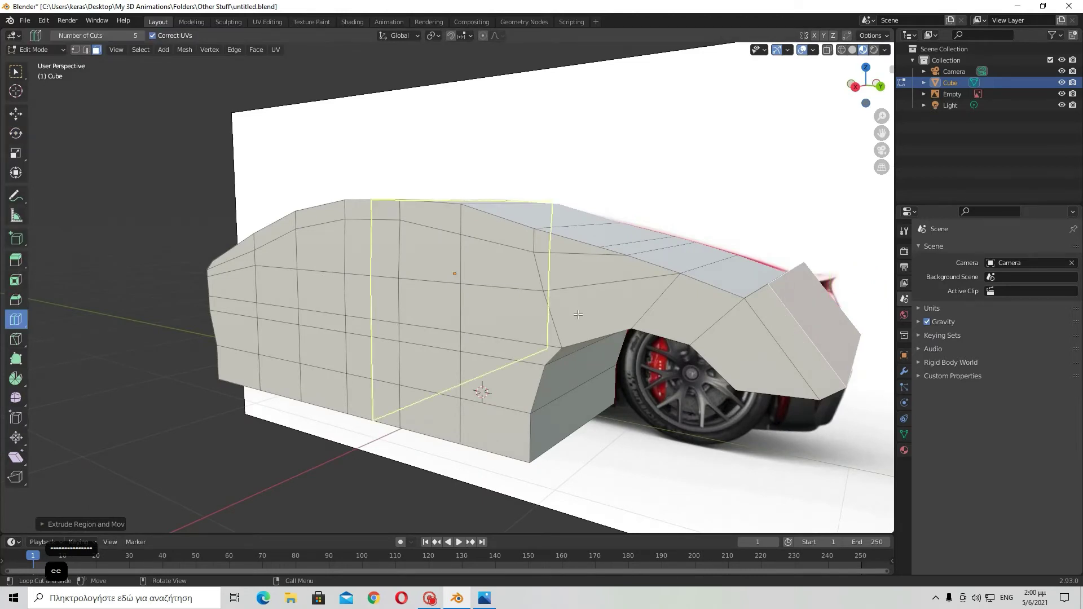
pyautogui.click(821, 332)
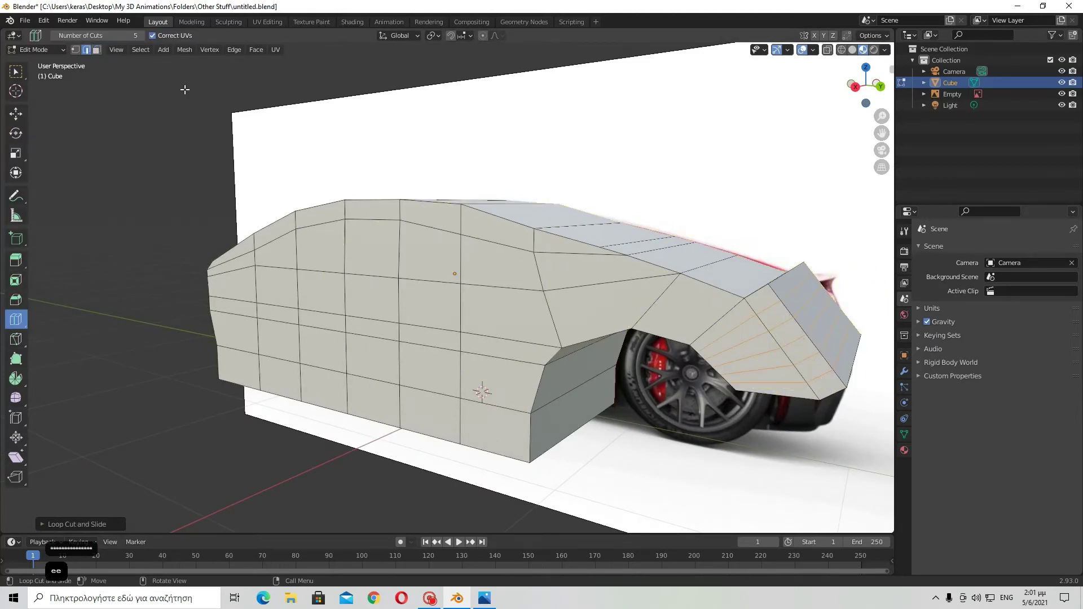
pyautogui.hotkey('ctrl', 'z')
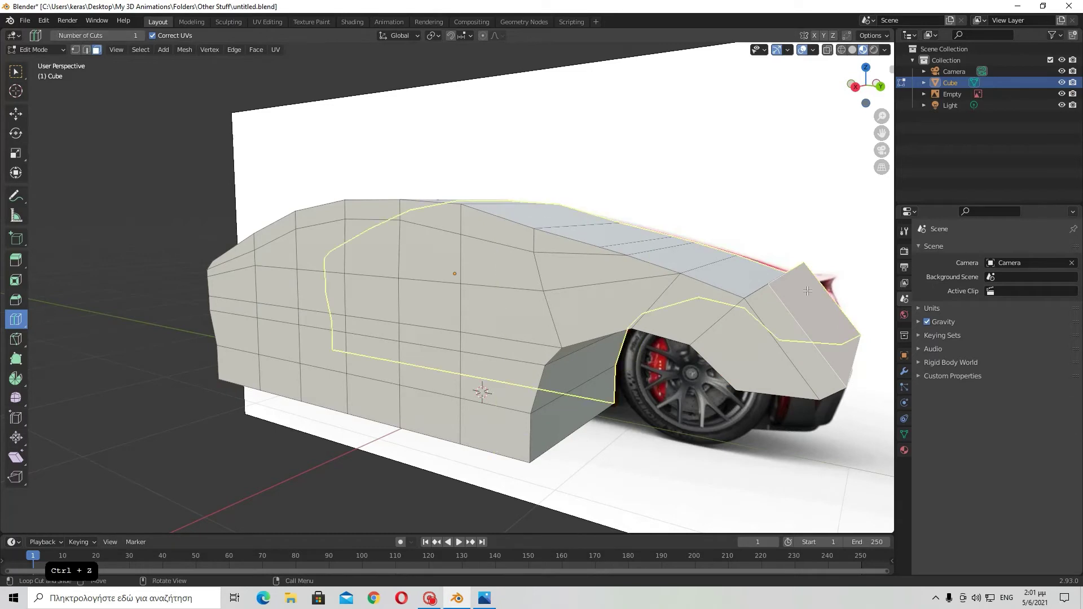
pyautogui.hotkey('ctrl', 'z')
# Add two single loop cuts across the width of the rear extrusion, one midway and one in its upper half
pyautogui.click(784, 311)
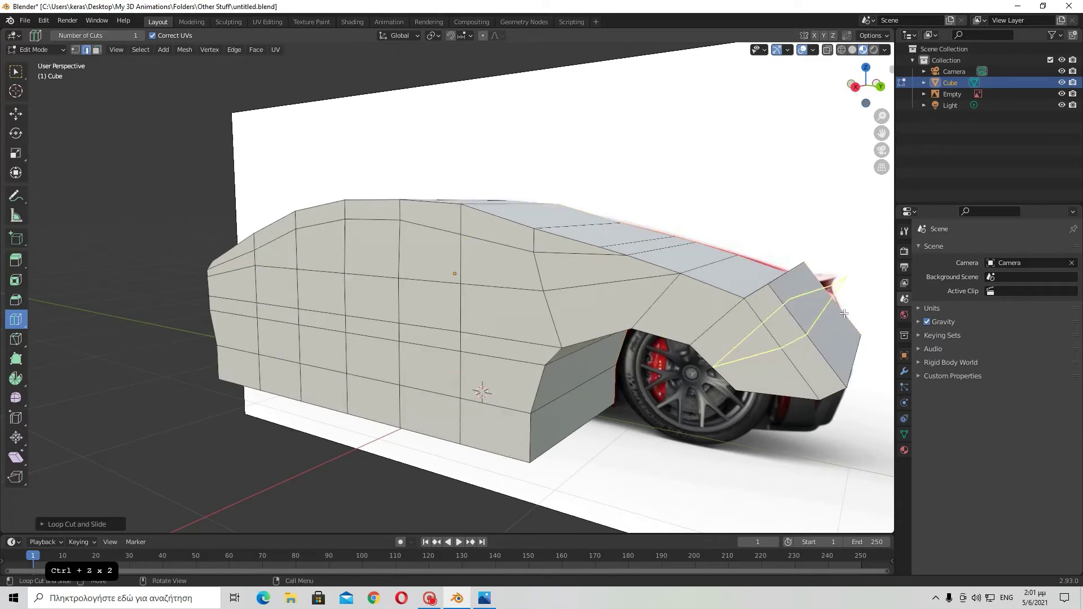
pyautogui.moveTo(712, 300); pyautogui.dragTo(685, 297, button='middle')
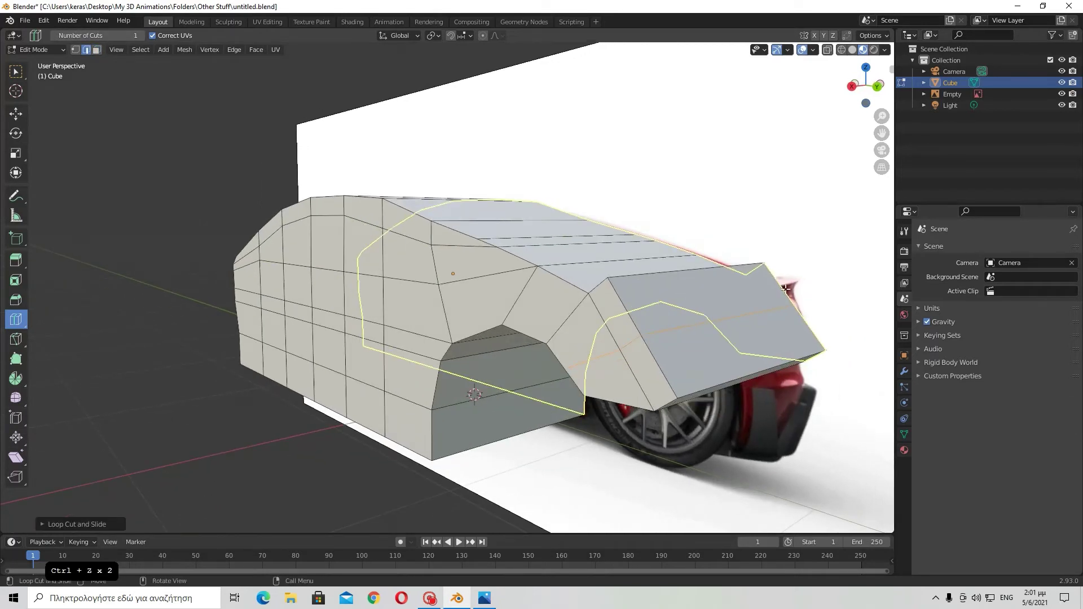
pyautogui.moveTo(748, 312); pyautogui.dragTo(502, 373, button='middle')
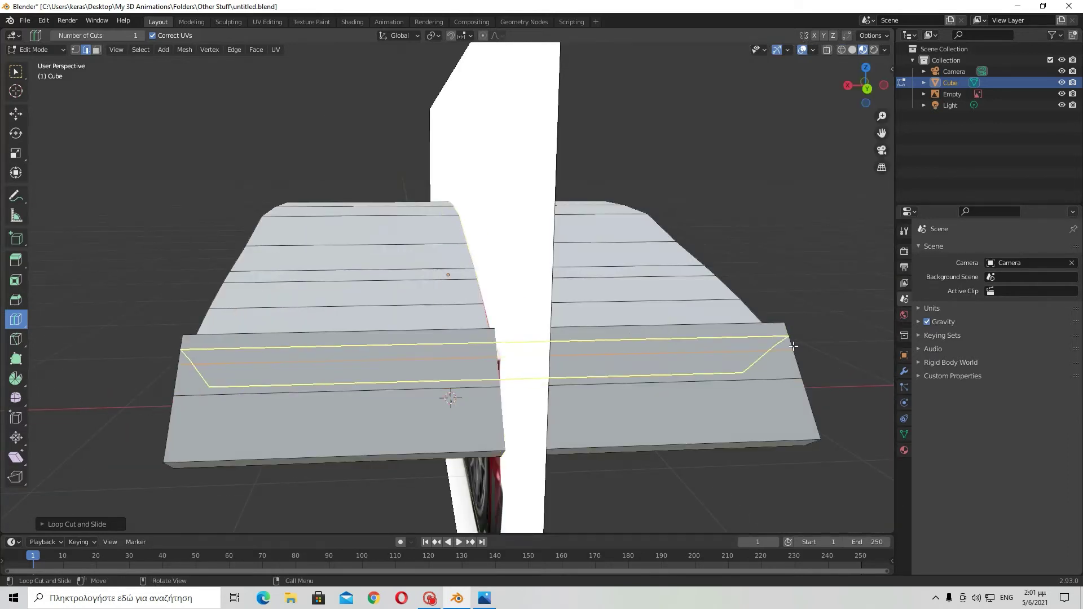
pyautogui.moveTo(790, 347); pyautogui.dragTo(809, 350, button='middle')
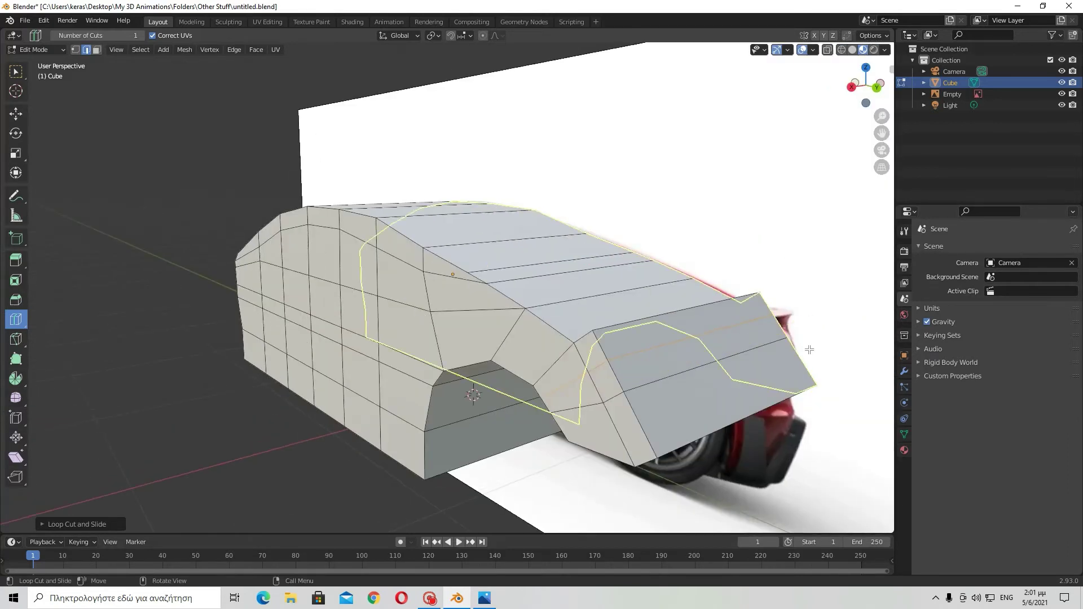
# In the right view with X-ray on, move the extrusion's top rear vertices about 0.1 m backward and 0.06 m down onto the spoiler tip
pyautogui.click(16, 73)
pyautogui.click(78, 50)
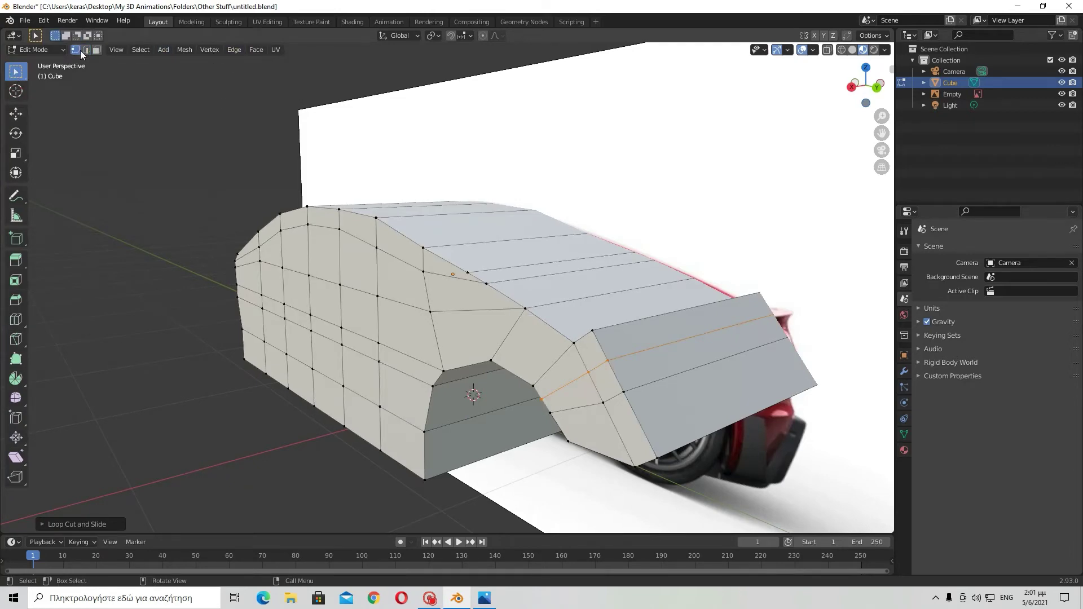
pyautogui.click(828, 50)
pyautogui.moveTo(812, 286); pyautogui.dragTo(842, 288, button='middle')
pyautogui.click(856, 91)
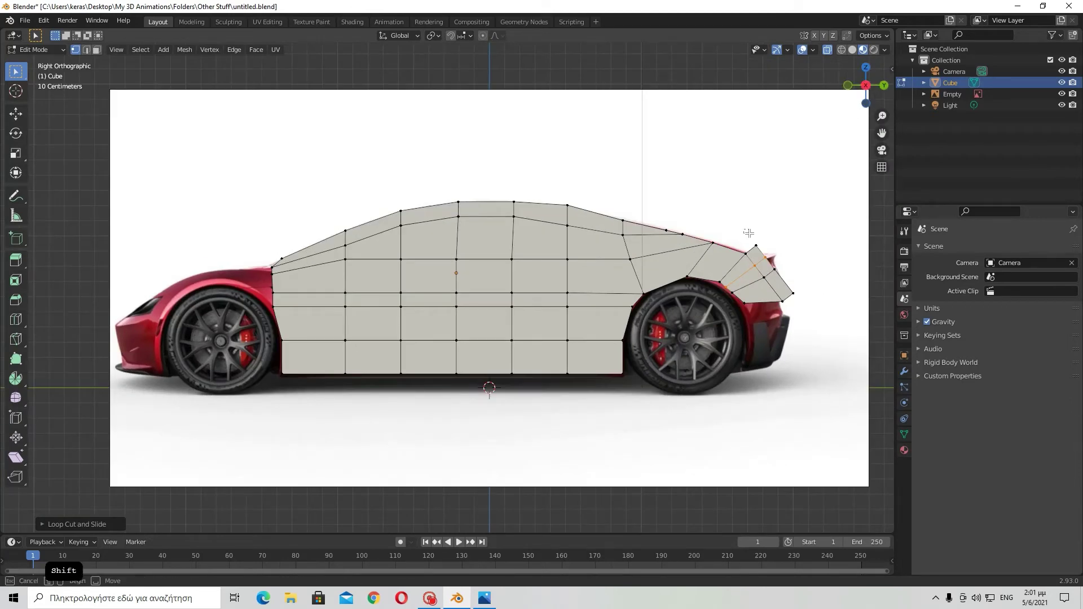
pyautogui.click(748, 233)
pyautogui.keyDown('shift'); pyautogui.moveTo(749, 233); pyautogui.dragTo(763, 248); pyautogui.keyUp('shift')
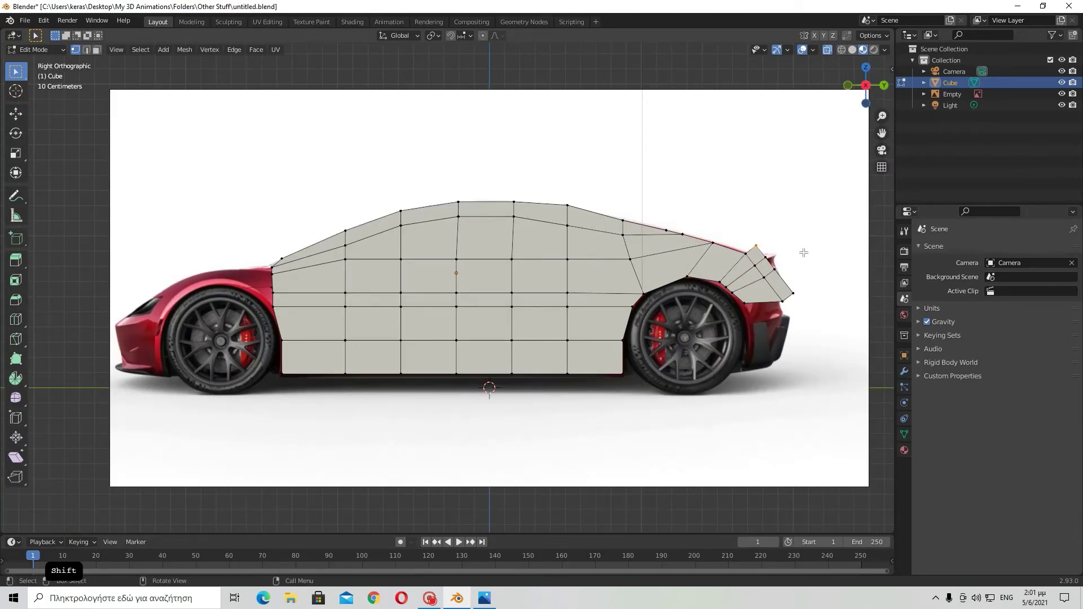
pyautogui.moveTo(803, 252); pyautogui.dragTo(814, 190, button='middle')
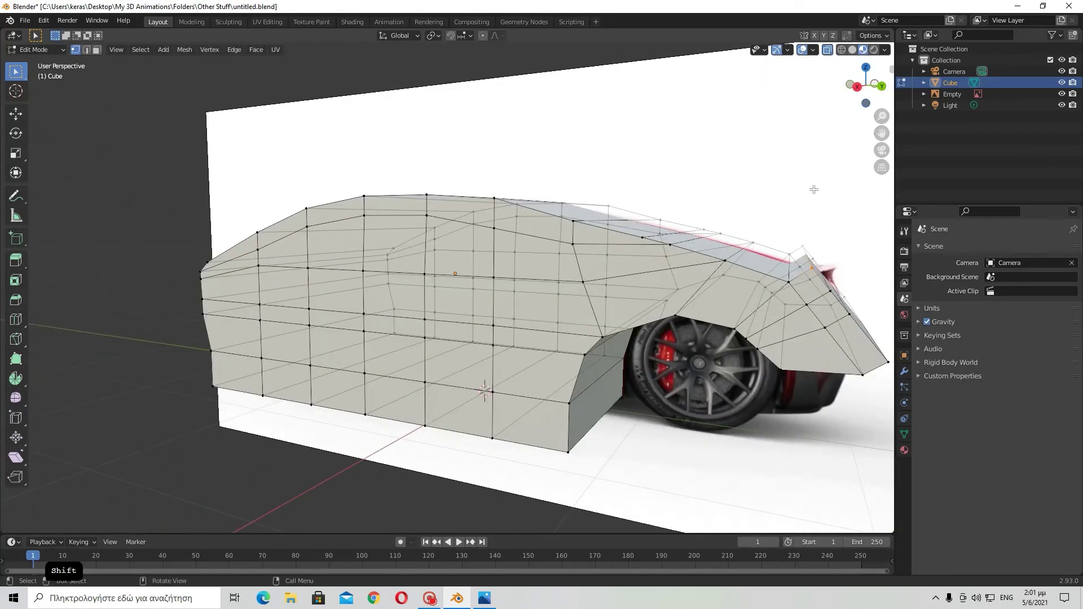
pyautogui.click(860, 89)
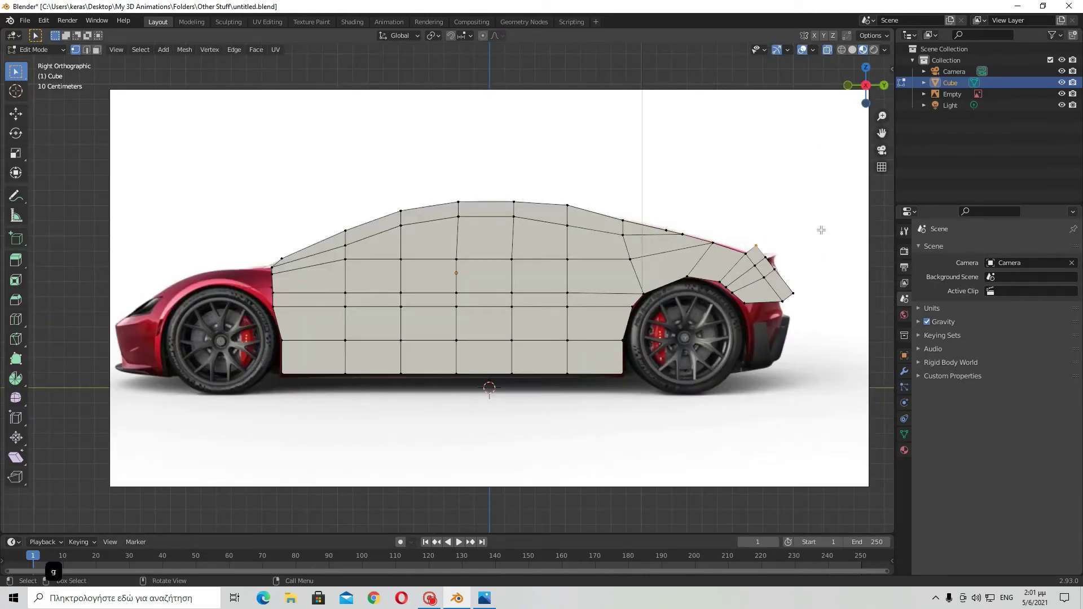
pyautogui.press('g')
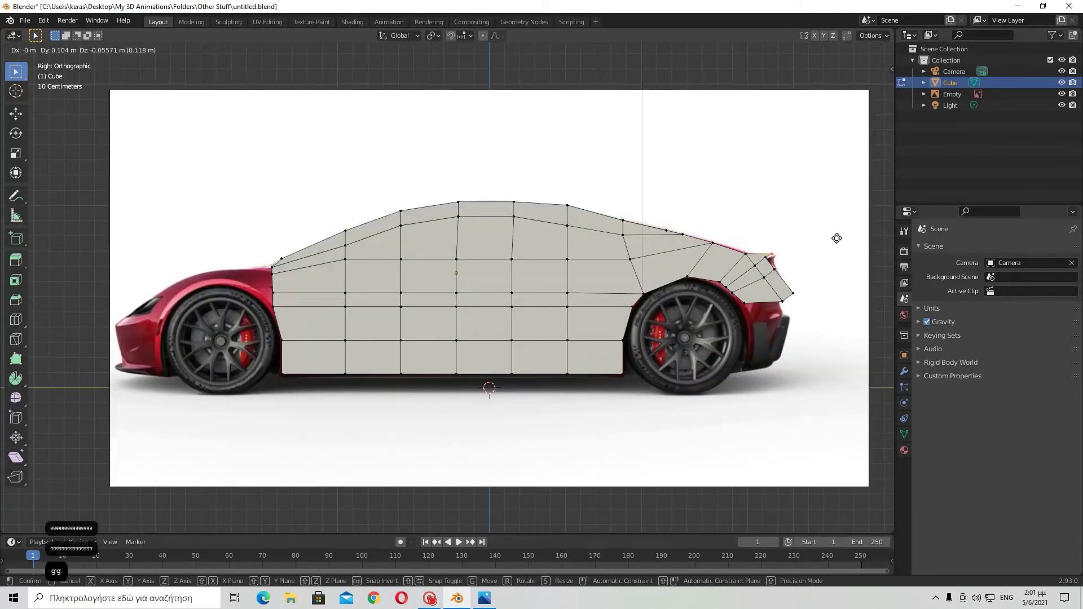
pyautogui.click(836, 238)
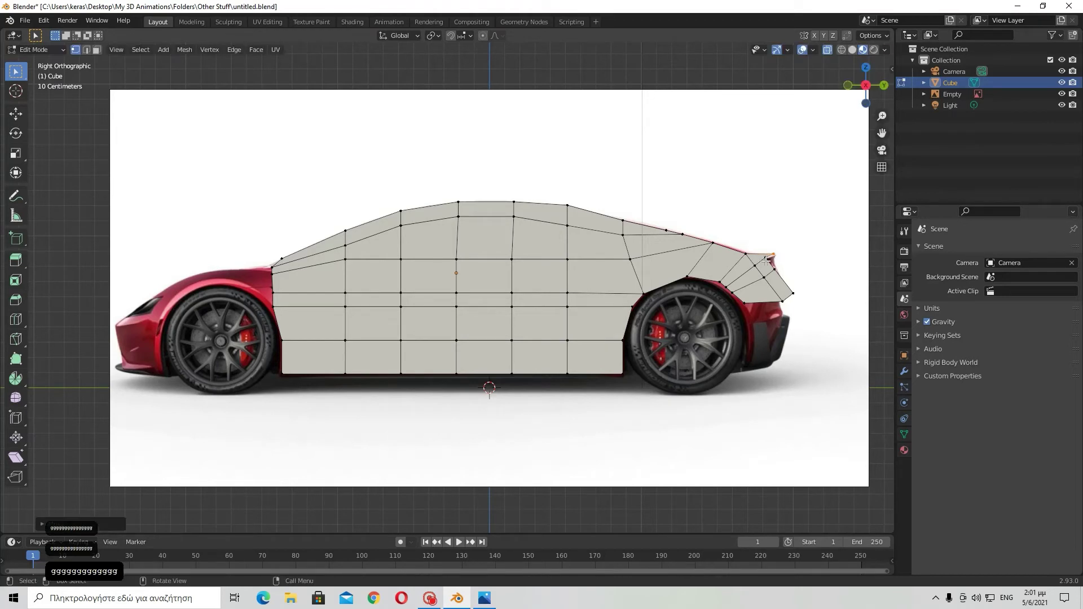
# Nudge the vertices just below the spoiler tip onto the reference outline, and move the extrusion's lower back vertices about 0.09 m forward and 0.09 m up
pyautogui.moveTo(765, 261); pyautogui.dragTo(767, 258)
pyautogui.press('g')
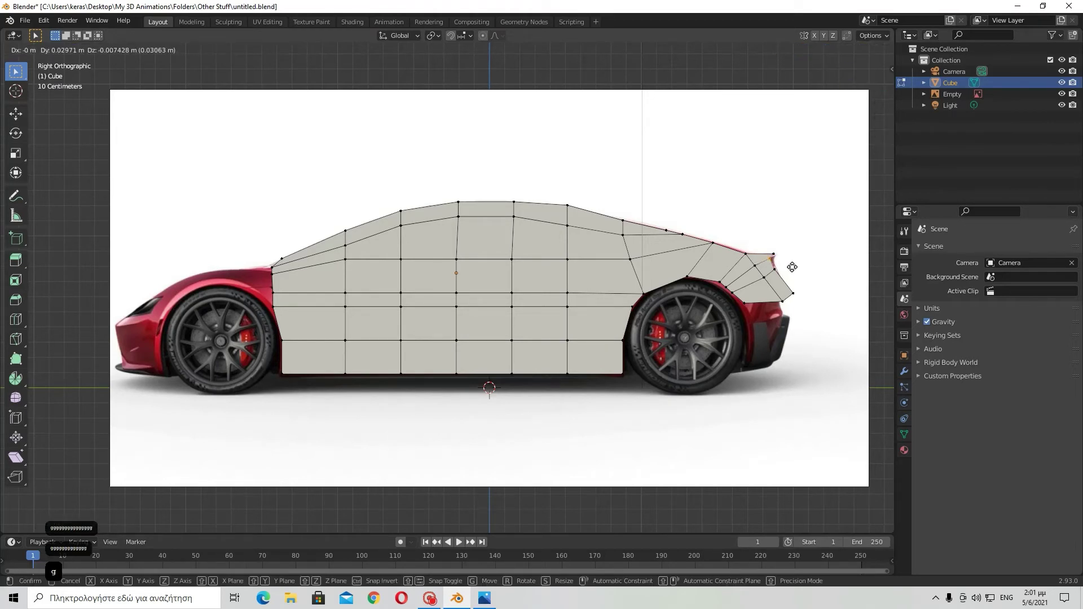
pyautogui.click(793, 266)
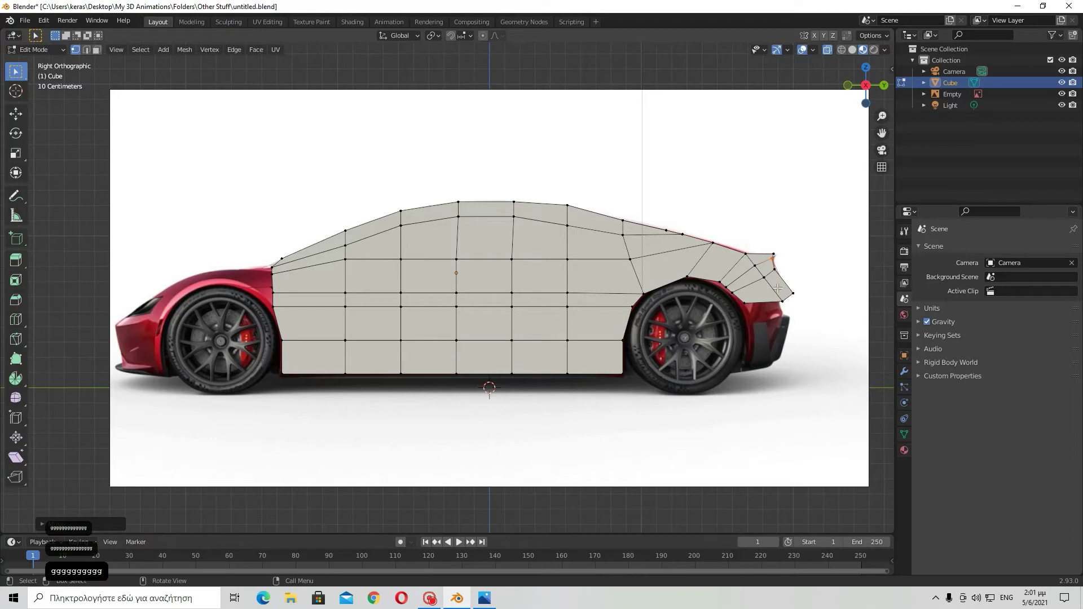
pyautogui.click(783, 300)
pyautogui.press('g')
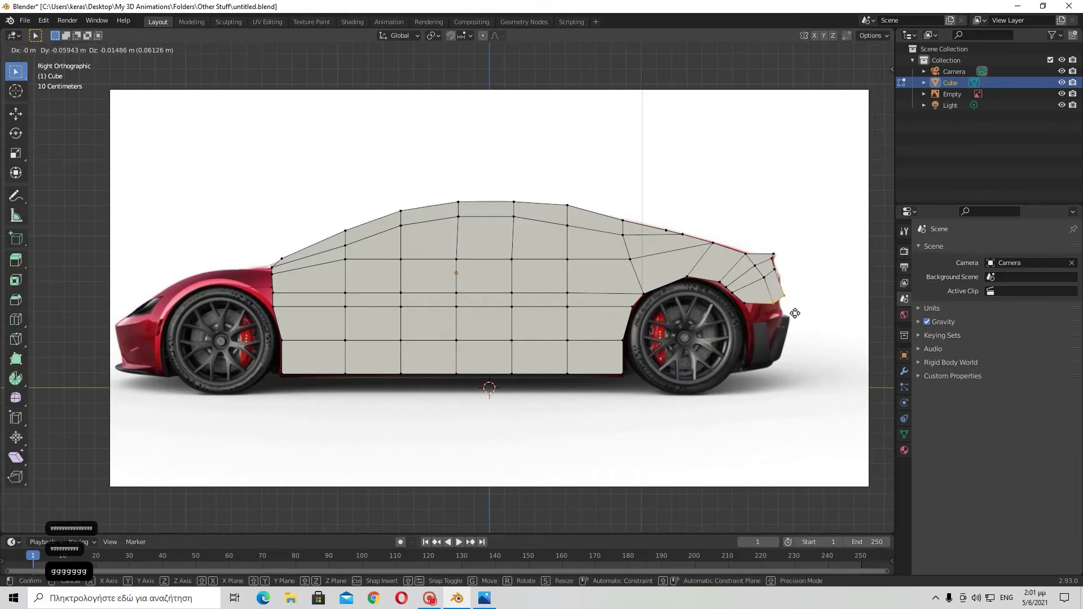
pyautogui.press('g')
pyautogui.press('g')
pyautogui.press('g')
pyautogui.press('g')
pyautogui.press('g')
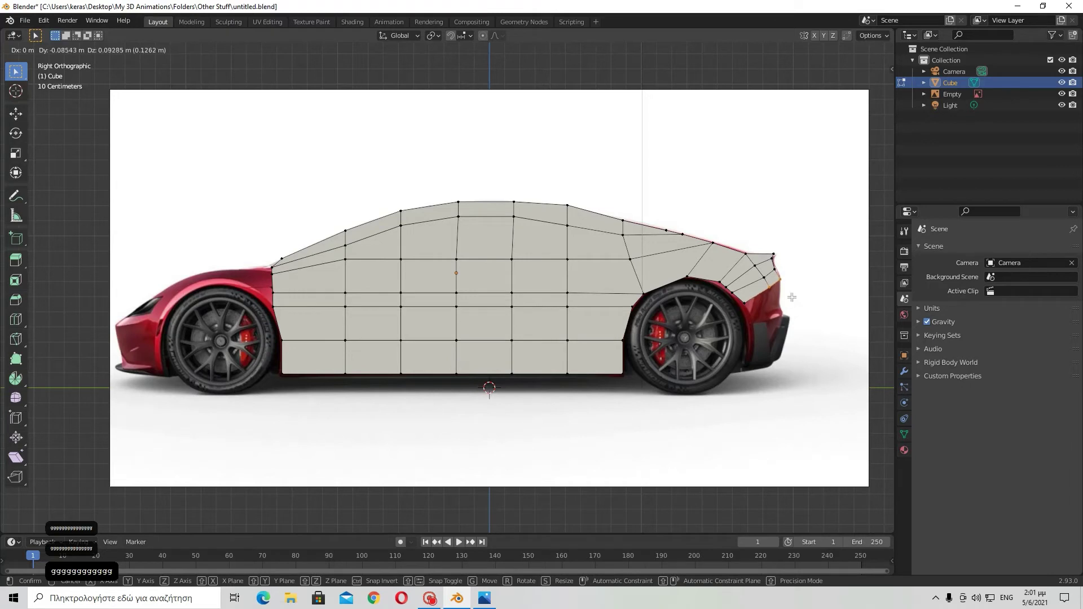
# Move the middle vertices of the extrusion's back edge slightly backward to follow the car's rear outline
pyautogui.click(779, 274)
pyautogui.press('g')
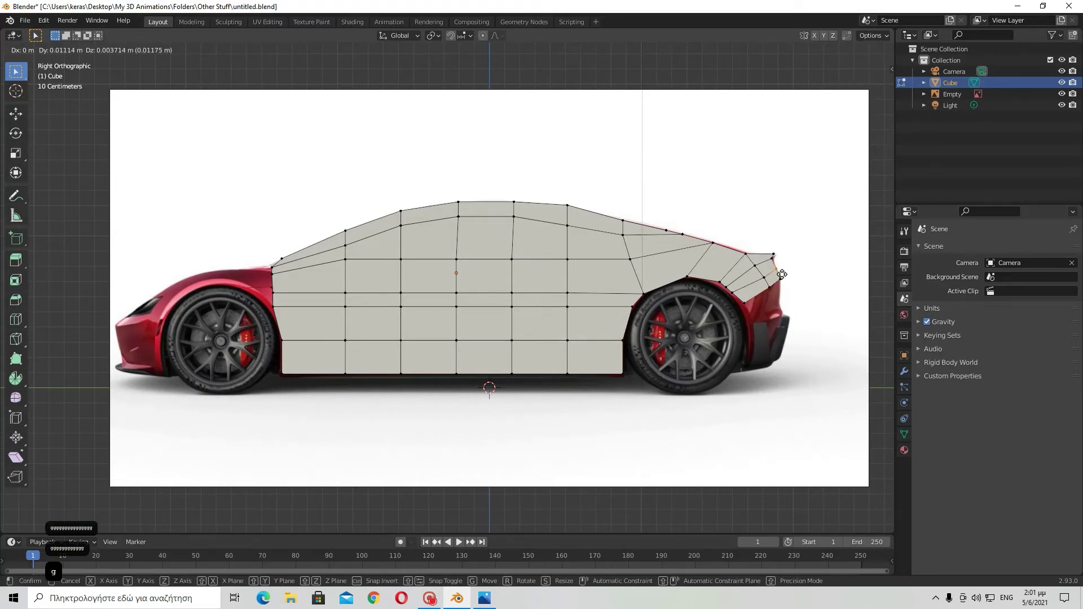
pyautogui.press('g')
pyautogui.click(786, 279)
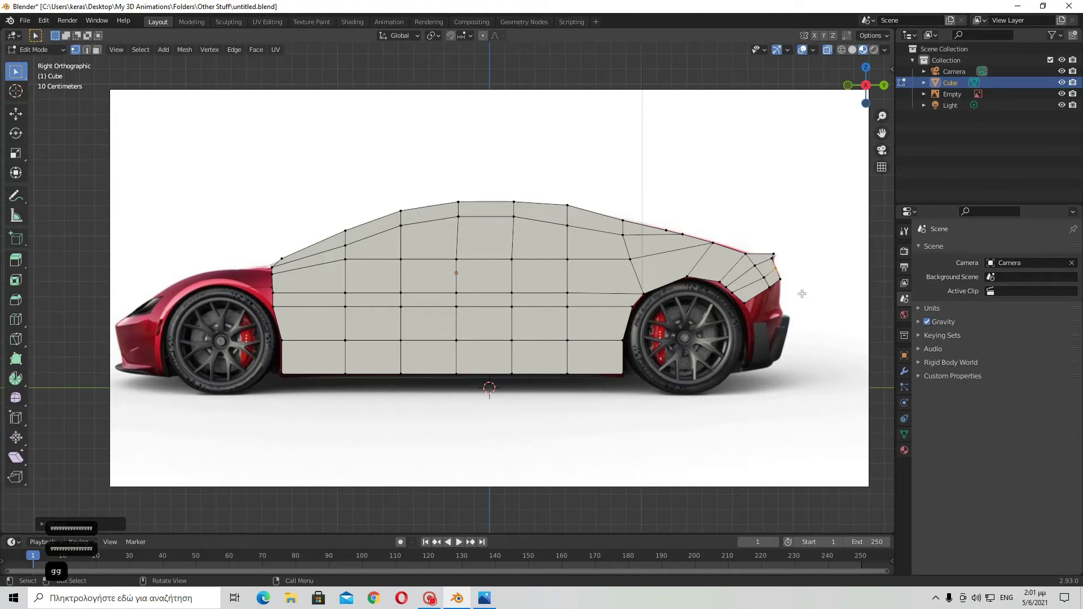
# In face select mode, select the narrow rearmost face on the underside of the rear extrusion, with X-ray off to pick it
pyautogui.moveTo(780, 289); pyautogui.dragTo(891, 299, button='middle')
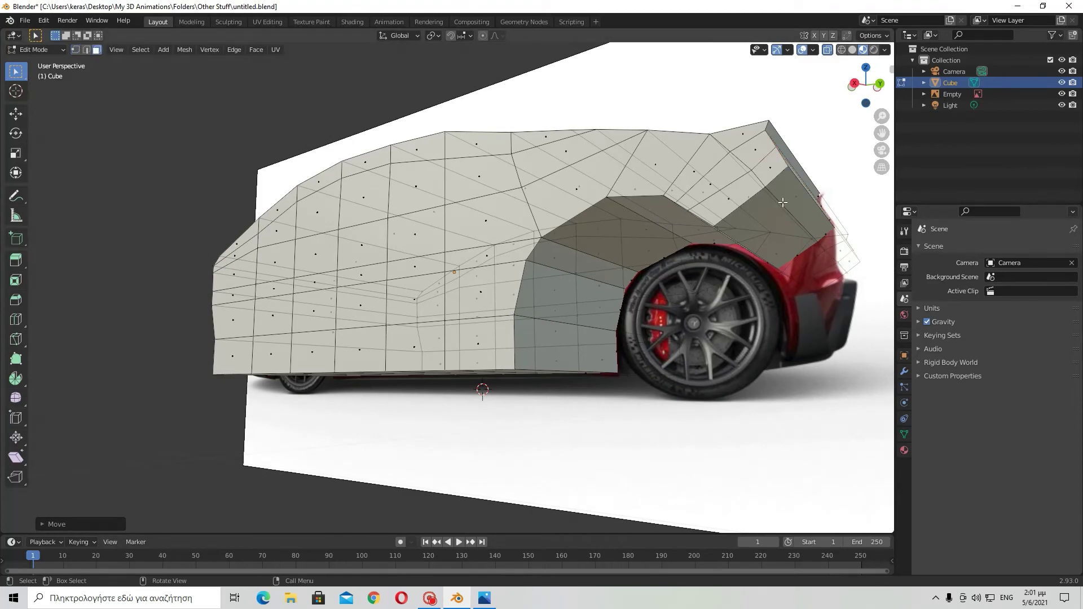
pyautogui.moveTo(784, 226); pyautogui.dragTo(812, 363, button='middle')
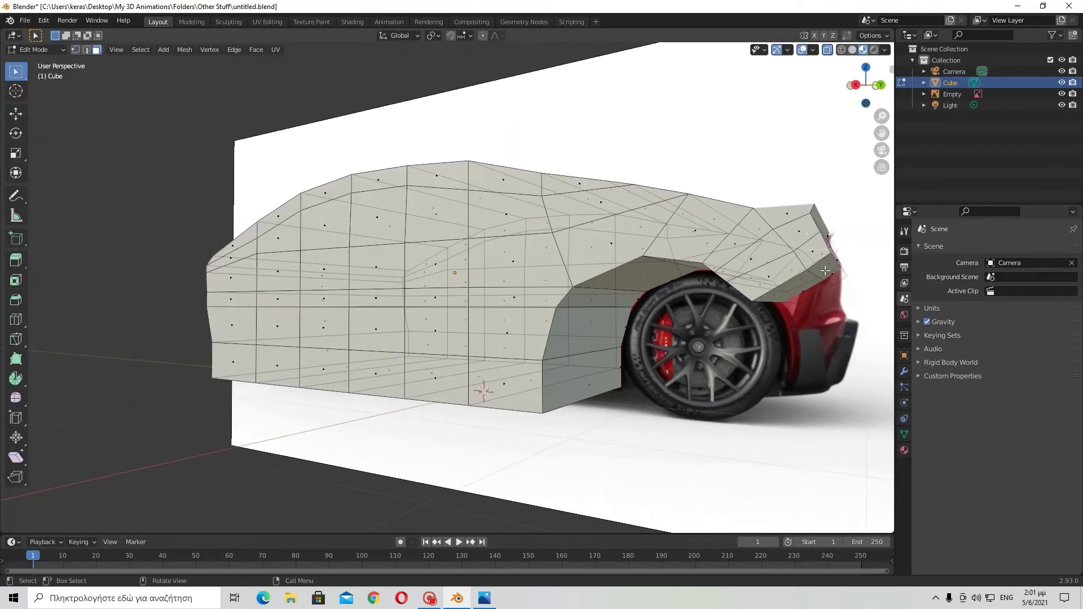
pyautogui.moveTo(829, 323); pyautogui.dragTo(738, 315, button='middle')
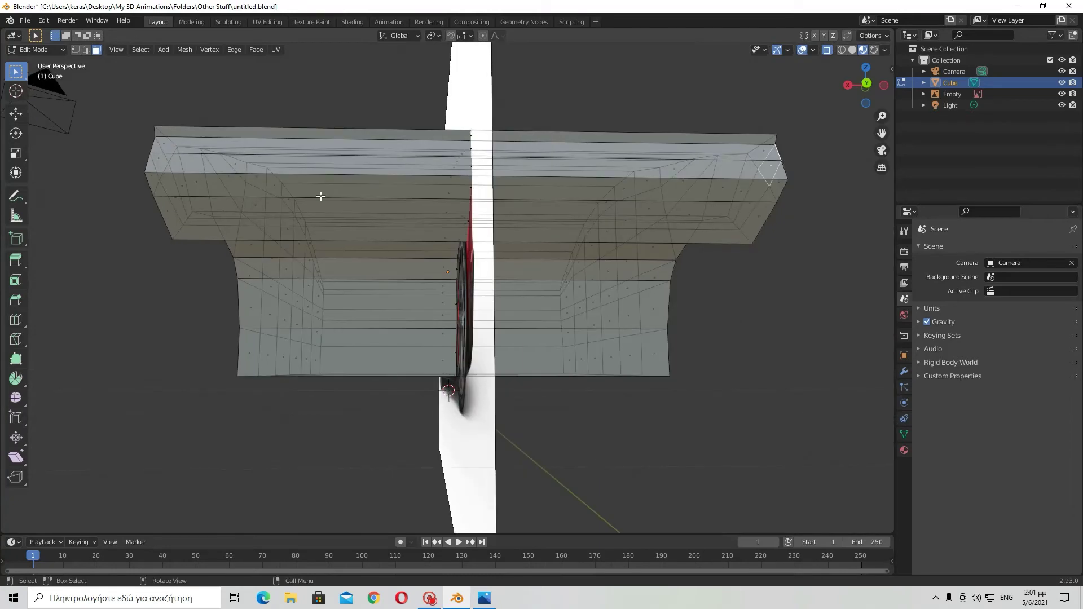
pyautogui.click(827, 50)
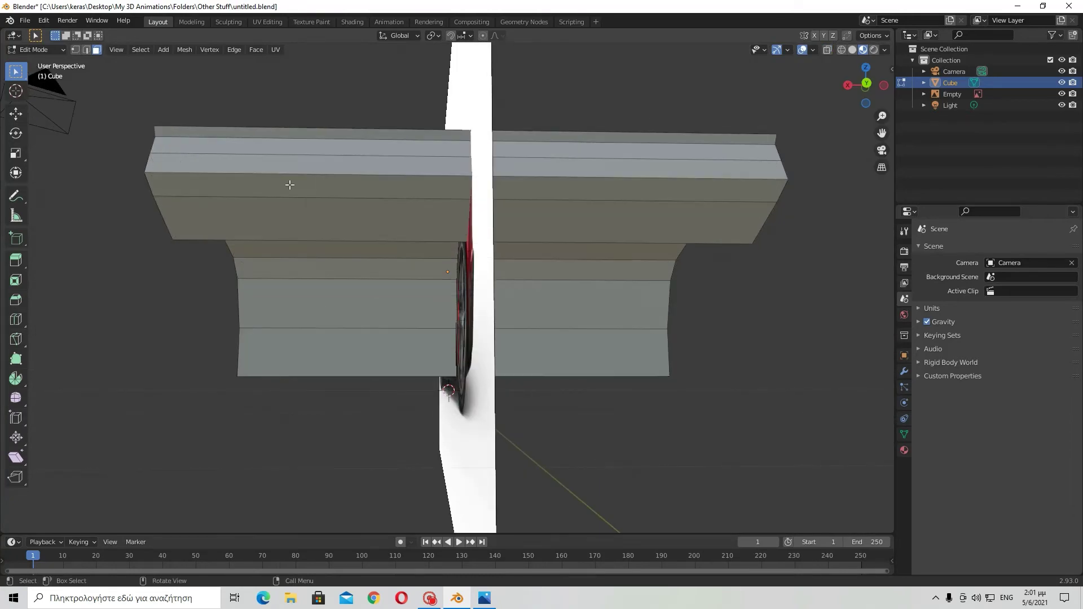
pyautogui.moveTo(290, 185); pyautogui.dragTo(803, 139, button='middle')
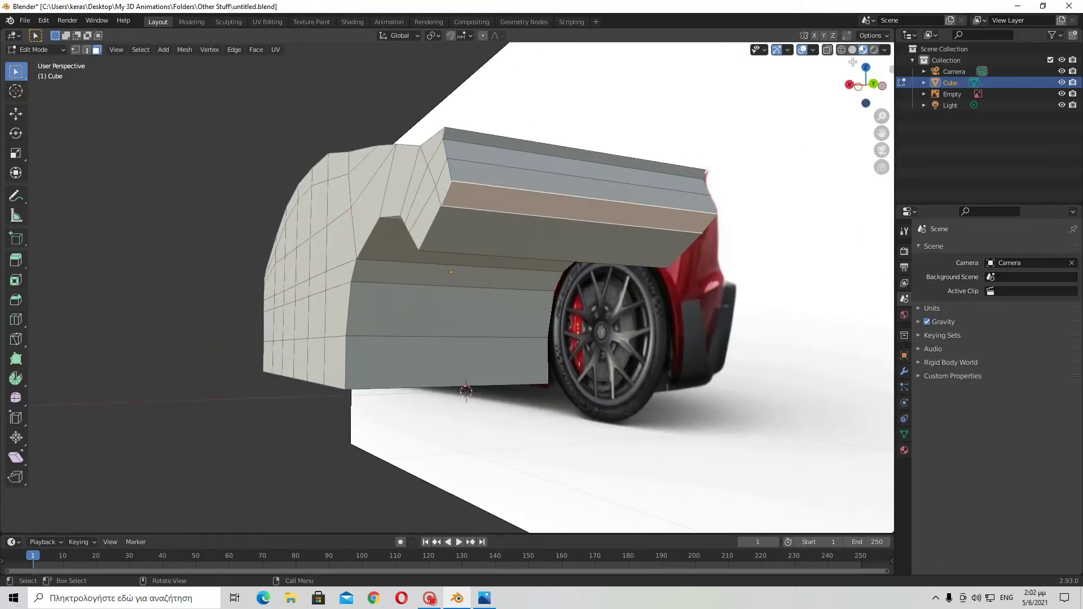
pyautogui.click(827, 50)
pyautogui.click(849, 85)
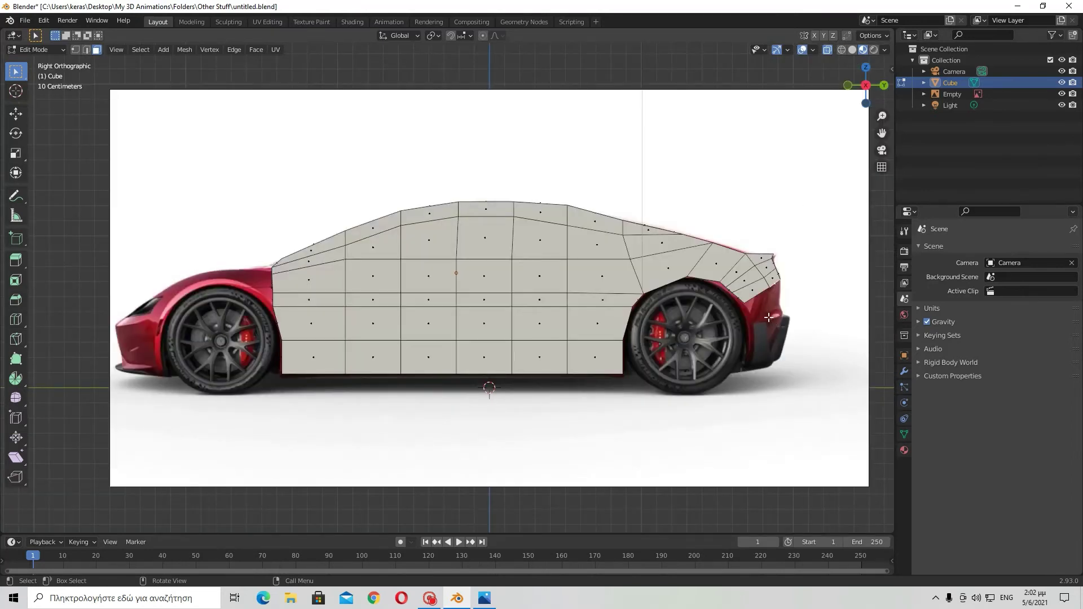
# Add the adjacent underside face to the selection and, in the right view with X-ray on, extrude both about 0.22 m downward along the normal
pyautogui.moveTo(768, 318); pyautogui.dragTo(723, 266, button='middle')
pyautogui.keyDown('shift'); pyautogui.click(805, 228); pyautogui.keyUp('shift')
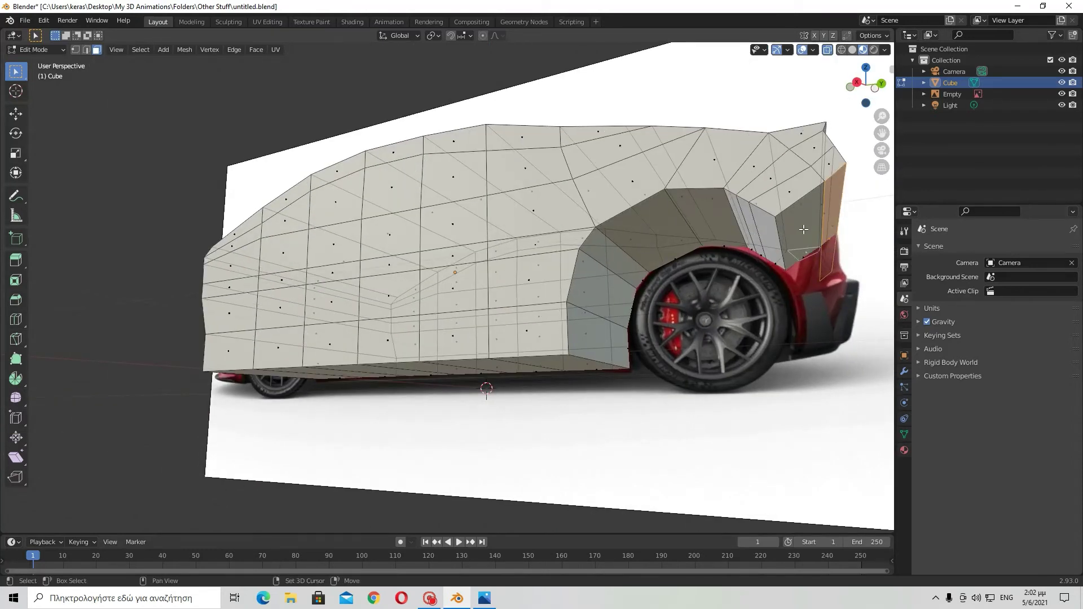
pyautogui.click(827, 50)
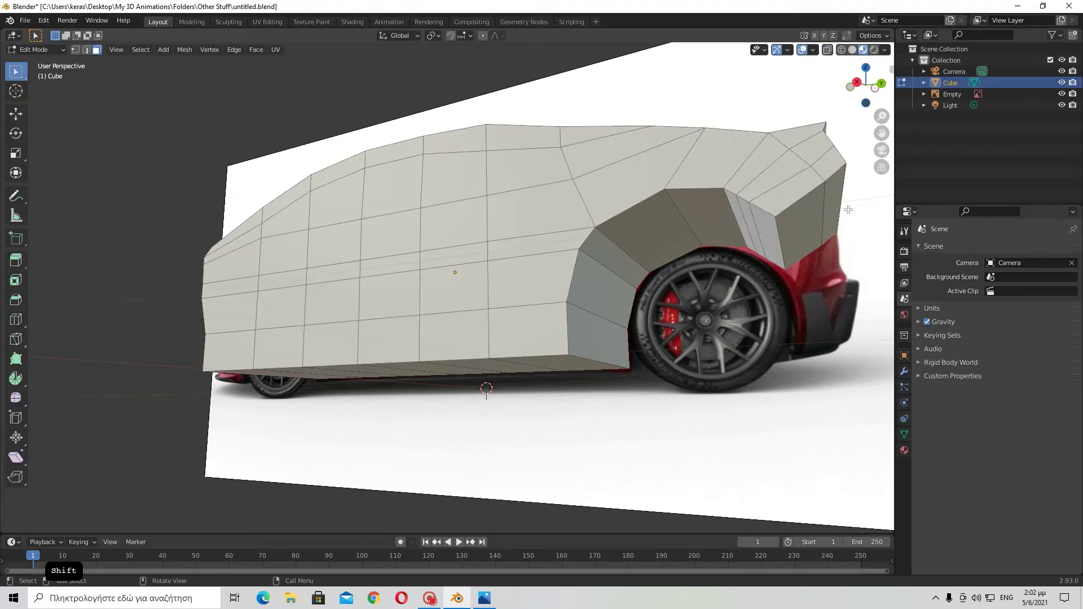
pyautogui.press('shift')
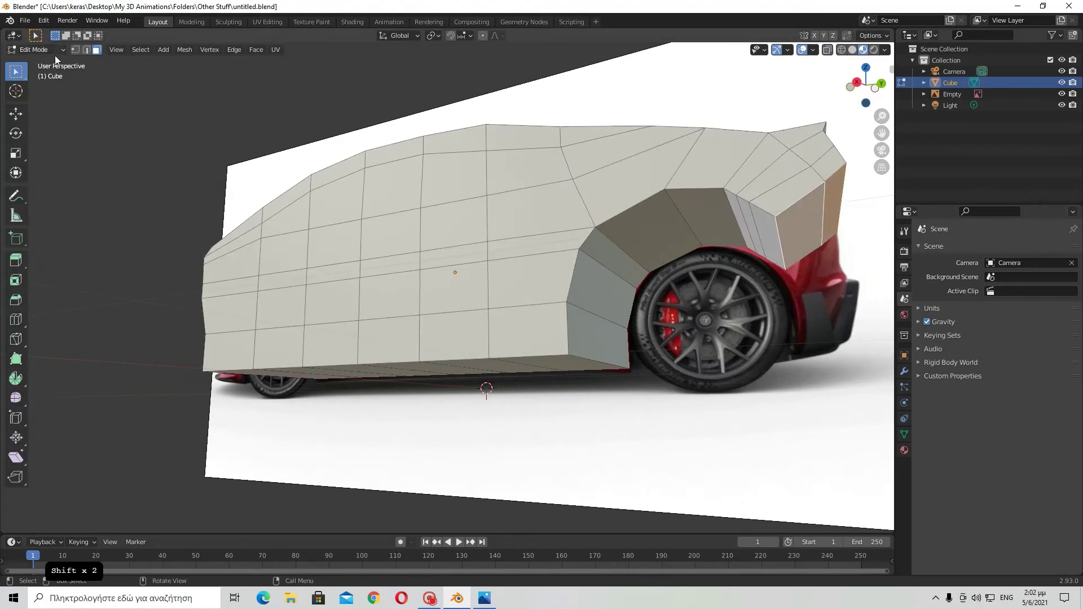
pyautogui.click(827, 51)
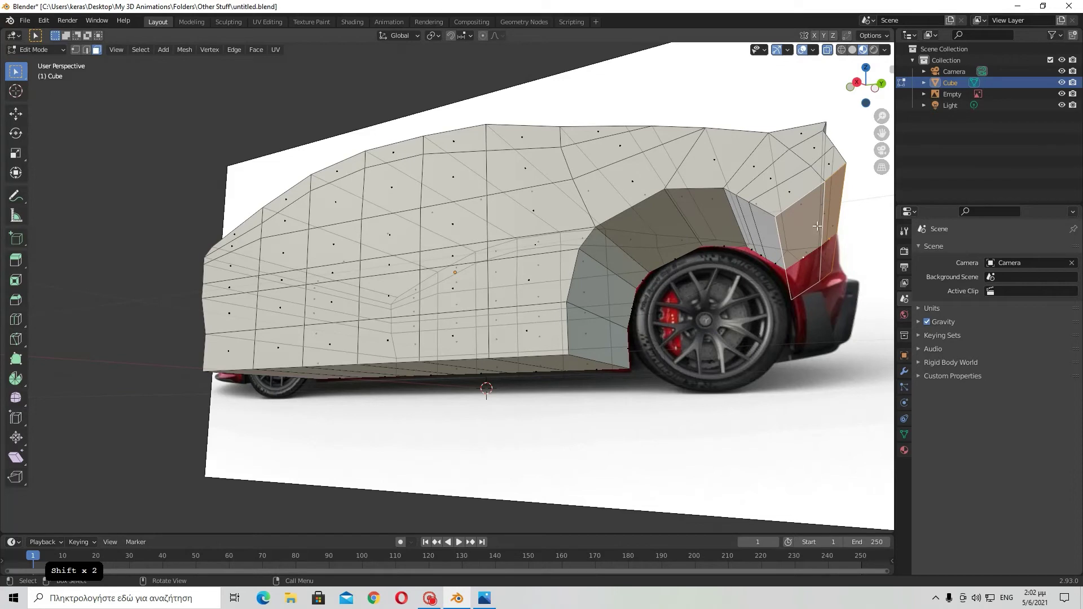
pyautogui.click(855, 82)
pyautogui.press('e')
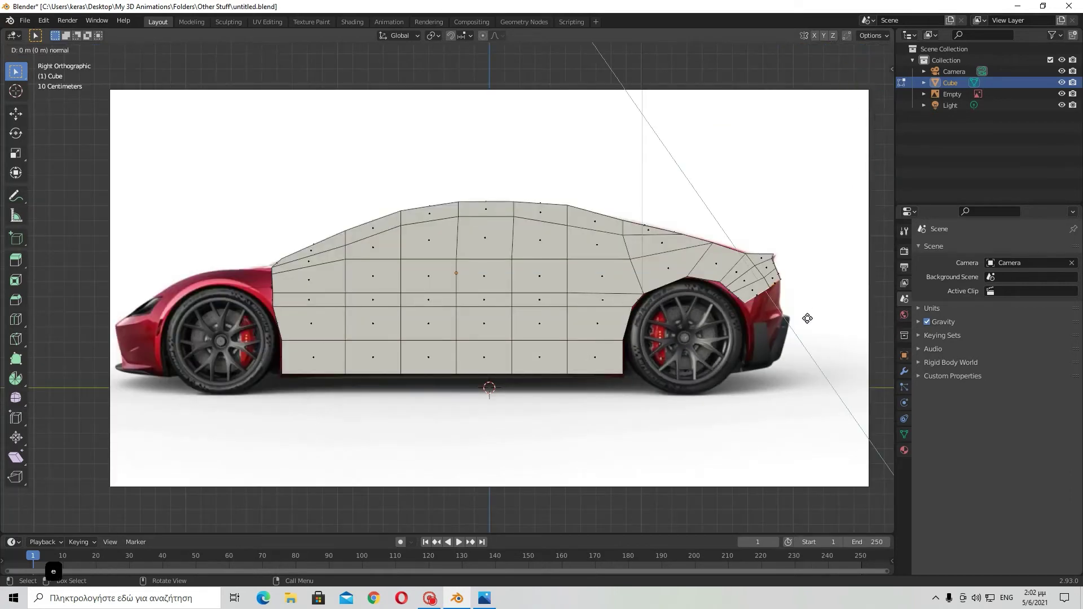
pyautogui.press('e')
pyautogui.press('e')
pyautogui.press('e')
pyautogui.press('e')
pyautogui.press('e')
pyautogui.press('e')
pyautogui.press('e')
pyautogui.press('e')
pyautogui.press('e')
pyautogui.press('e')
pyautogui.press('e')
pyautogui.press('e')
pyautogui.press('e')
pyautogui.press('e')
pyautogui.press('e')
pyautogui.press('e')
pyautogui.press('e')
pyautogui.press('e')
pyautogui.press('e')
pyautogui.press('e')
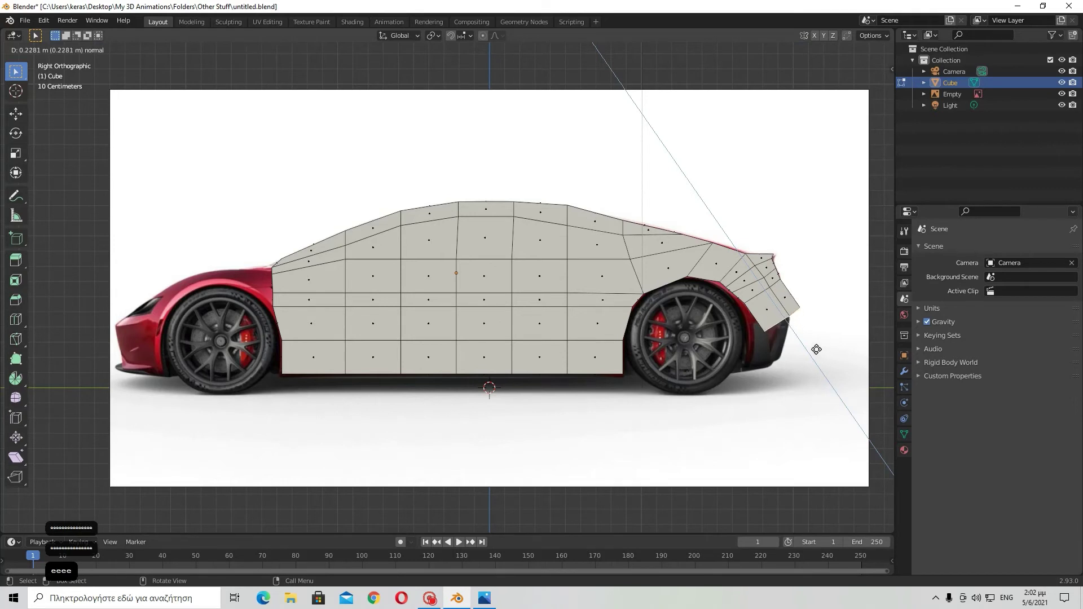
pyautogui.click(815, 346)
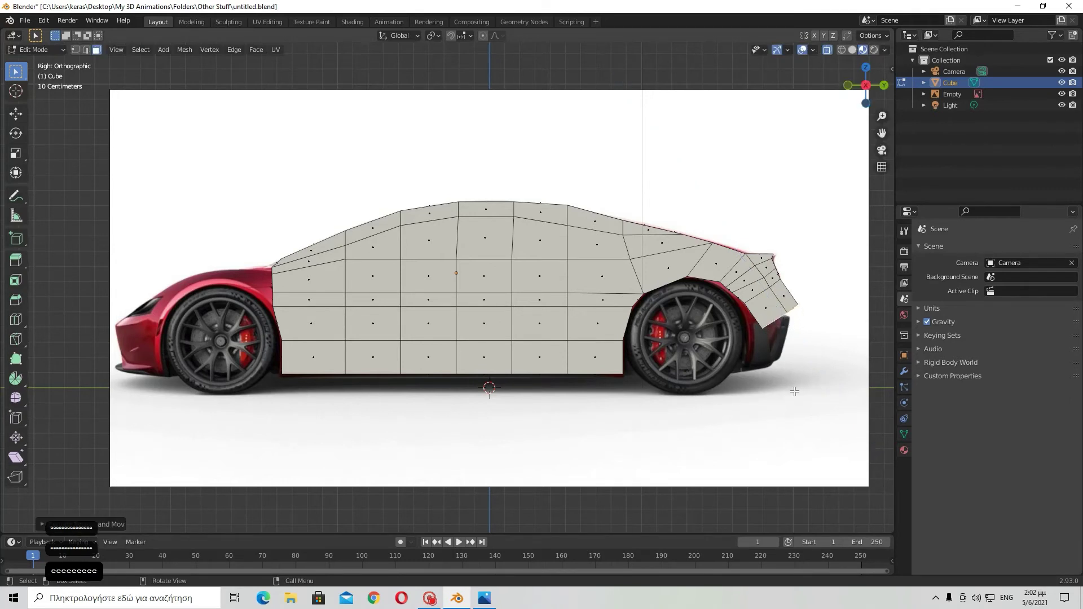
# Move the extruded end about 0.11 m forward and 0.03 m down, and shift its lower wheel-side vertices about 0.02 m backward and 0.015 m down
pyautogui.press('g')
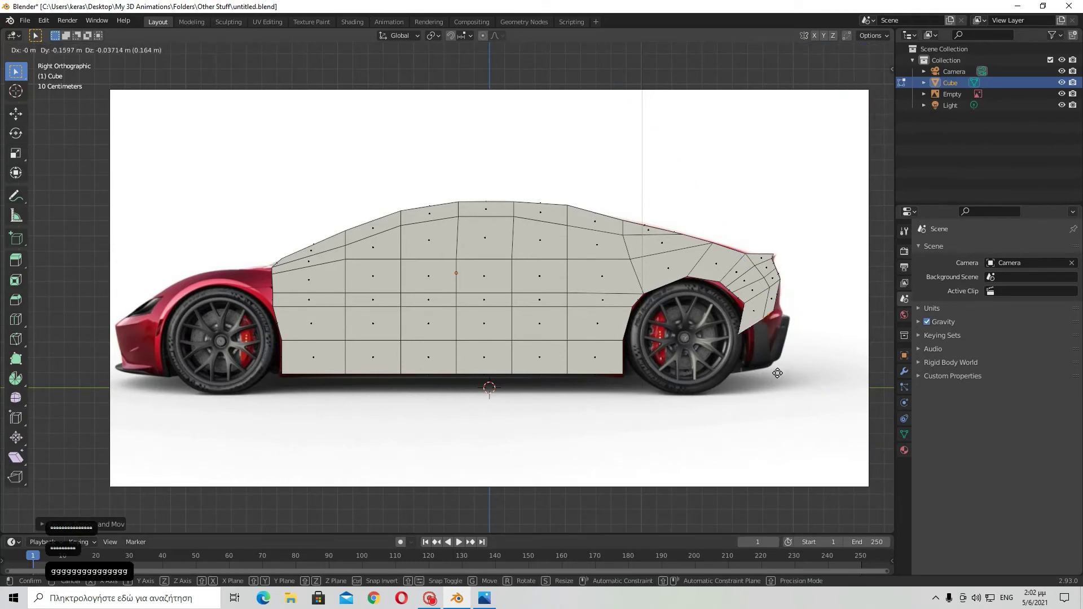
pyautogui.press('g')
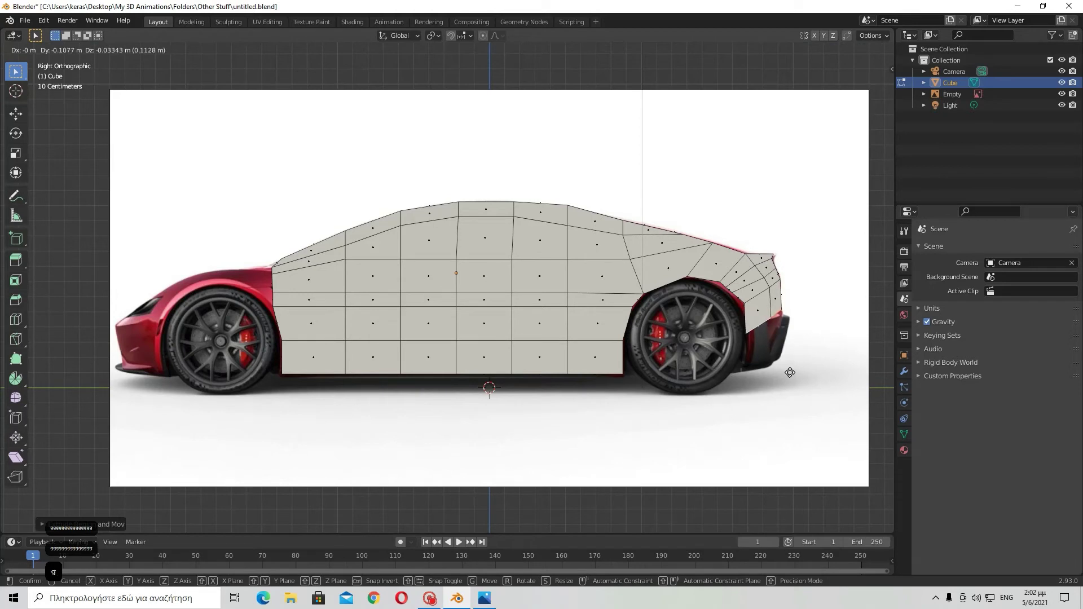
pyautogui.click(781, 370)
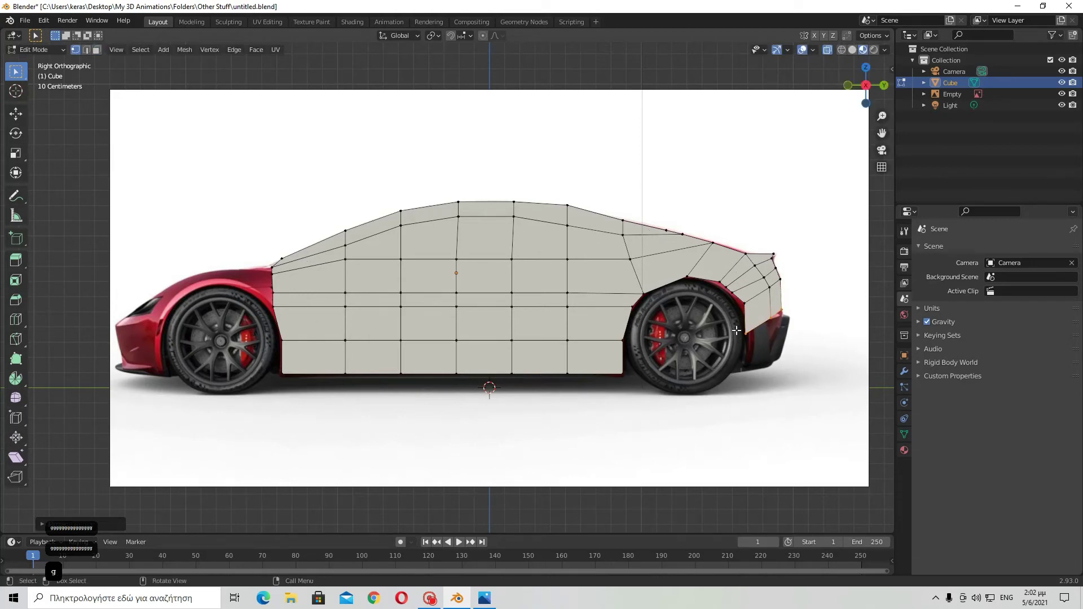
pyautogui.click(759, 344)
pyautogui.press('g')
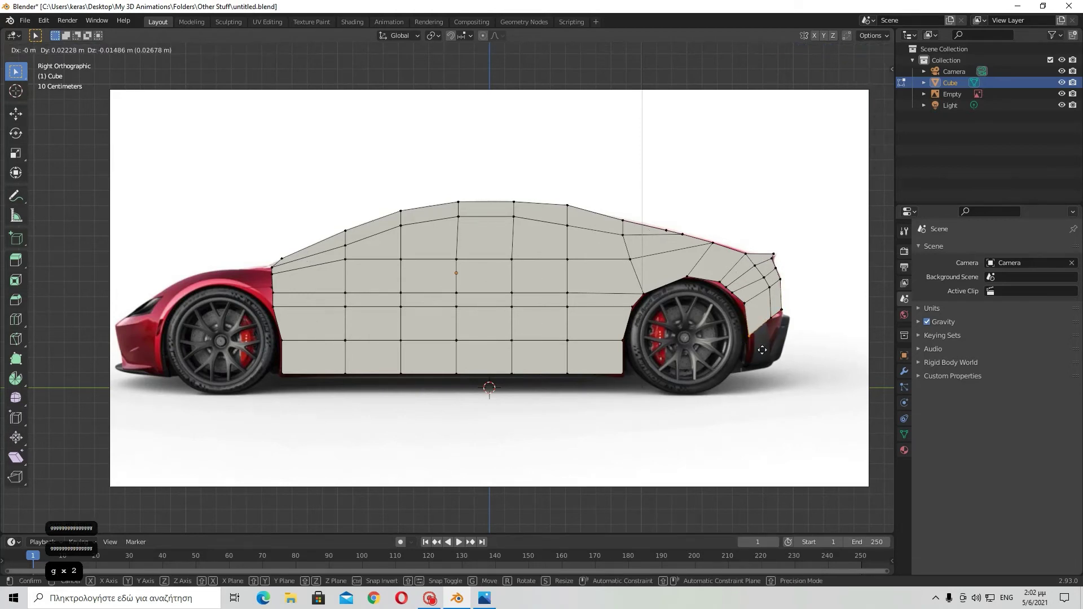
pyautogui.click(763, 348)
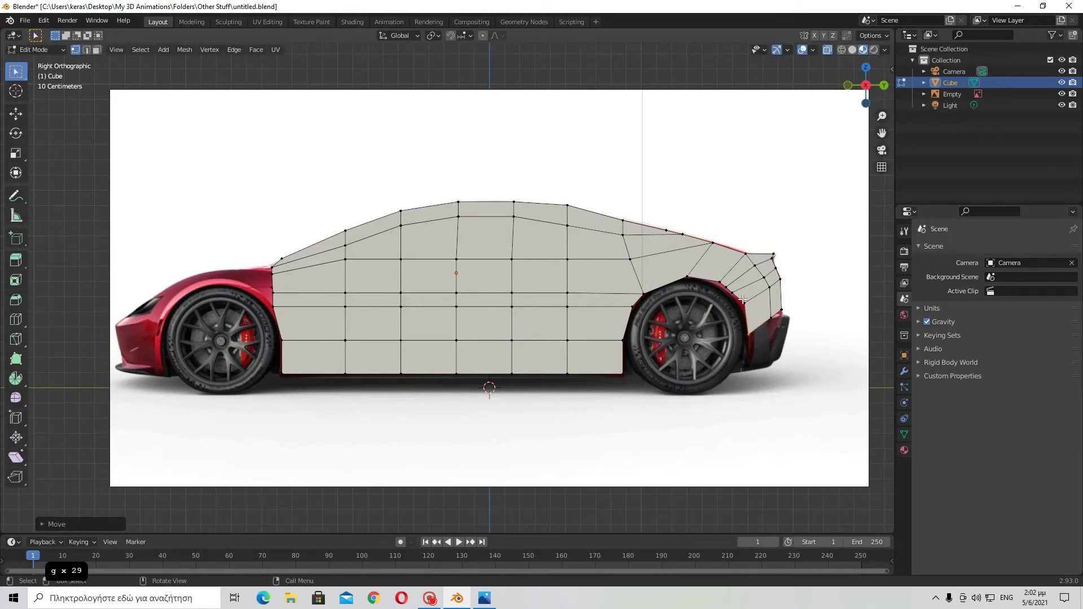
# Move the vertices along the back of the rear wheel arch one after another onto the arch's outline in the reference image
pyautogui.click(748, 304)
pyautogui.press('g')
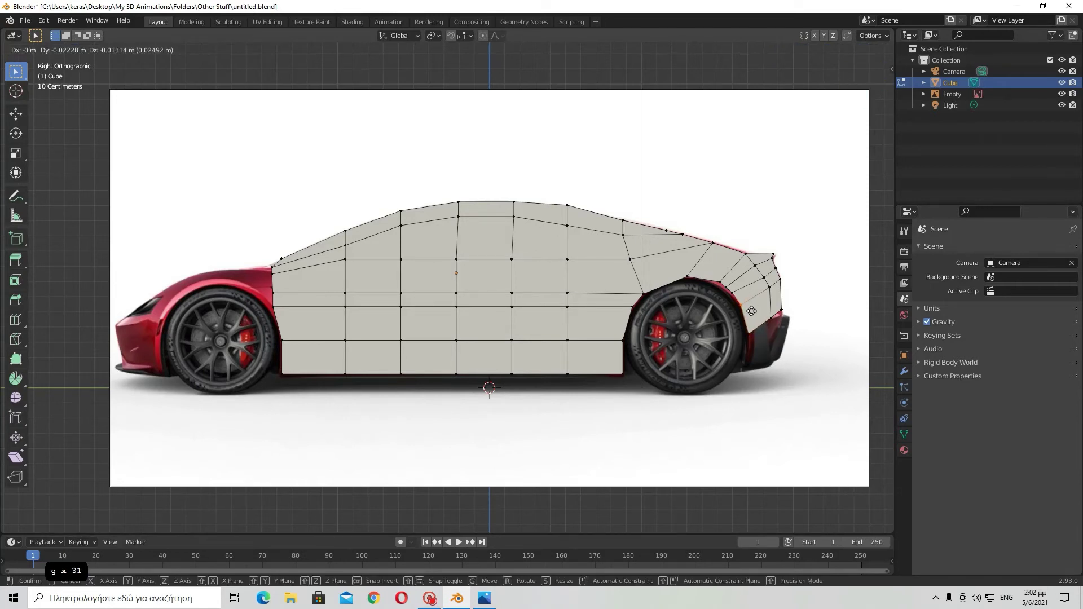
pyautogui.click(753, 310)
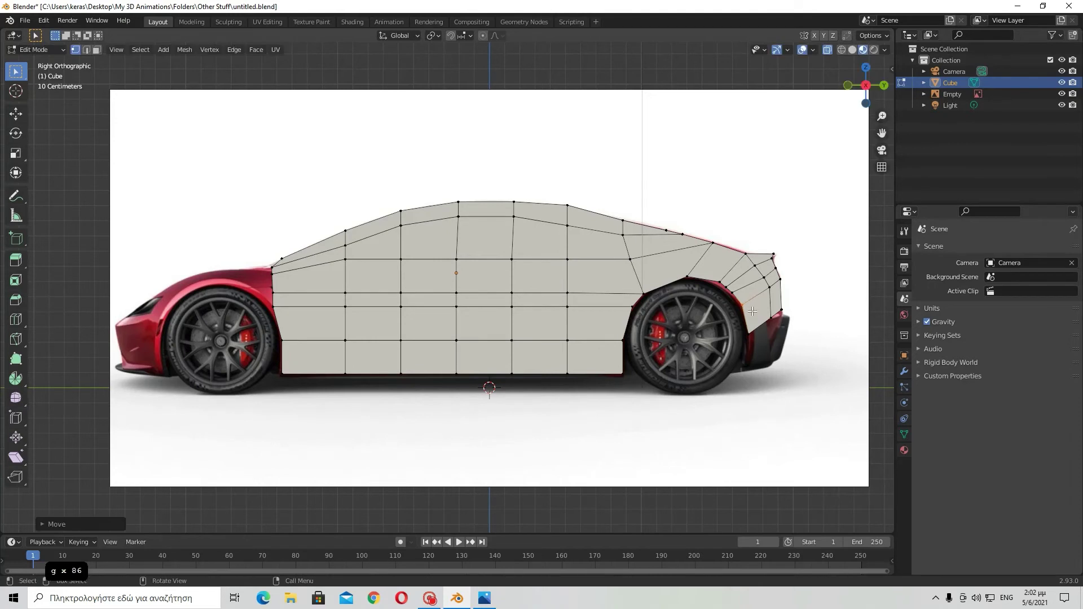
pyautogui.moveTo(727, 299); pyautogui.dragTo(738, 280)
pyautogui.press('g')
pyautogui.click(739, 281)
pyautogui.press('g')
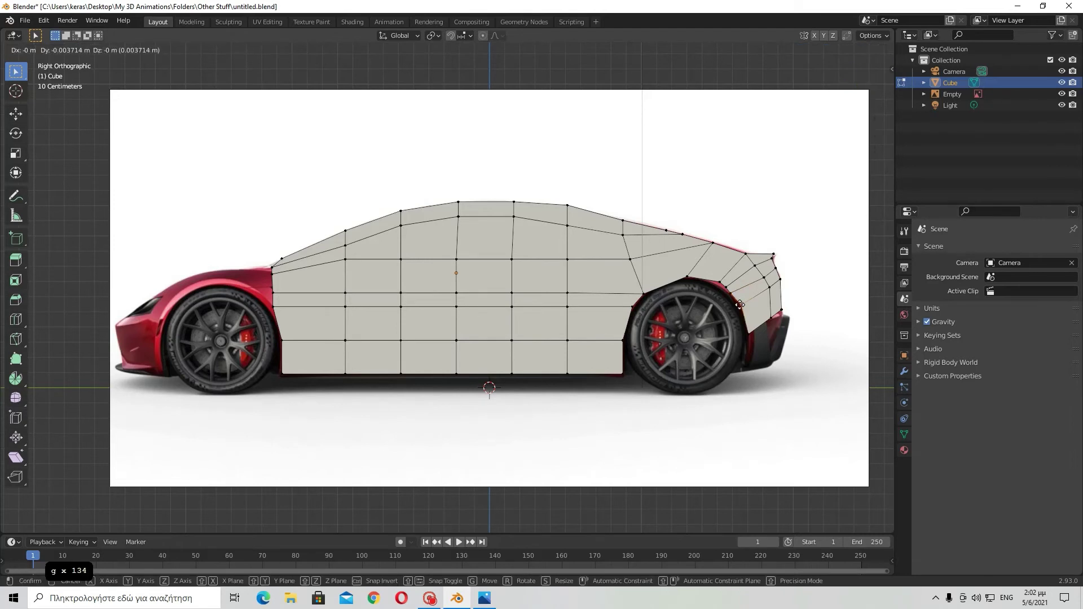
pyautogui.click(739, 305)
pyautogui.moveTo(714, 278); pyautogui.dragTo(729, 289)
pyautogui.press('g')
pyautogui.click(726, 289)
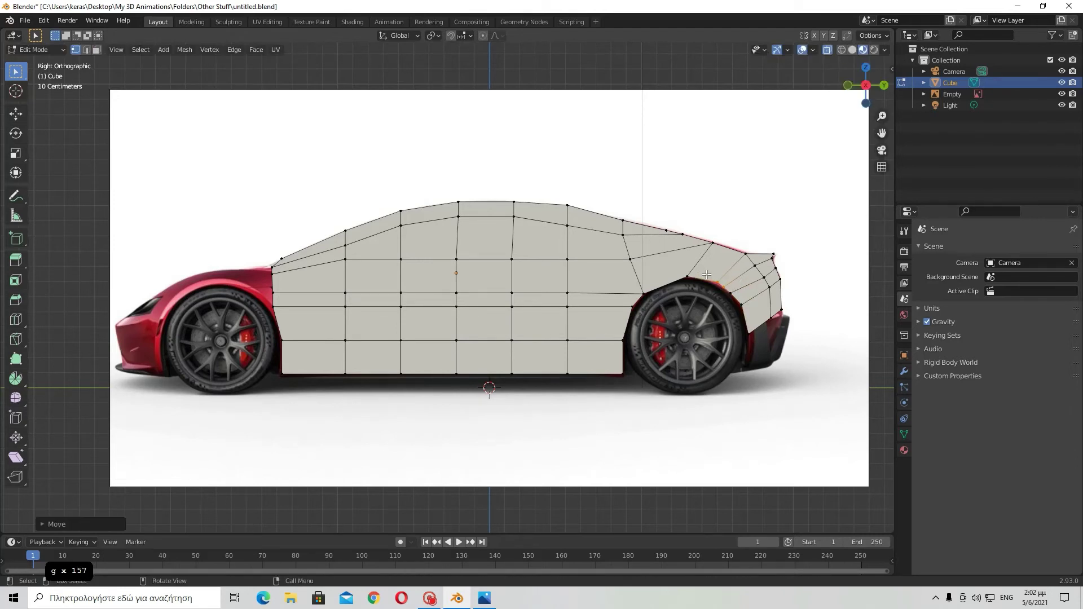
# Turn X-ray off, examine the rear extrusion and wheel arch from several angles, and return to the right view
pyautogui.moveTo(771, 324); pyautogui.dragTo(833, 86, button='middle')
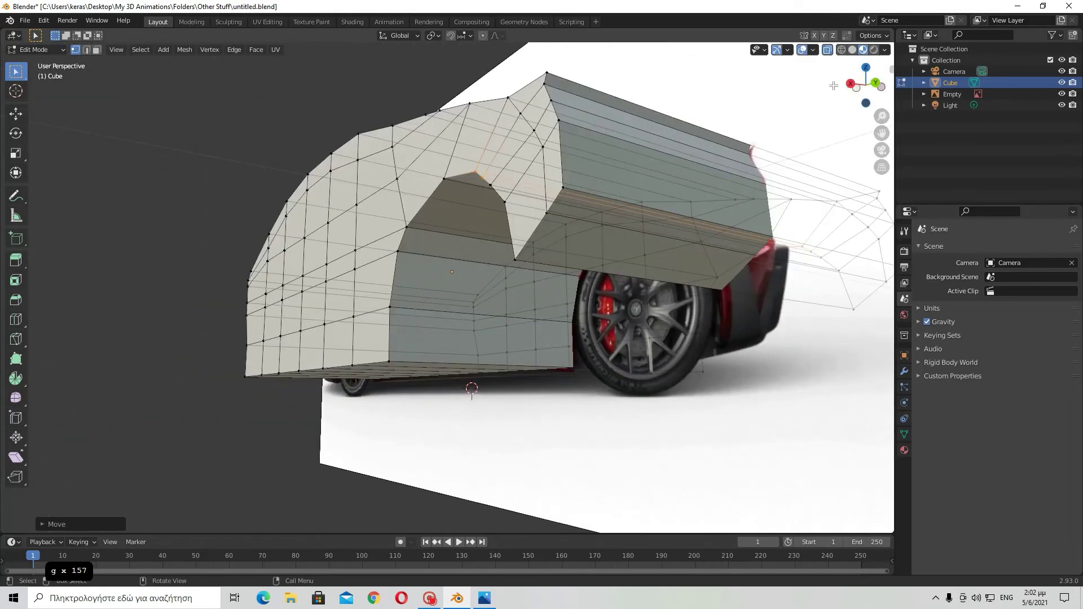
pyautogui.click(827, 50)
pyautogui.moveTo(684, 239); pyautogui.dragTo(781, 282, button='middle')
pyautogui.scroll(-4, 734, 316)
pyautogui.moveTo(698, 346); pyautogui.dragTo(626, 356, button='middle')
pyautogui.scroll(3, 601, 367)
pyautogui.moveTo(576, 386); pyautogui.dragTo(702, 350, button='middle')
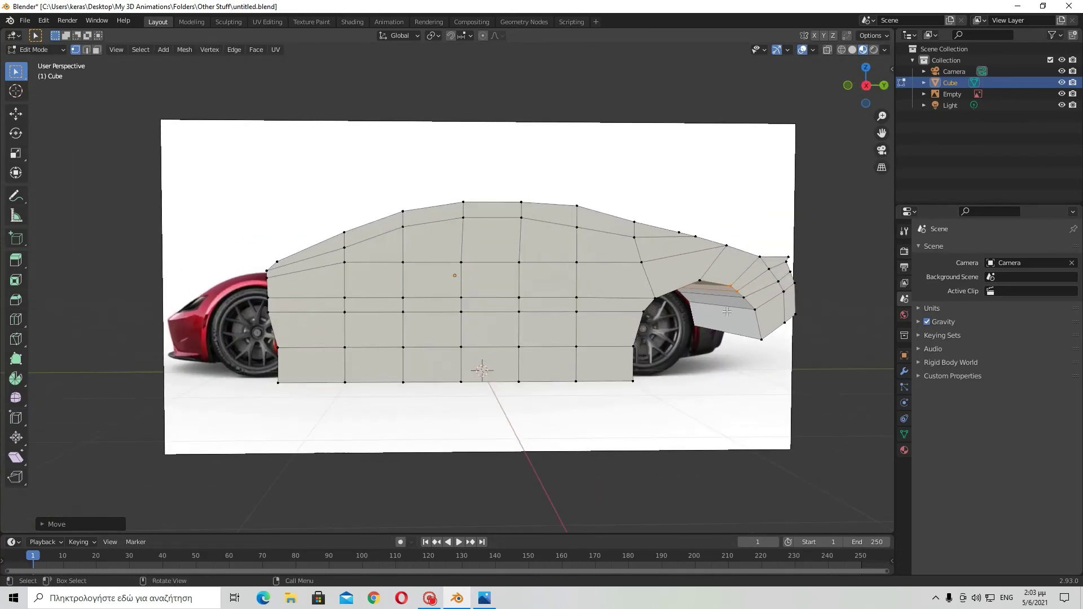
pyautogui.click(867, 85)
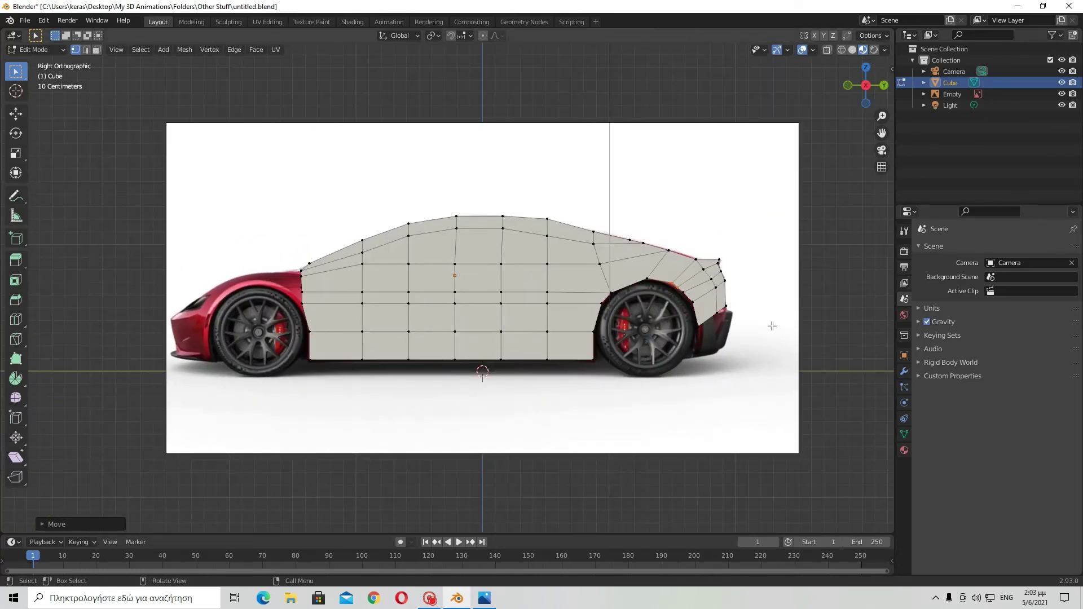
# In face select mode, extrude the underside face behind the rear wheel downward along its normal, and activate the Move tool
pyautogui.moveTo(759, 326); pyautogui.dragTo(671, 235, button='middle')
pyautogui.click(97, 49)
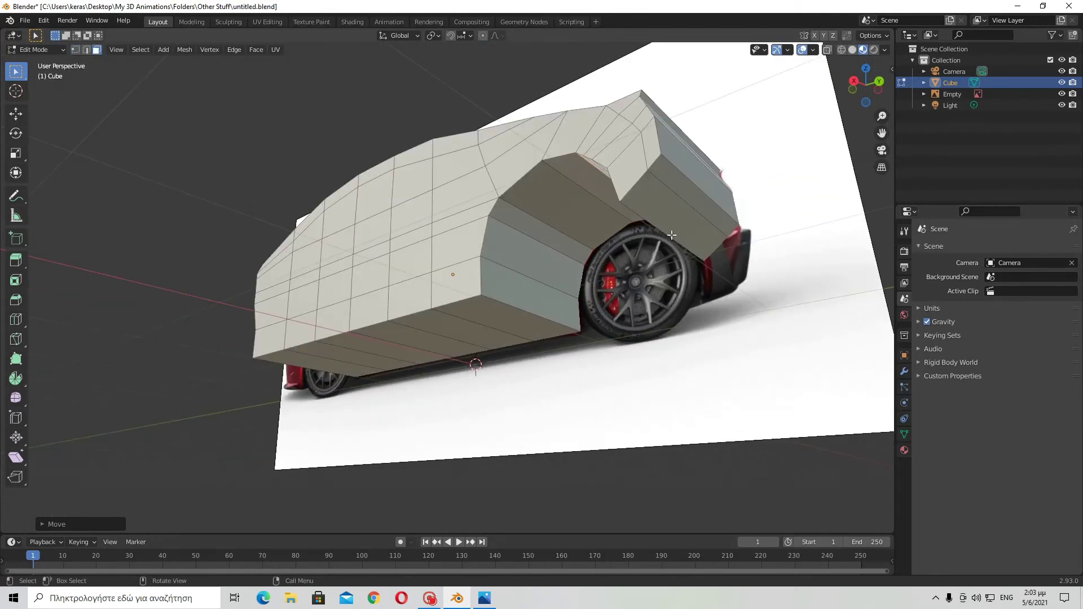
pyautogui.click(673, 216)
pyautogui.keyDown('shift'); pyautogui.click(691, 195); pyautogui.keyUp('shift')
pyautogui.moveTo(735, 294); pyautogui.dragTo(748, 306, button='middle')
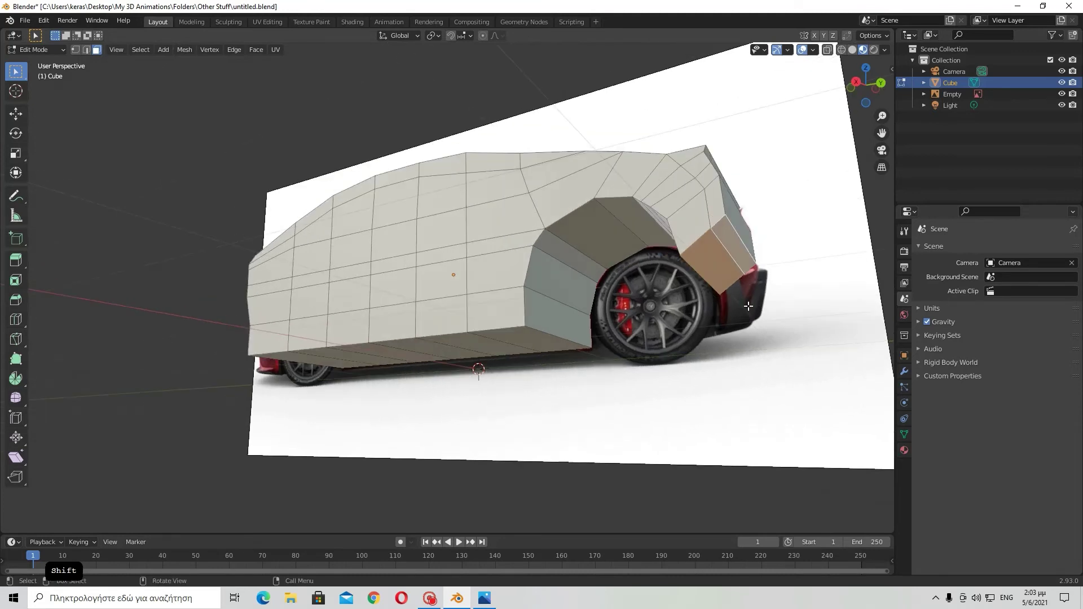
pyautogui.keyDown('shift'); pyautogui.click(717, 275); pyautogui.keyUp('shift')
pyautogui.press('e')
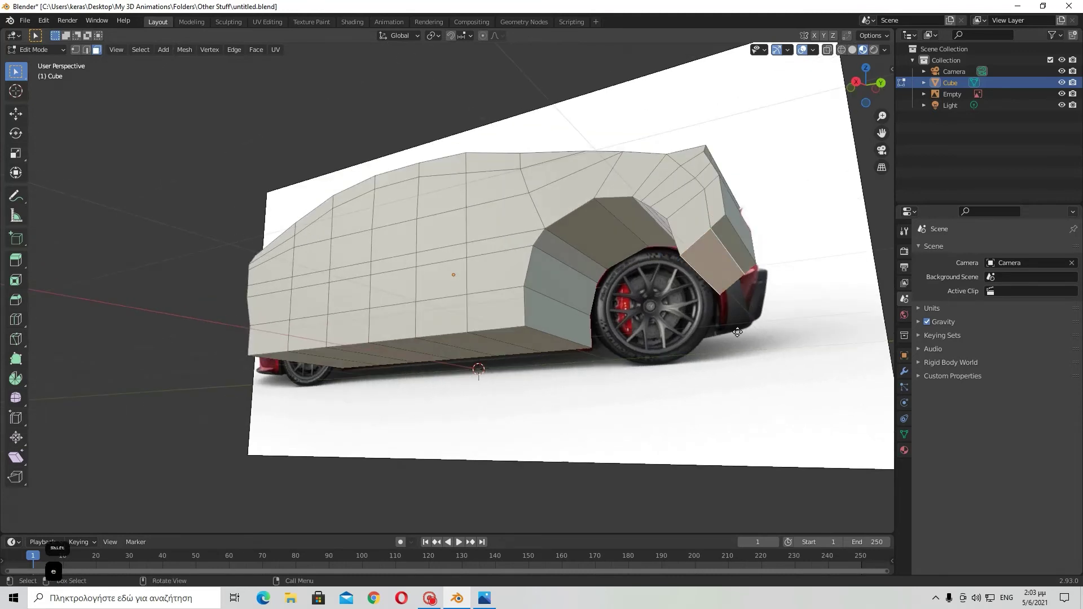
pyautogui.click(760, 356)
pyautogui.click(13, 115)
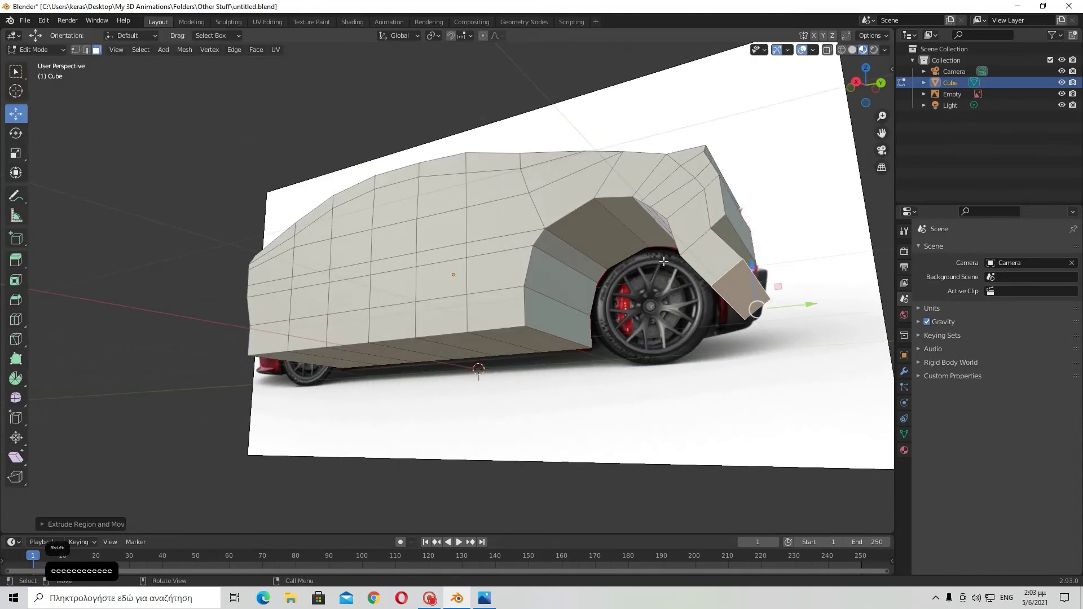
# Move the extruded end face behind the rear wheel slightly forward and rotate it to follow the bottom line of the bumper
pyautogui.moveTo(811, 305); pyautogui.dragTo(793, 310)
pyautogui.moveTo(794, 310); pyautogui.dragTo(835, 335, button='middle')
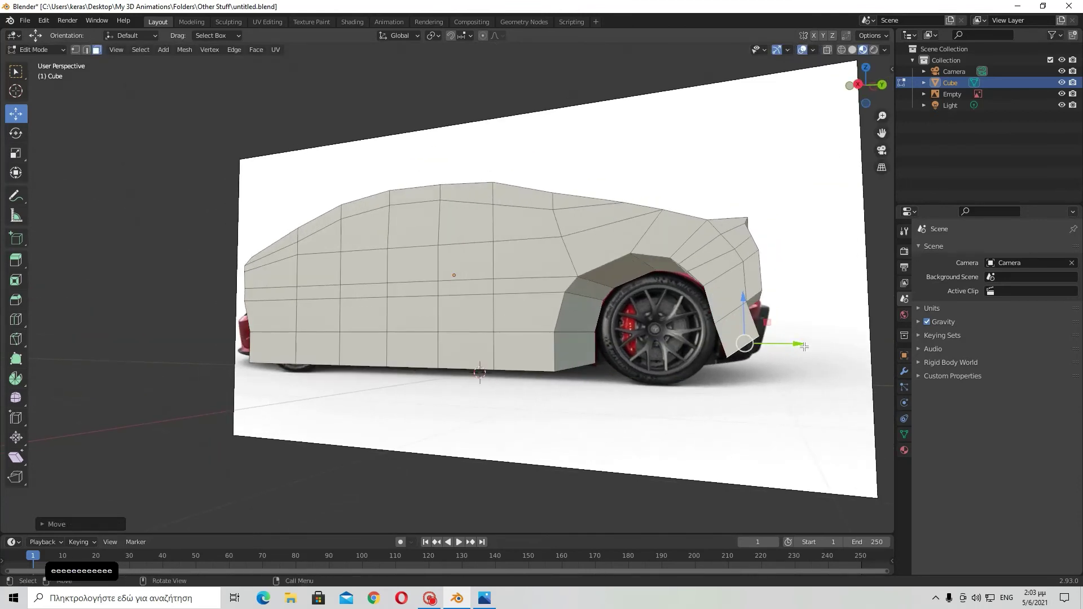
pyautogui.click(16, 133)
pyautogui.moveTo(762, 309)
pyautogui.mouseDown()
pyautogui.moveTo(773, 320)
pyautogui.moveTo(740, 321)
pyautogui.moveTo(773, 326)
pyautogui.mouseUp()
pyautogui.click(16, 113)
pyautogui.click(16, 133)
pyautogui.moveTo(817, 325); pyautogui.dragTo(527, 325, button='middle')
pyautogui.moveTo(572, 352); pyautogui.dragTo(686, 343, button='middle')
# Try to extrude the rear-facing face below the tail ledge outward along its normal, and undo it
pyautogui.press('e')
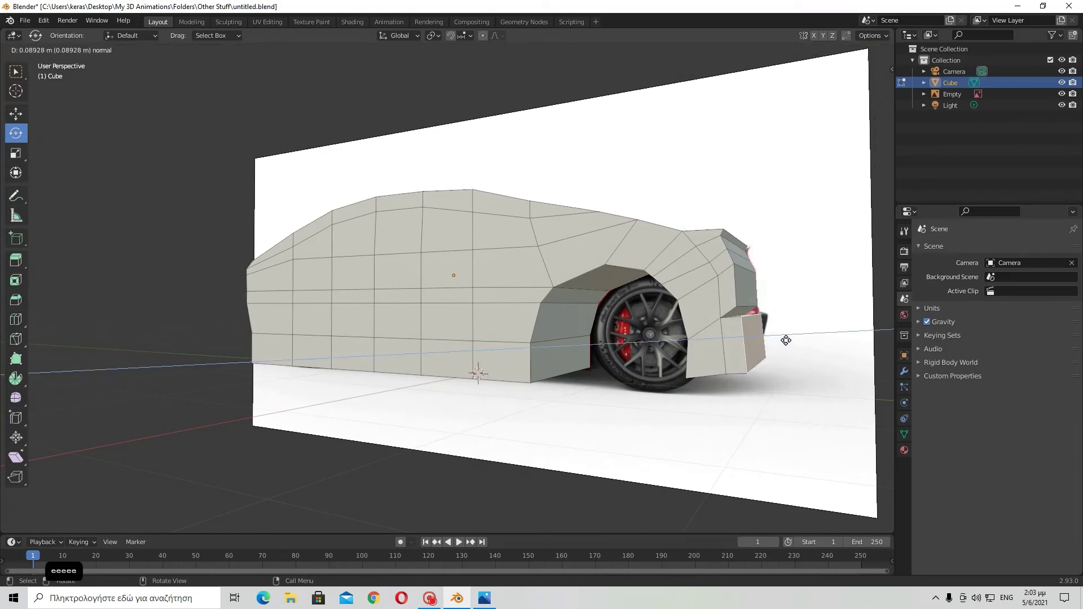
pyautogui.click(770, 335)
pyautogui.hotkey('ctrl', 'z')
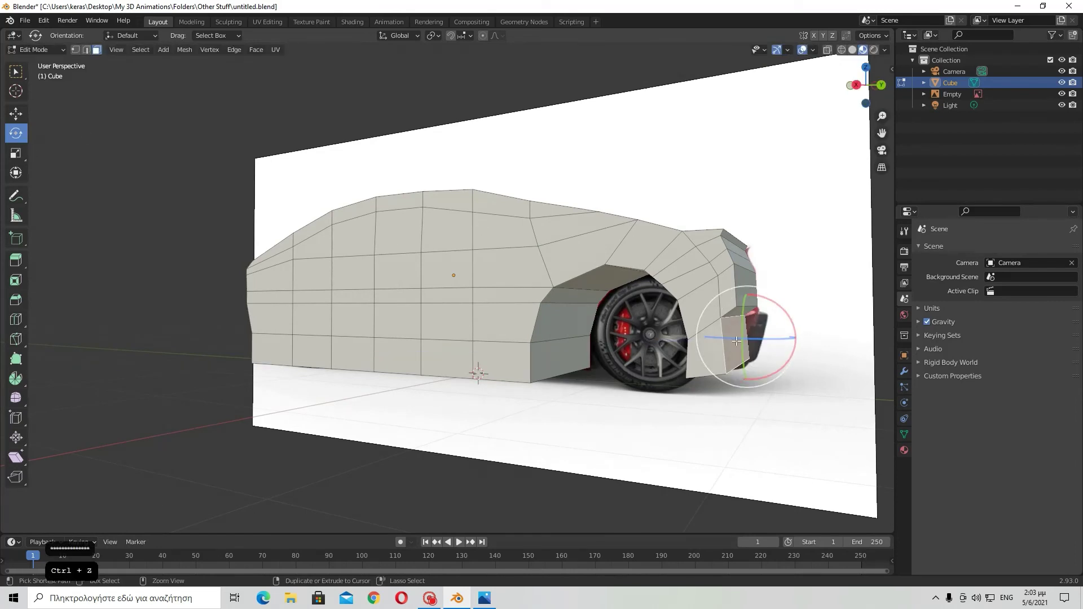
# Extrude the rear-facing face below the tail ledge backward, and switch to vertex select mode in the right view
pyautogui.keyDown('shift'); pyautogui.click(738, 312); pyautogui.keyUp('shift')
pyautogui.press('e')
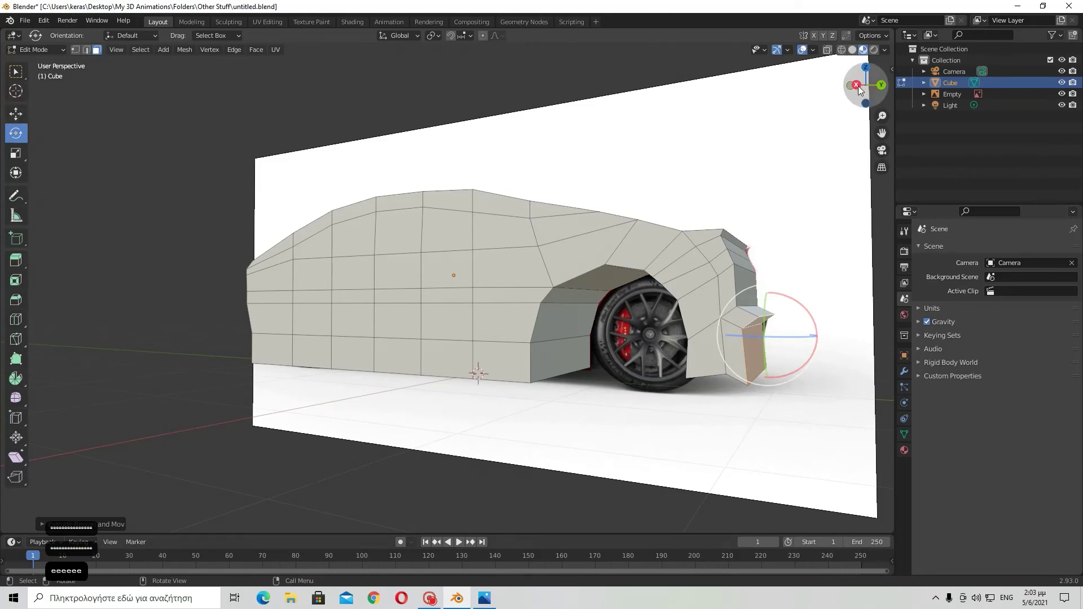
pyautogui.click(857, 86)
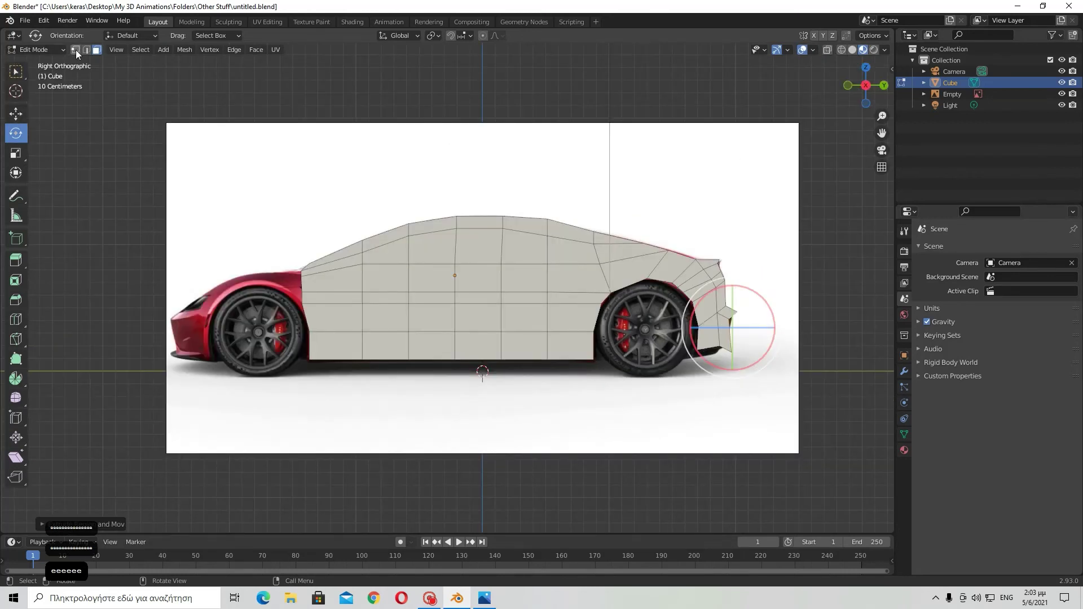
pyautogui.press('w')
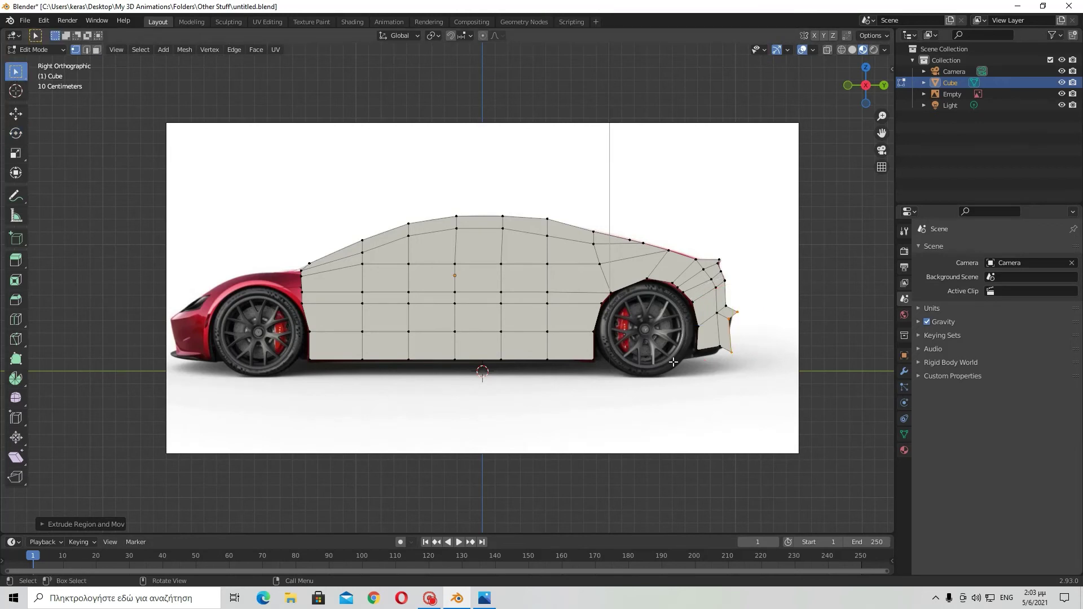
# Try to move the lower rear vertices onto the bumper outline with X-ray off, and undo the moves
pyautogui.keyDown('shift'); pyautogui.click(733, 349); pyautogui.keyUp('shift')
pyautogui.press('g')
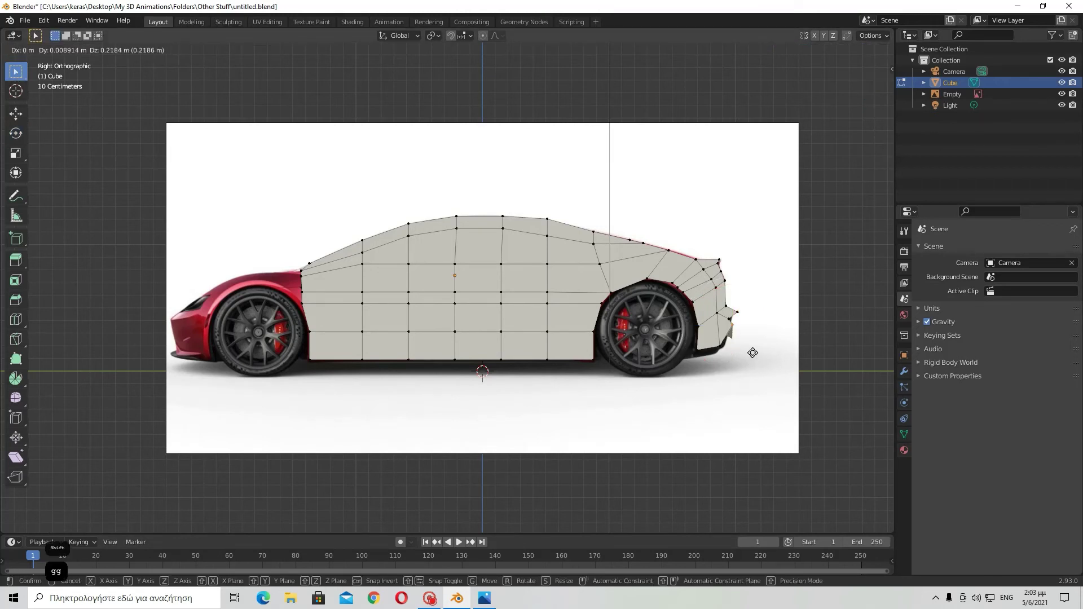
pyautogui.press('g')
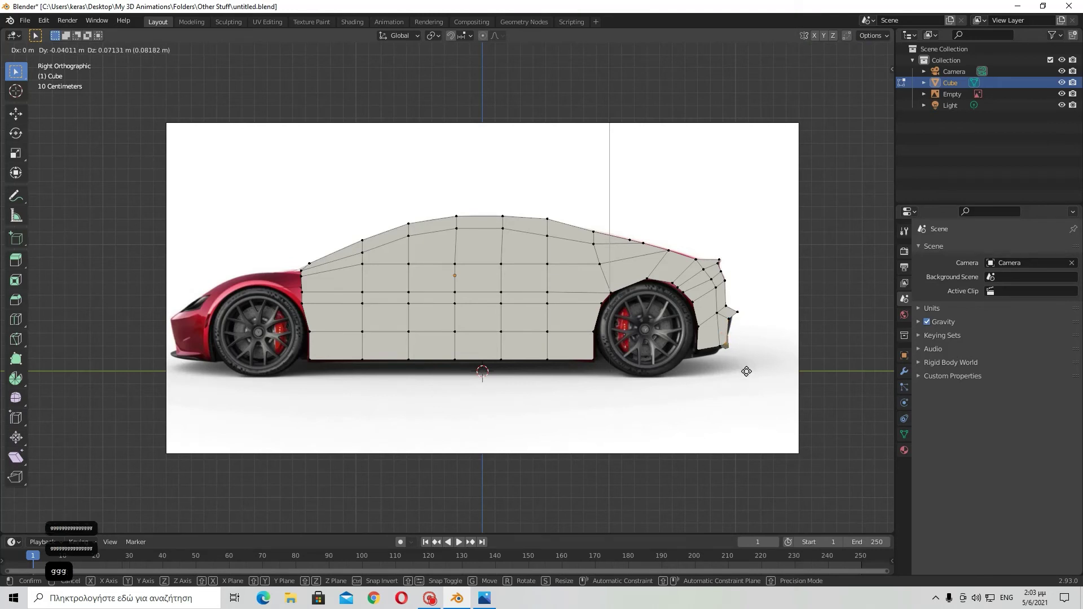
pyautogui.press('g')
pyautogui.click(745, 370)
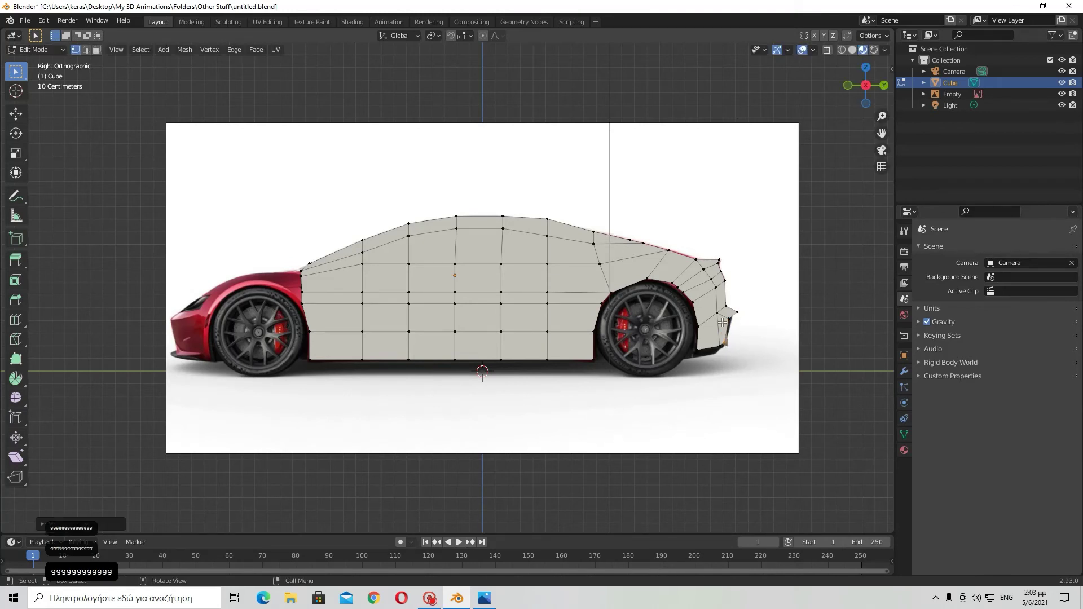
pyautogui.click(730, 322)
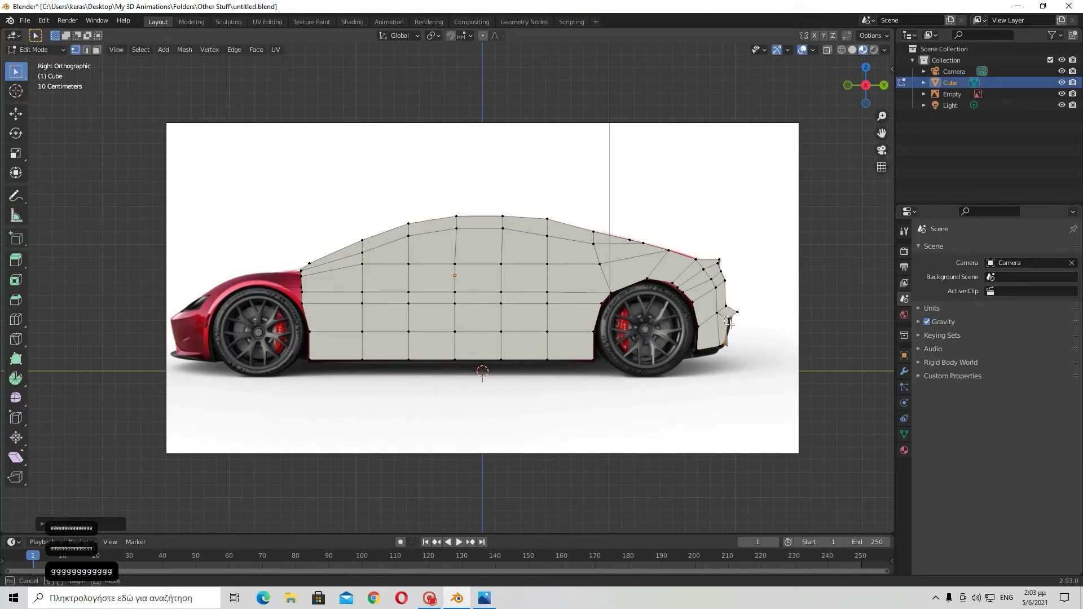
pyautogui.press('g')
pyautogui.click(751, 346)
pyautogui.moveTo(752, 346); pyautogui.dragTo(661, 327, button='middle')
pyautogui.hotkey('ctrl', 'z')
pyautogui.hotkey('ctrl', 'z')
pyautogui.hotkey('ctrl', 'z')
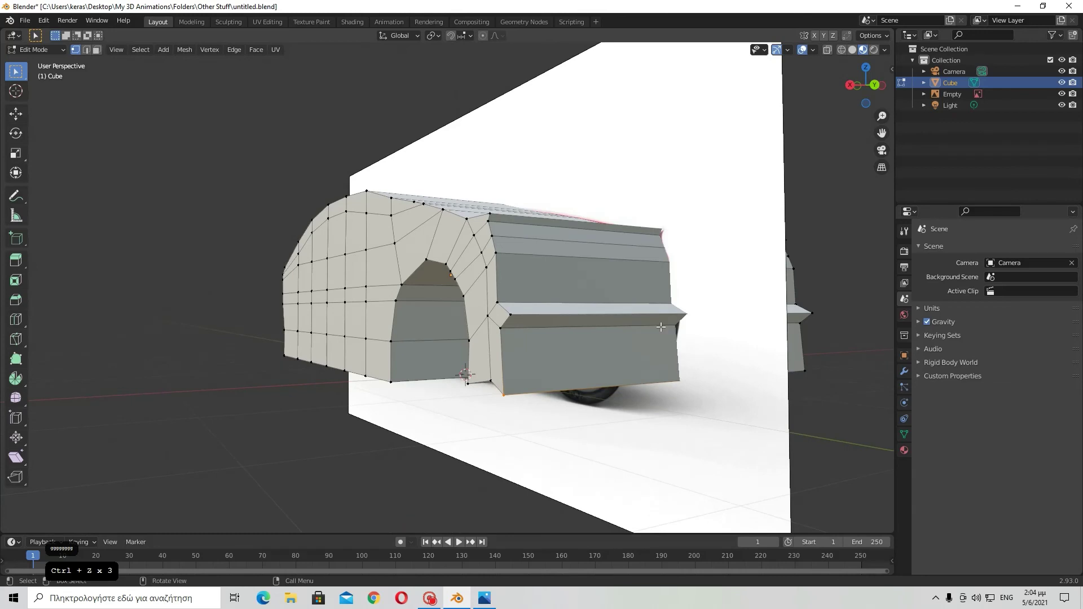
# Turn X-ray on and move the rearmost bottom bumper vertices slightly forward and about 0.13 m up, onto the reference outline
pyautogui.click(827, 52)
pyautogui.moveTo(742, 291); pyautogui.dragTo(768, 292, button='middle')
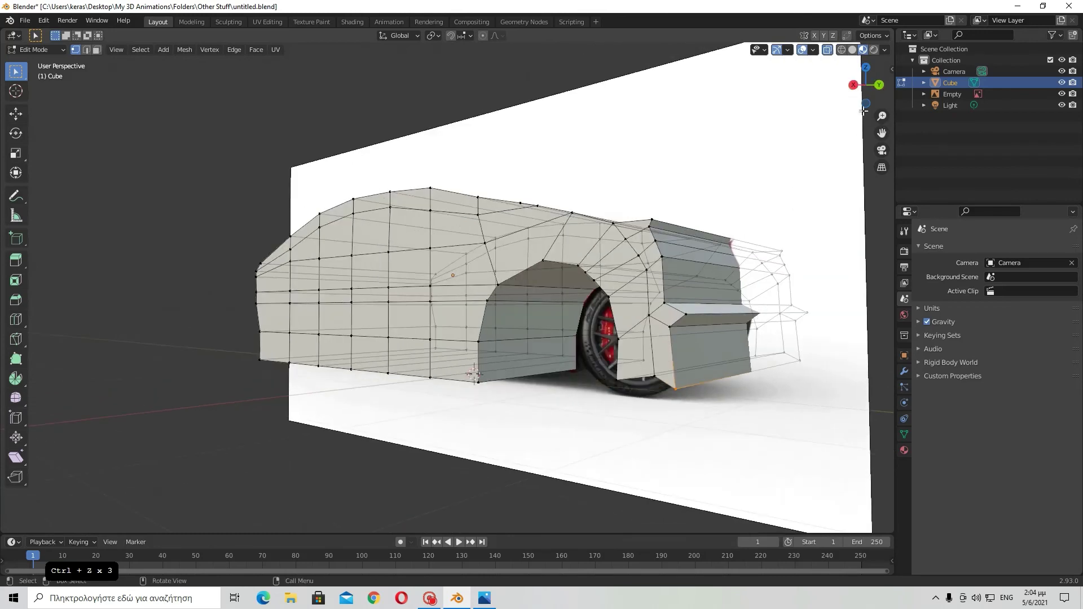
pyautogui.click(852, 84)
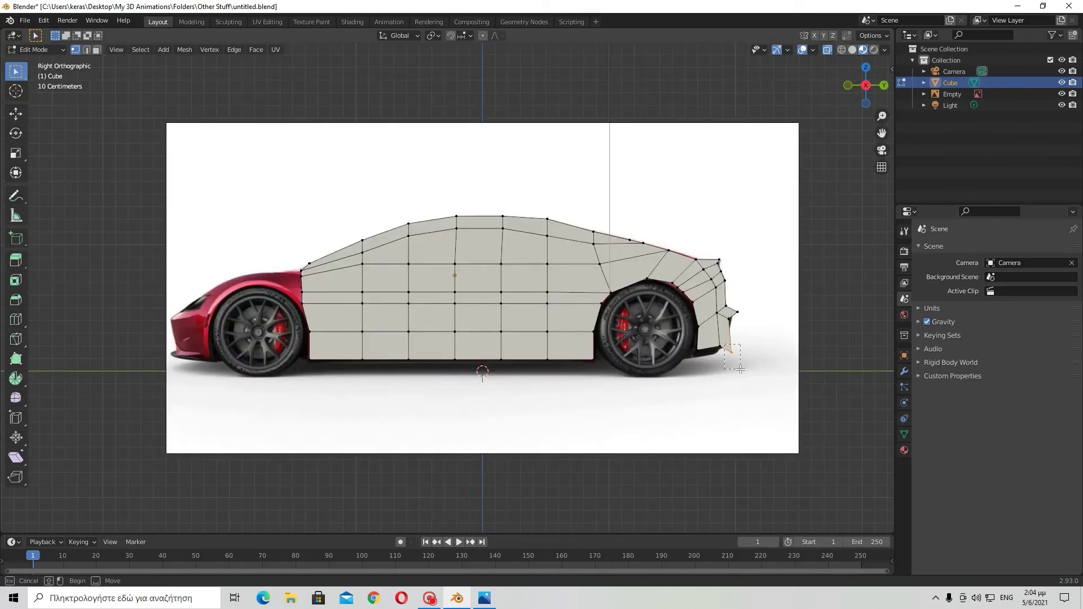
pyautogui.press('g')
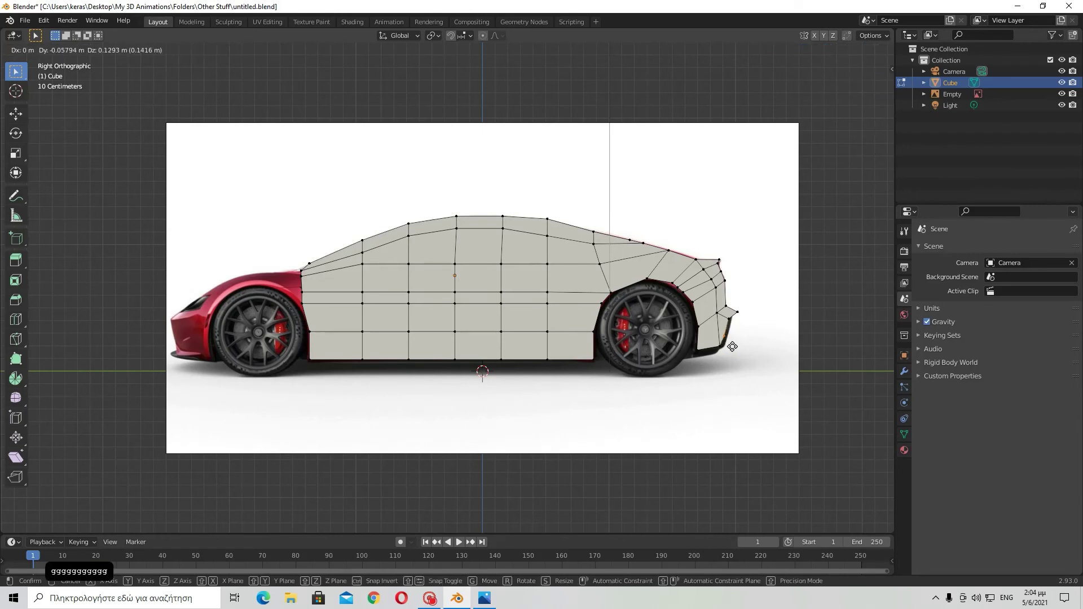
pyautogui.click(736, 347)
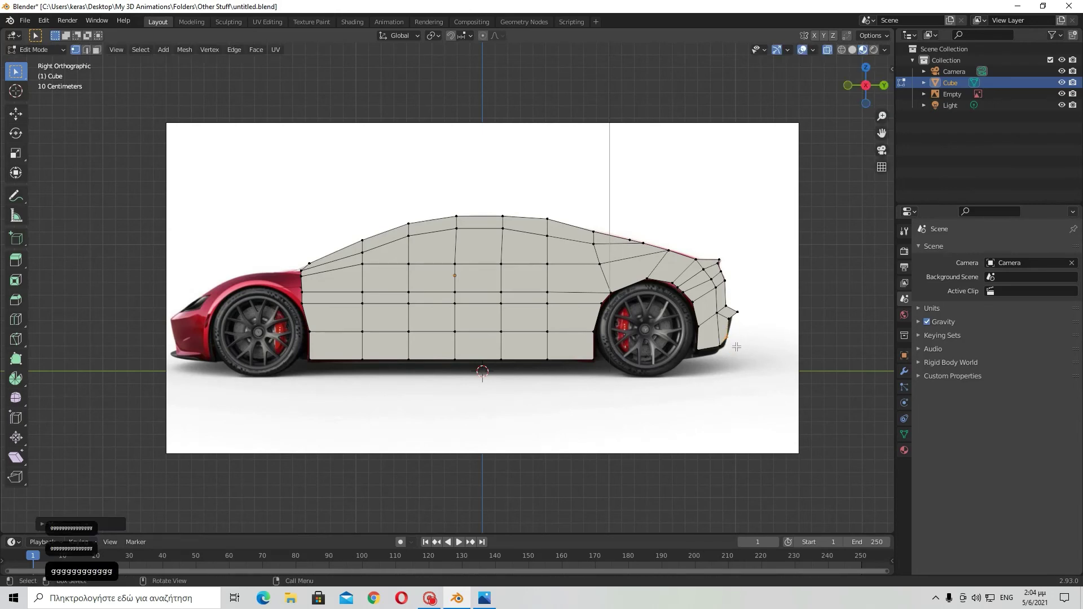
# Shift the neighbouring bottom bumper vertices slightly backward and adjust the vertices just under the tail ledge to the reference
pyautogui.click(721, 352)
pyautogui.press('g')
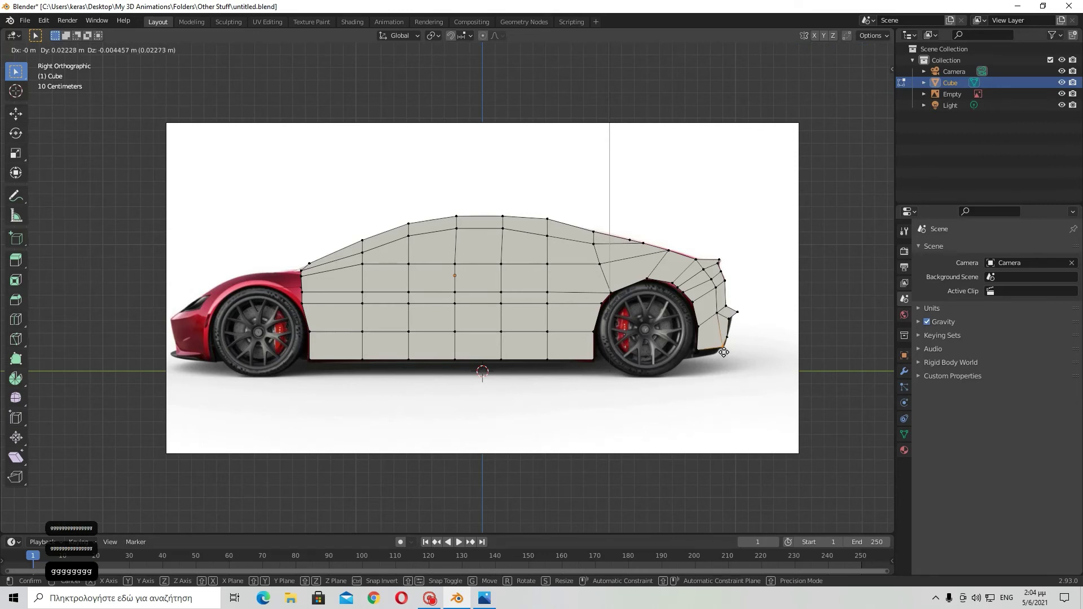
pyautogui.click(725, 353)
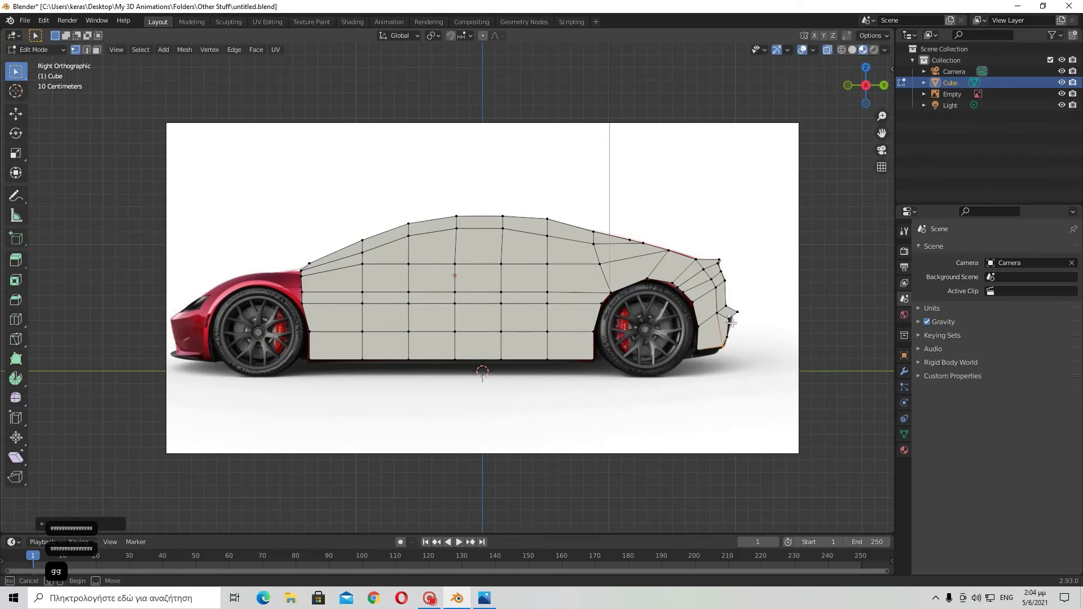
pyautogui.press('g')
pyautogui.click(739, 311)
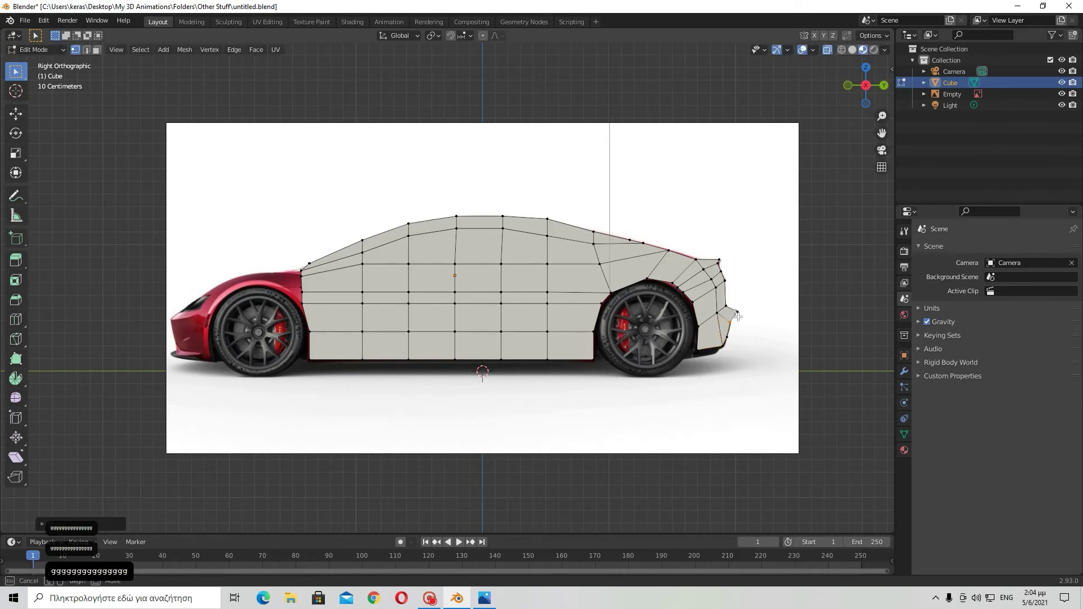
# Move the protruding tip vertices of the tail ledge about 0.05 m forward onto the reference outline
pyautogui.press('g')
pyautogui.press('g')
# Nudge the vertices just below the ledge tip slightly backward and down along the bumper outline
pyautogui.press('g')
pyautogui.press('g')
pyautogui.press('g')
pyautogui.press('g')
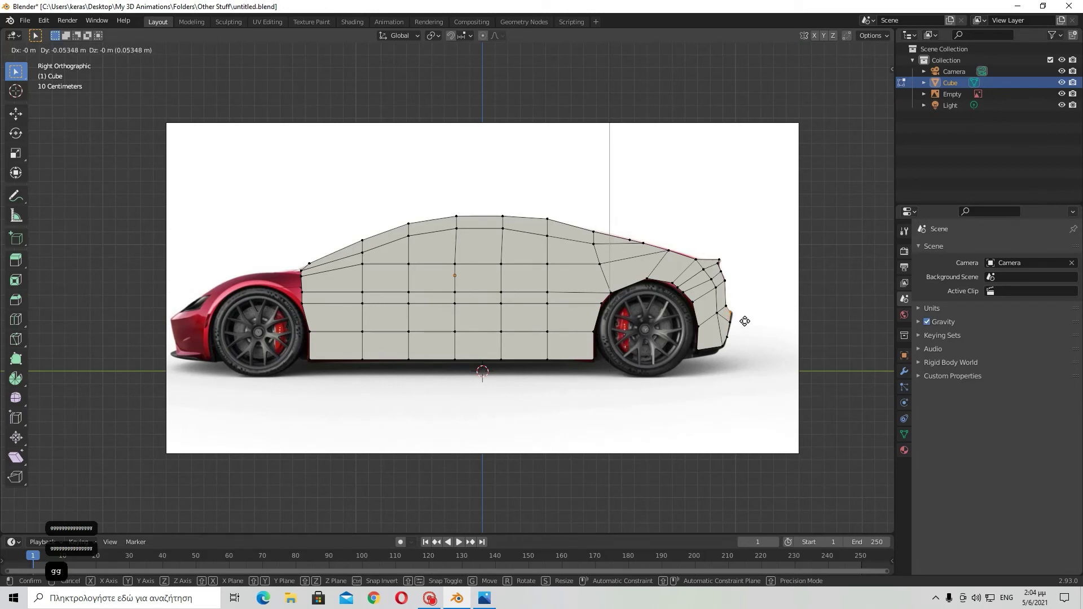
pyautogui.click(746, 324)
pyautogui.moveTo(727, 323); pyautogui.dragTo(735, 329)
pyautogui.press('g')
pyautogui.press('g')
pyautogui.press('g')
pyautogui.press('g')
pyautogui.press('g')
pyautogui.press('g')
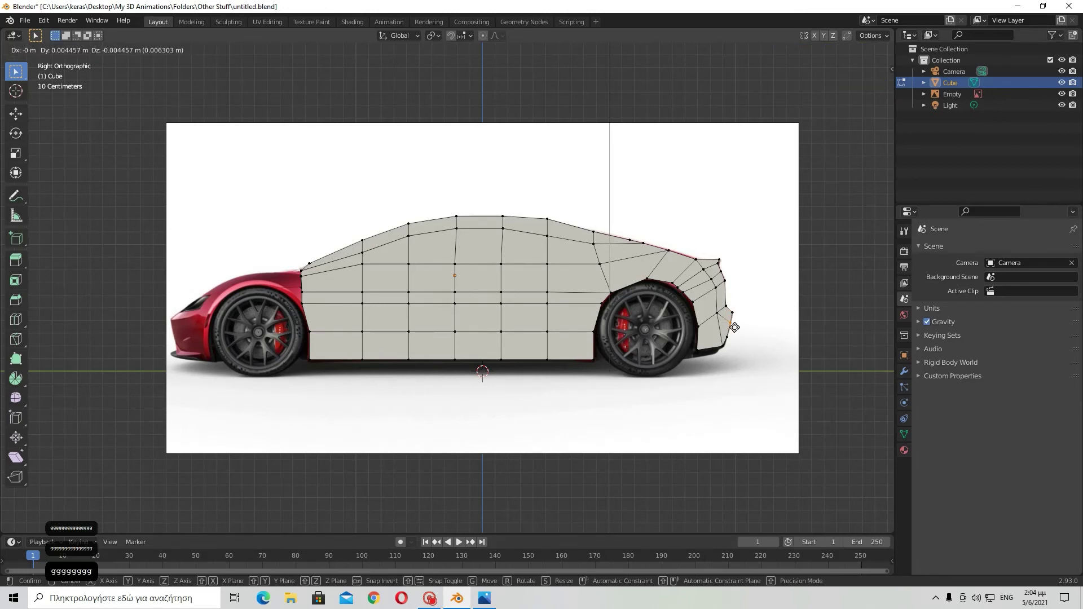
pyautogui.click(734, 328)
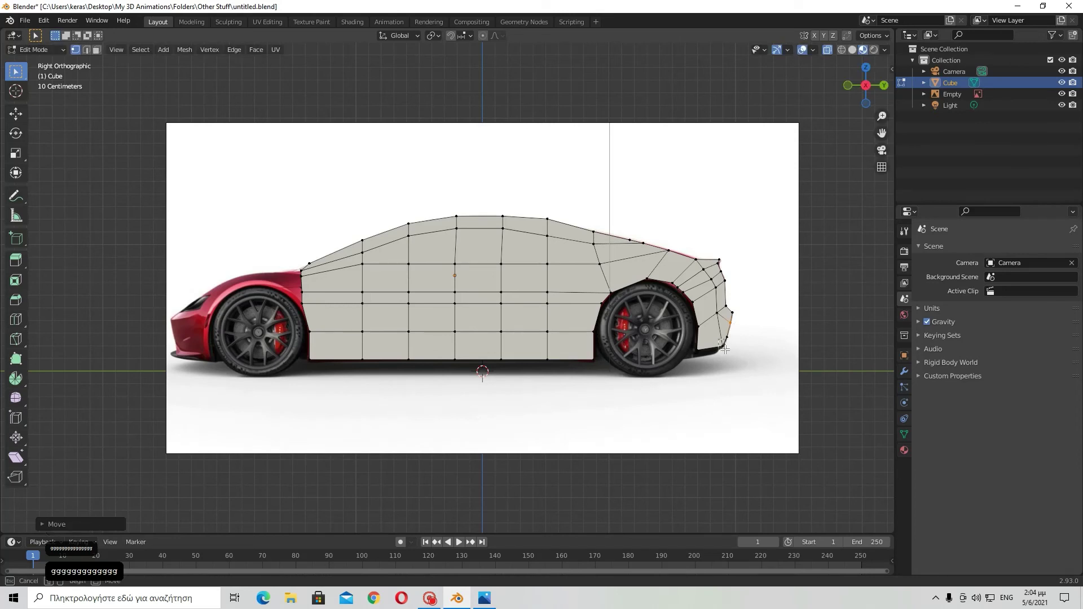
# Adjust the vertices at the bottom rear corner of the bumper to the reference outline
pyautogui.click(724, 345)
pyautogui.press('g')
pyautogui.press('g')
pyautogui.press('g')
pyautogui.press('g')
pyautogui.press('g')
pyautogui.press('g')
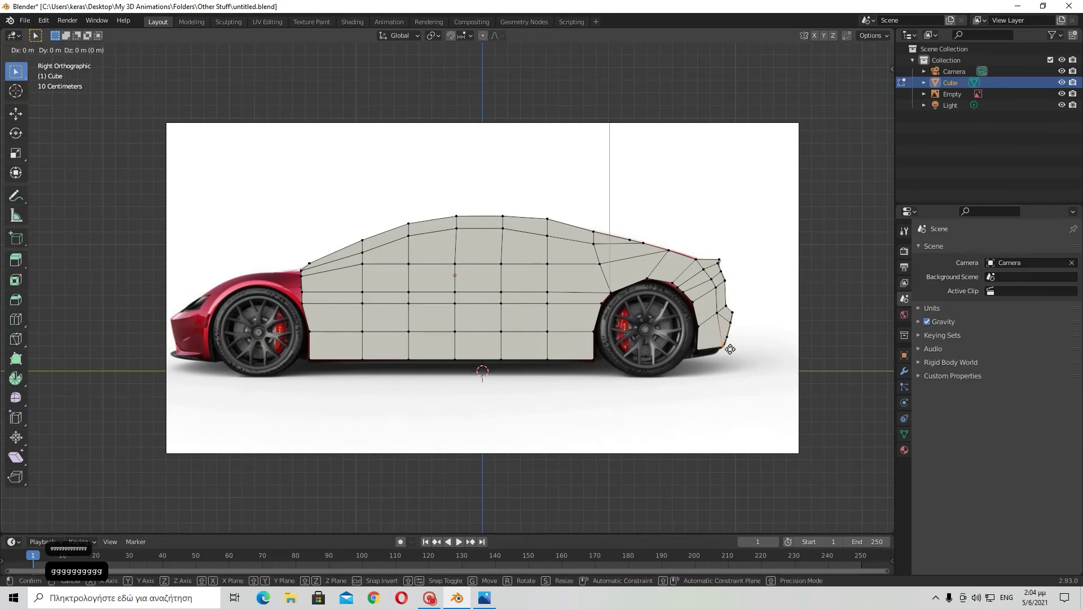
pyautogui.click(712, 348)
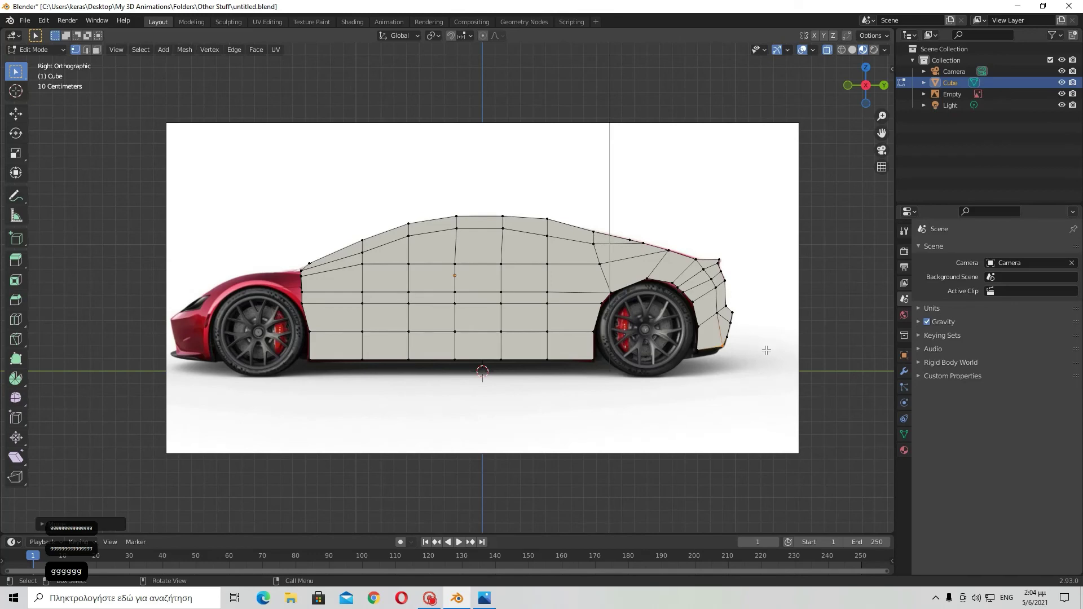
# Turn X-ray off and, in face select mode, extrude the underside face behind the rear wheel slightly downward
pyautogui.moveTo(766, 350); pyautogui.dragTo(884, 104, button='middle')
pyautogui.click(825, 51)
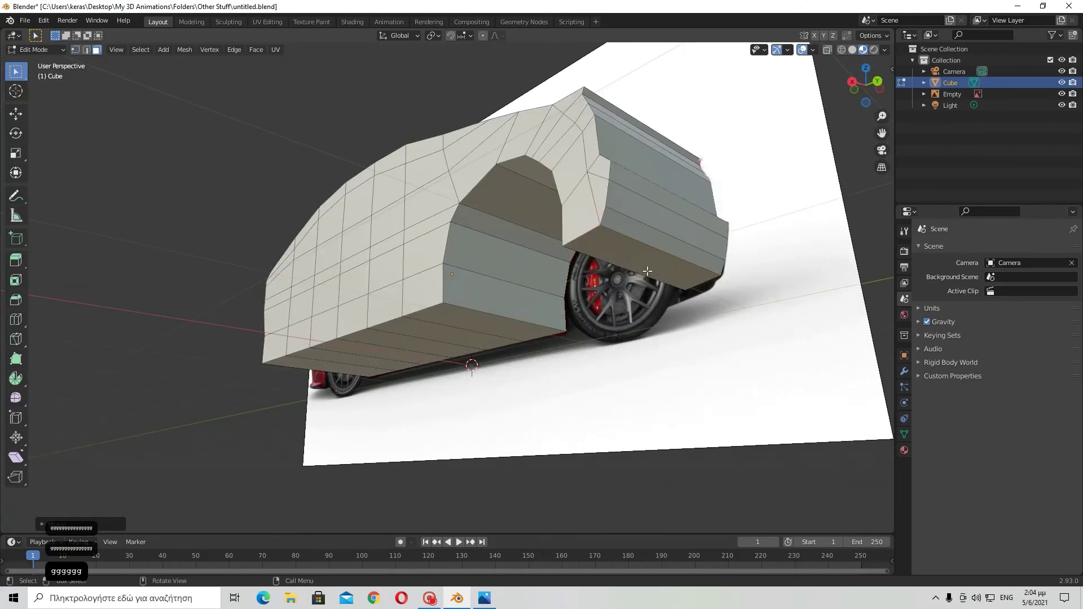
pyautogui.moveTo(647, 272); pyautogui.dragTo(862, 120, button='middle')
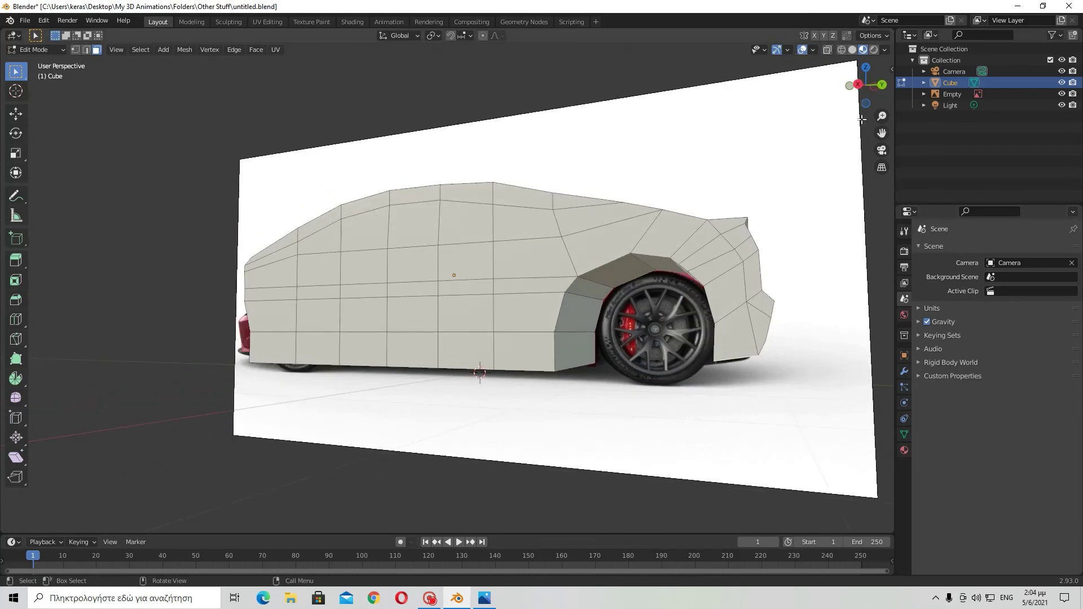
pyautogui.click(857, 85)
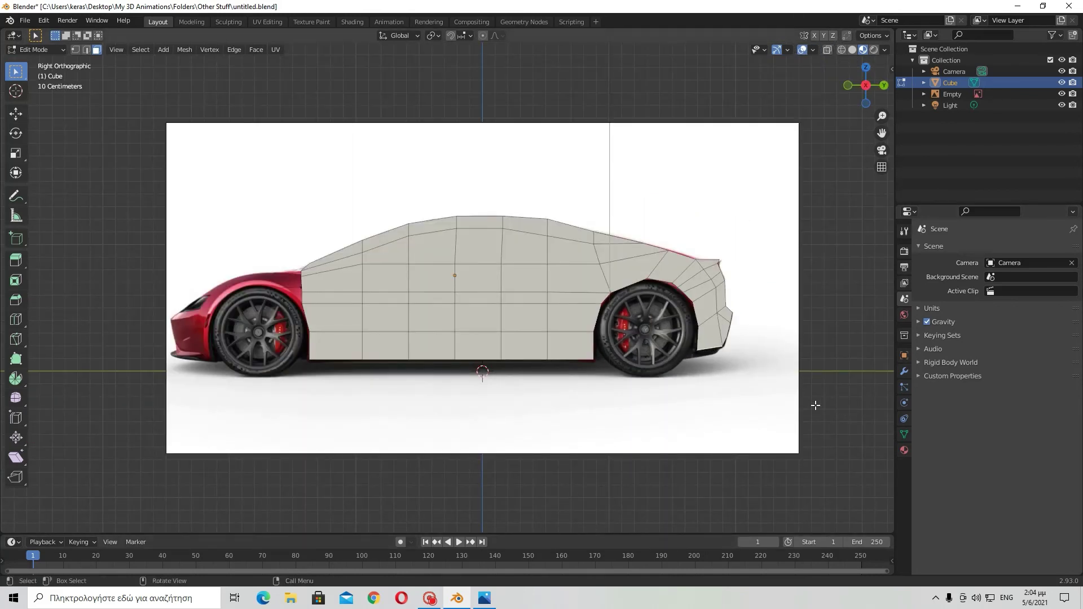
pyautogui.press('e')
pyautogui.click(789, 413)
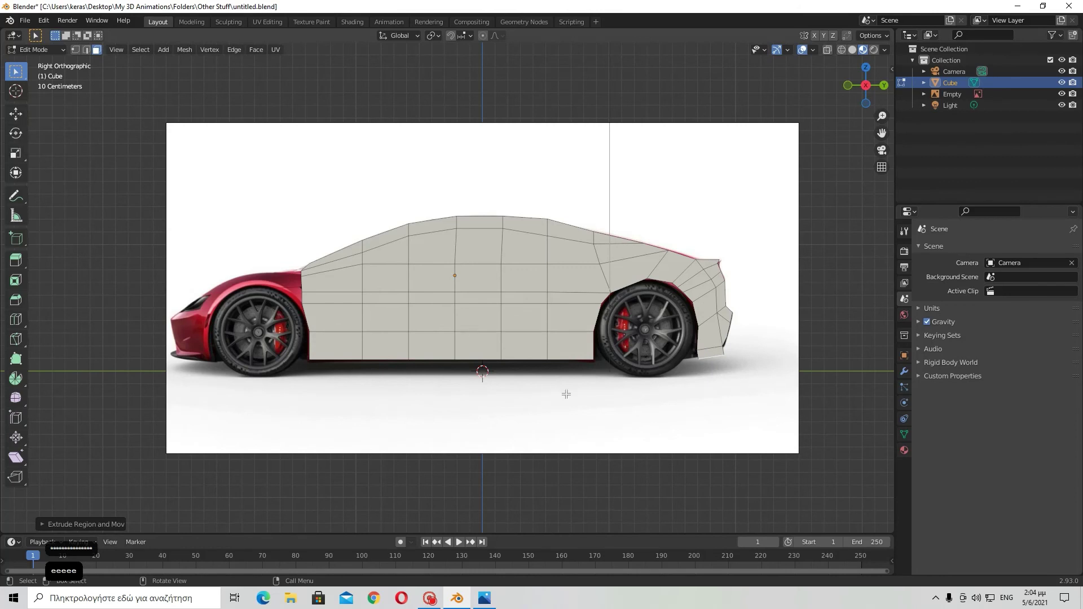
# Turn X-ray on and, in the right view, move the extruded underside face about 0.04 m forward
pyautogui.moveTo(563, 394); pyautogui.dragTo(789, 143, button='middle')
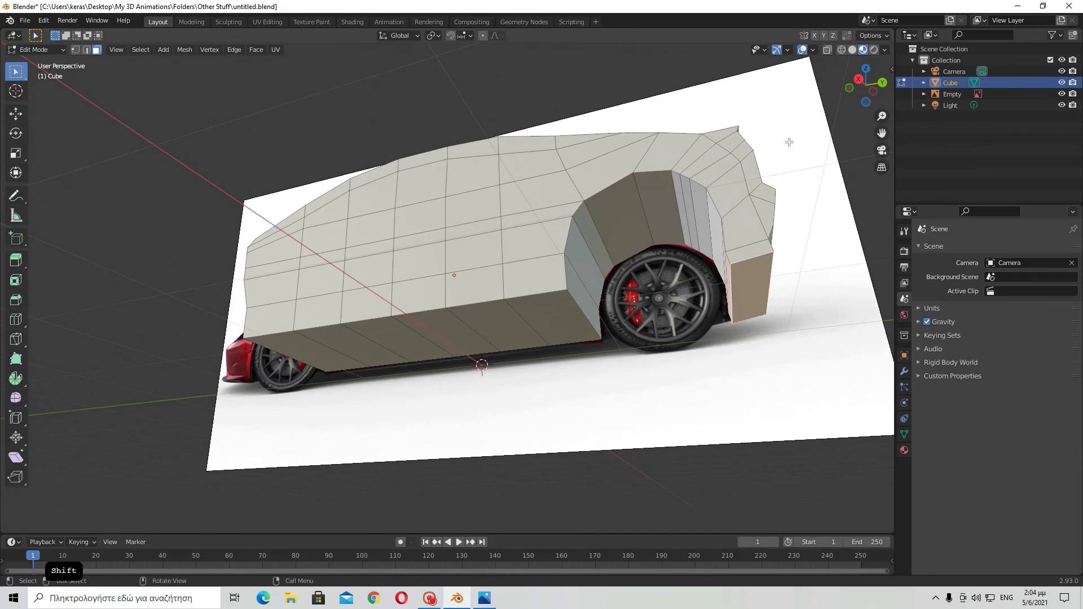
pyautogui.click(828, 50)
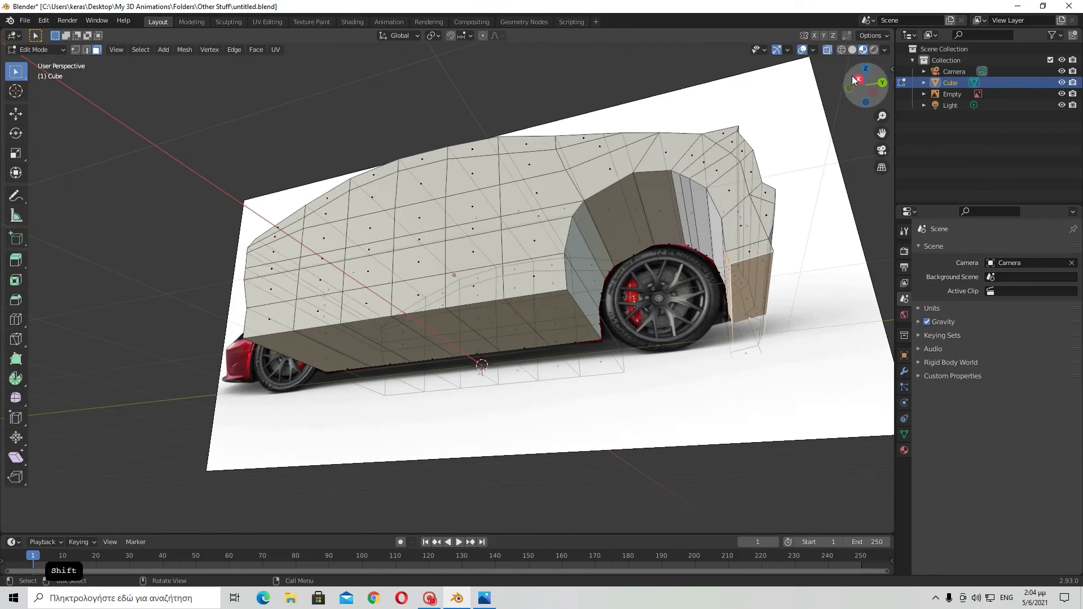
pyautogui.click(853, 79)
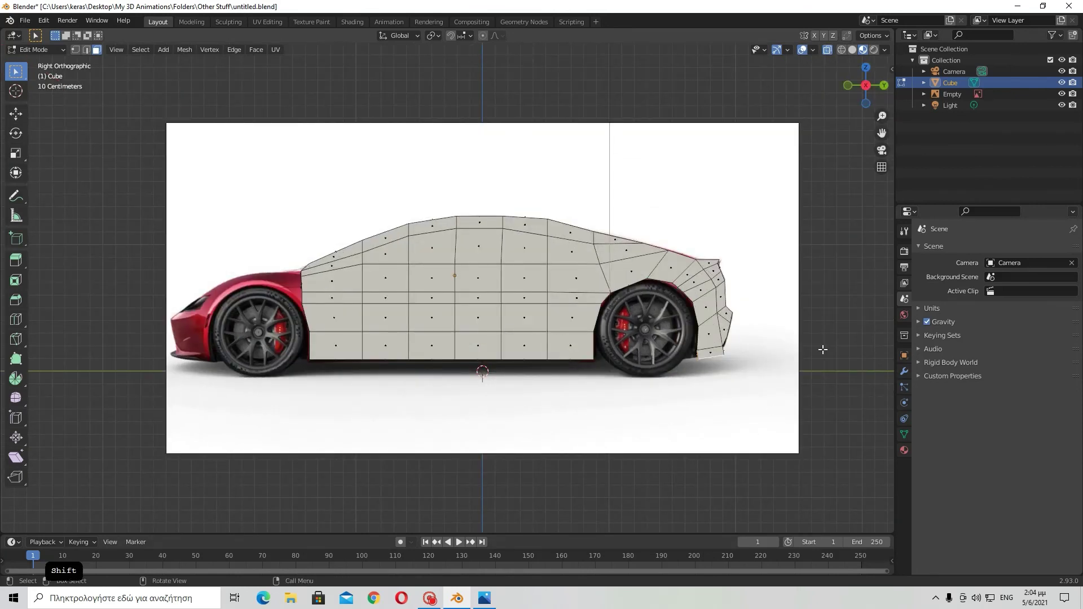
pyautogui.press('g')
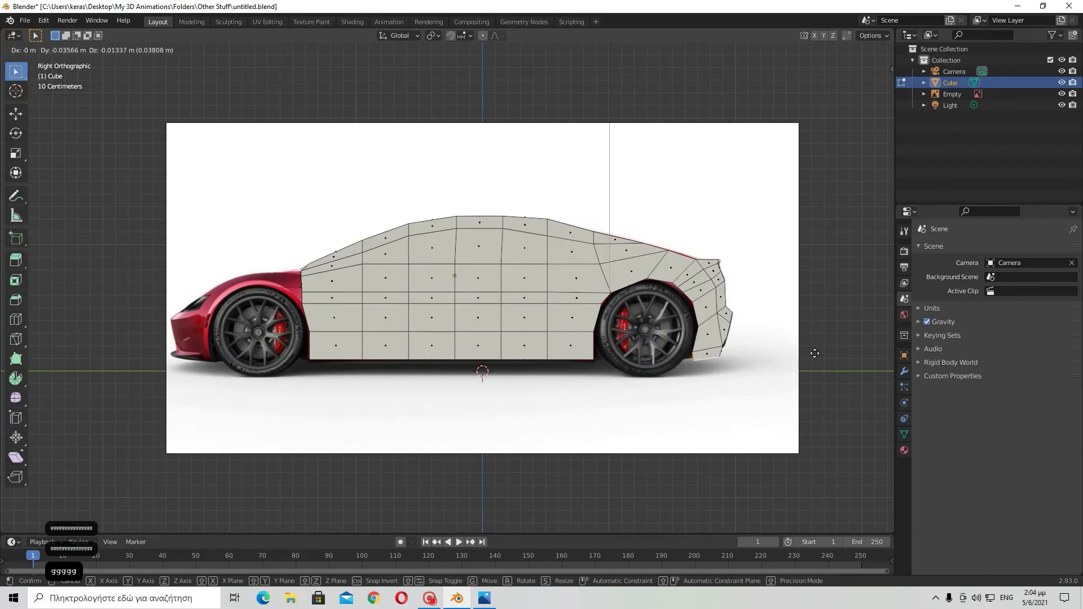
pyautogui.click(814, 350)
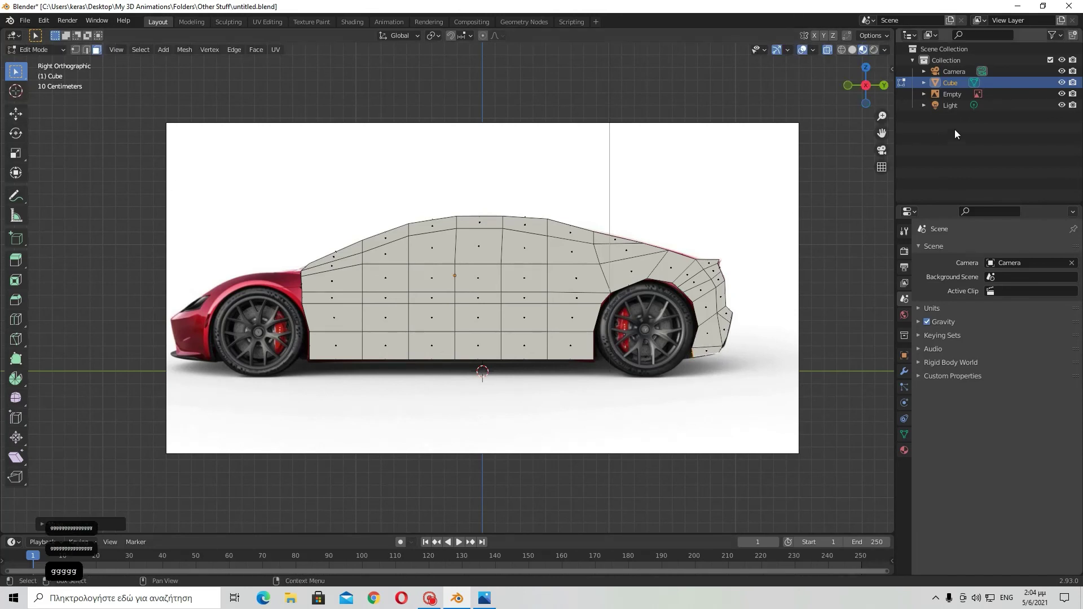
# In vertex select mode, move the wheel-side bottom vertices of the rear bumper slightly forward and down, and inspect the body in perspective
pyautogui.click(75, 50)
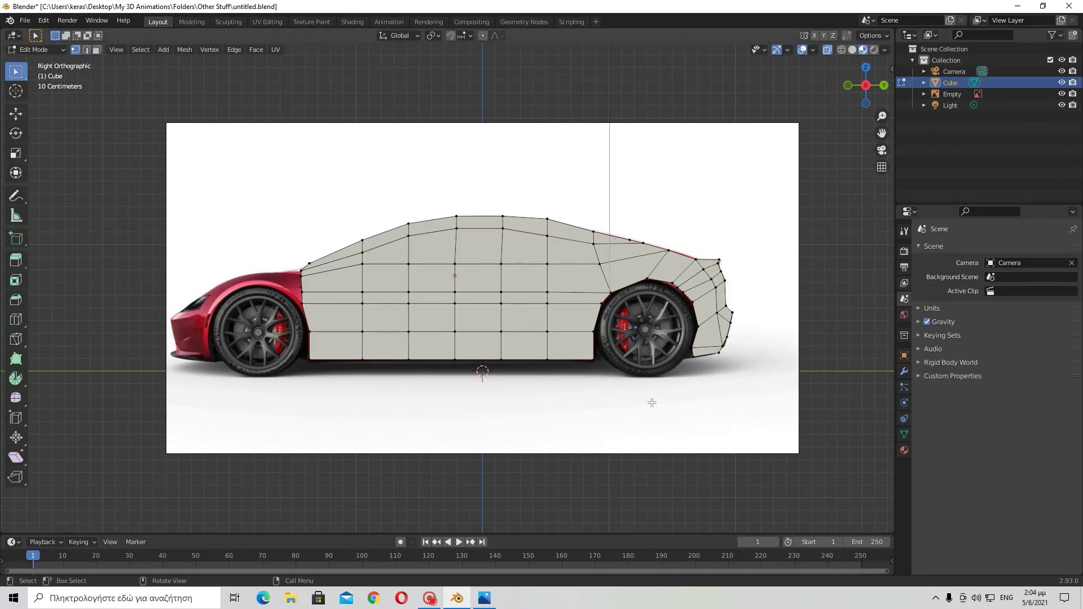
pyautogui.click(689, 357)
pyautogui.press('g')
pyautogui.press('g')
pyautogui.press('g')
pyautogui.press('g')
pyautogui.press('g')
pyautogui.press('g')
pyautogui.press('g')
pyautogui.press('g')
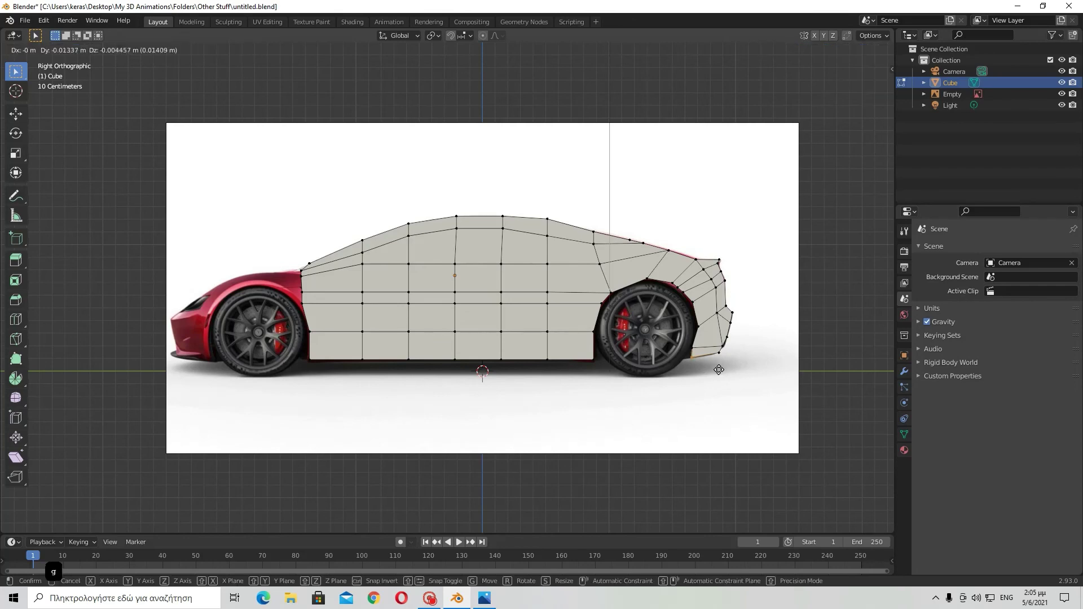
pyautogui.click(716, 371)
pyautogui.moveTo(715, 393); pyautogui.dragTo(649, 361, button='middle')
pyautogui.scroll(-4, 722, 385)
pyautogui.scroll(3, 757, 400)
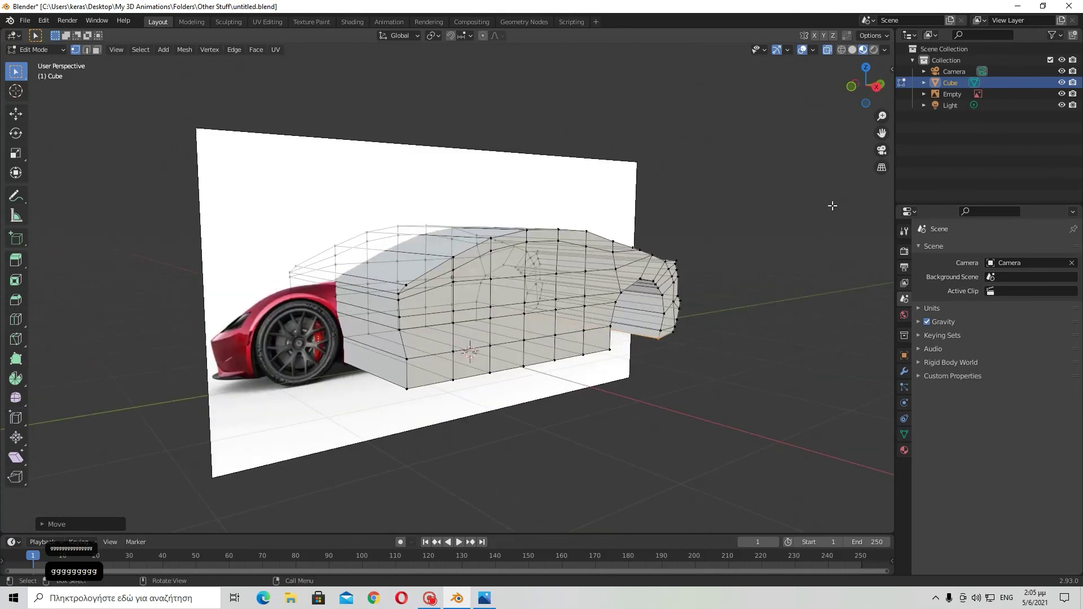
# In the right view, select the vertices on the rear wheel arch's upper edge and move them slightly to fit the reference outline
pyautogui.click(879, 86)
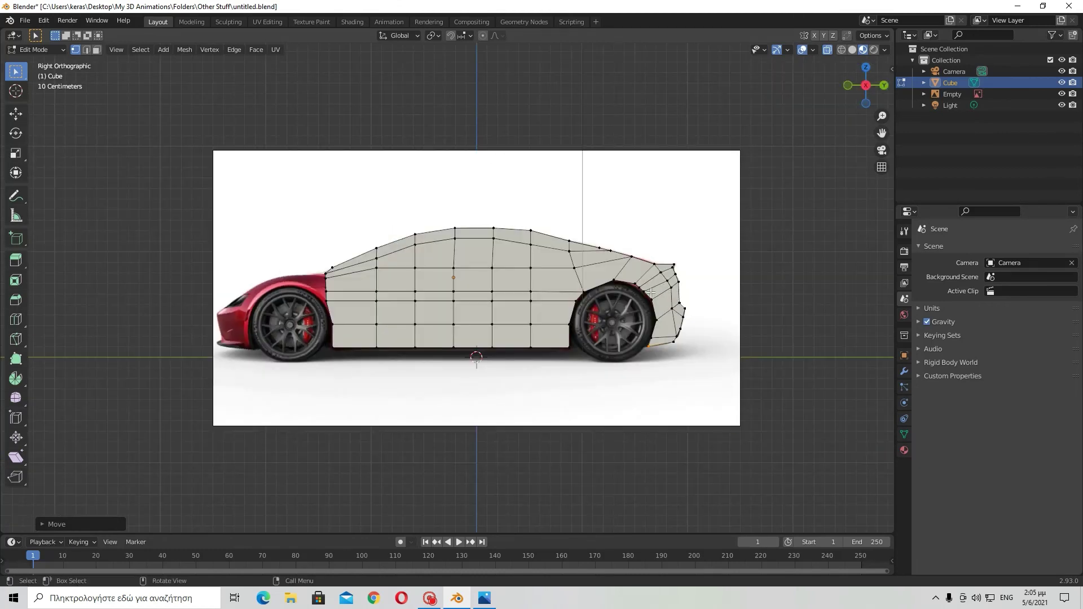
pyautogui.moveTo(633, 281); pyautogui.dragTo(637, 290)
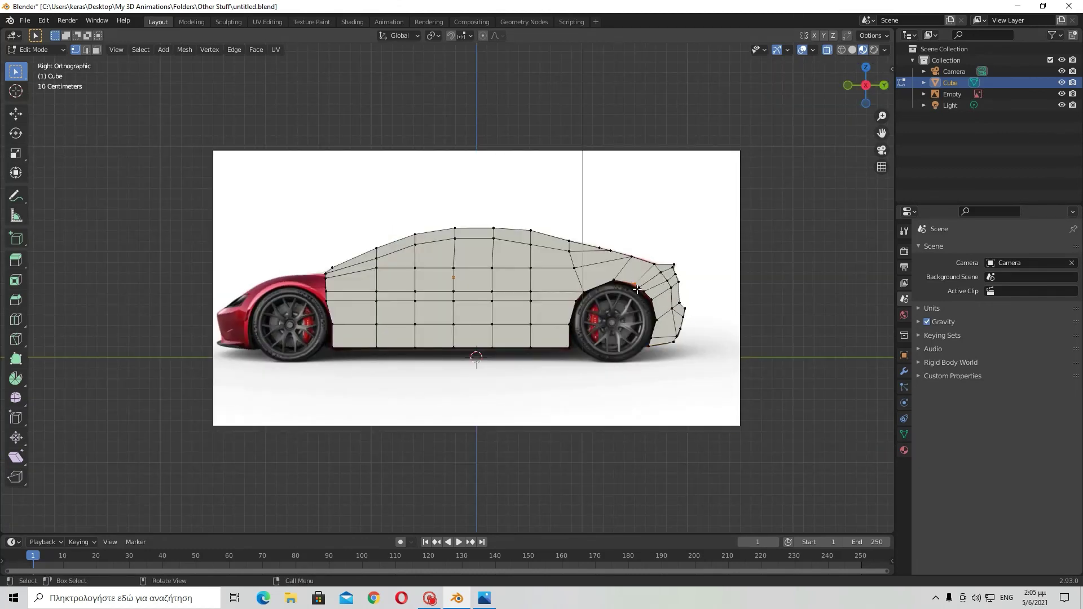
pyautogui.press('g')
pyautogui.click(675, 287)
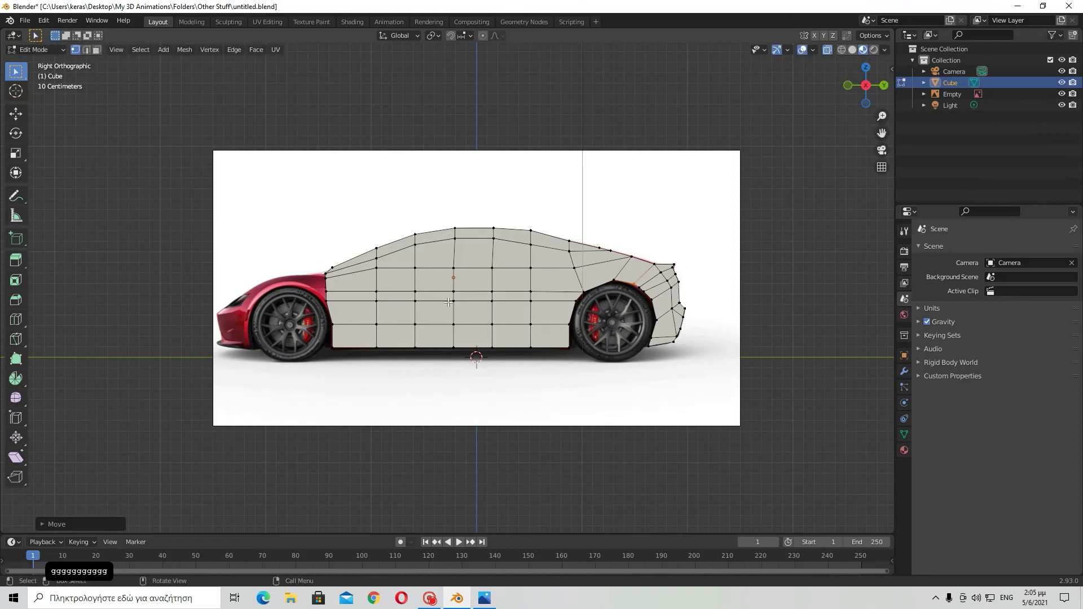
# With X-ray off and in face select mode, extrude the upper front faces about 0.4 m forward over the front wheel
pyautogui.moveTo(373, 300); pyautogui.dragTo(430, 303, button='middle')
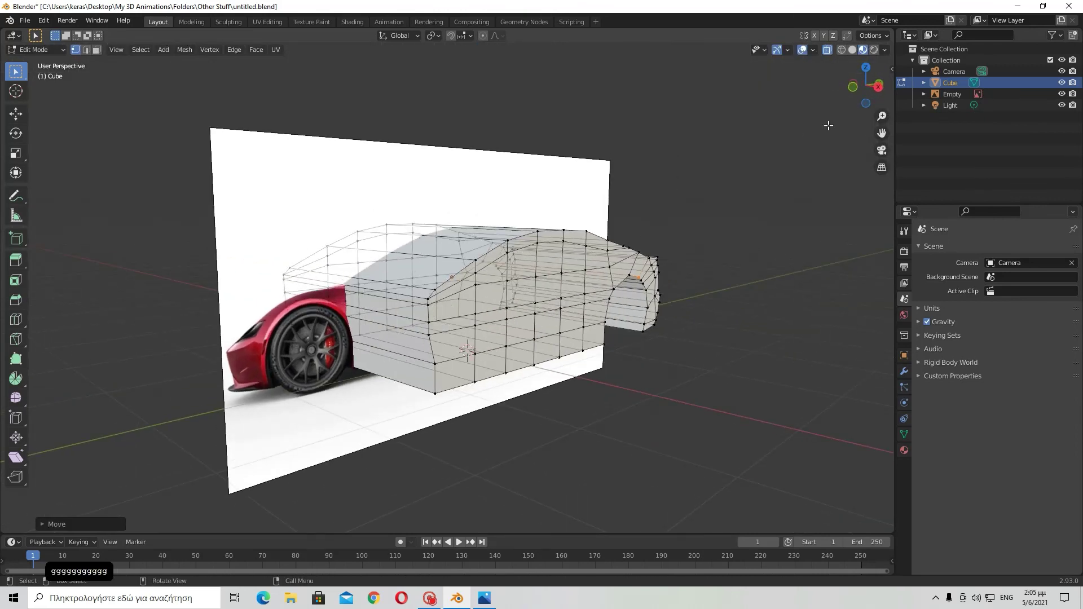
pyautogui.click(827, 50)
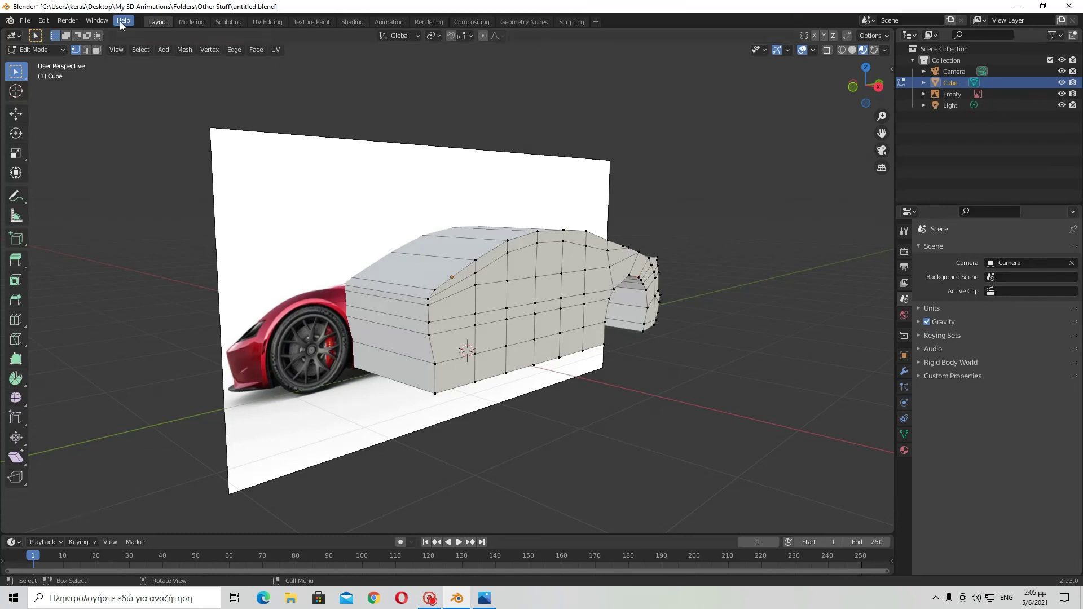
pyautogui.click(377, 308)
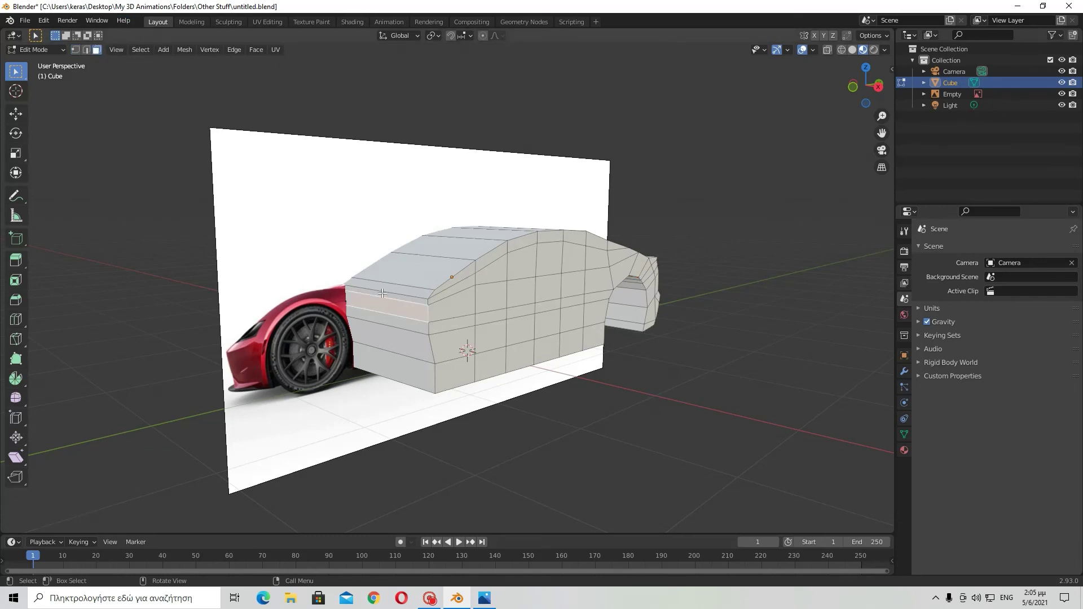
pyautogui.keyDown('shift'); pyautogui.click(383, 294); pyautogui.keyUp('shift')
pyautogui.keyDown('shift'); pyautogui.click(389, 322); pyautogui.keyUp('shift')
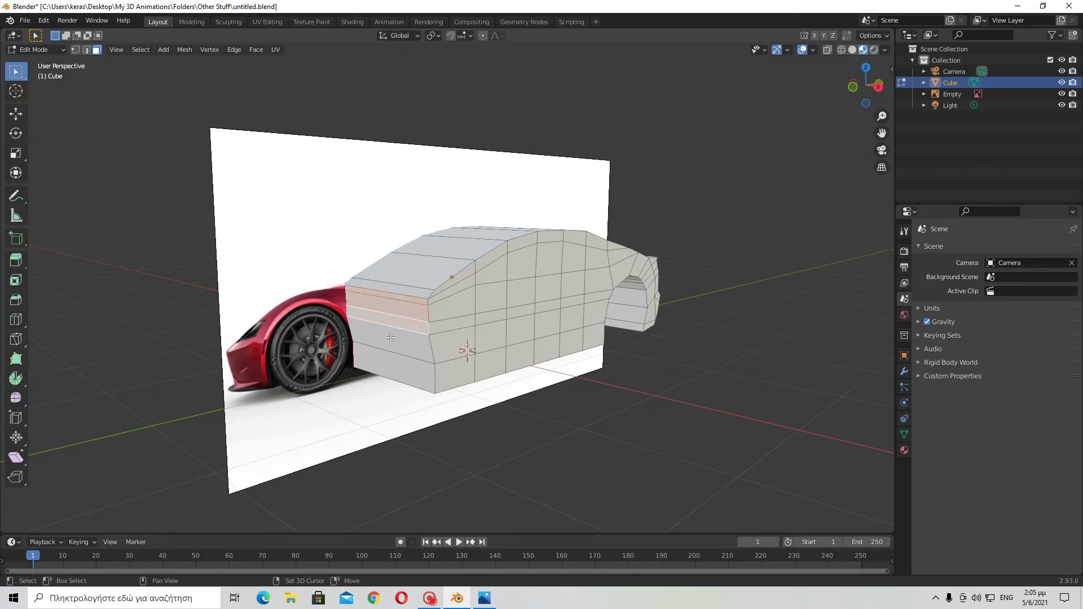
pyautogui.click(877, 85)
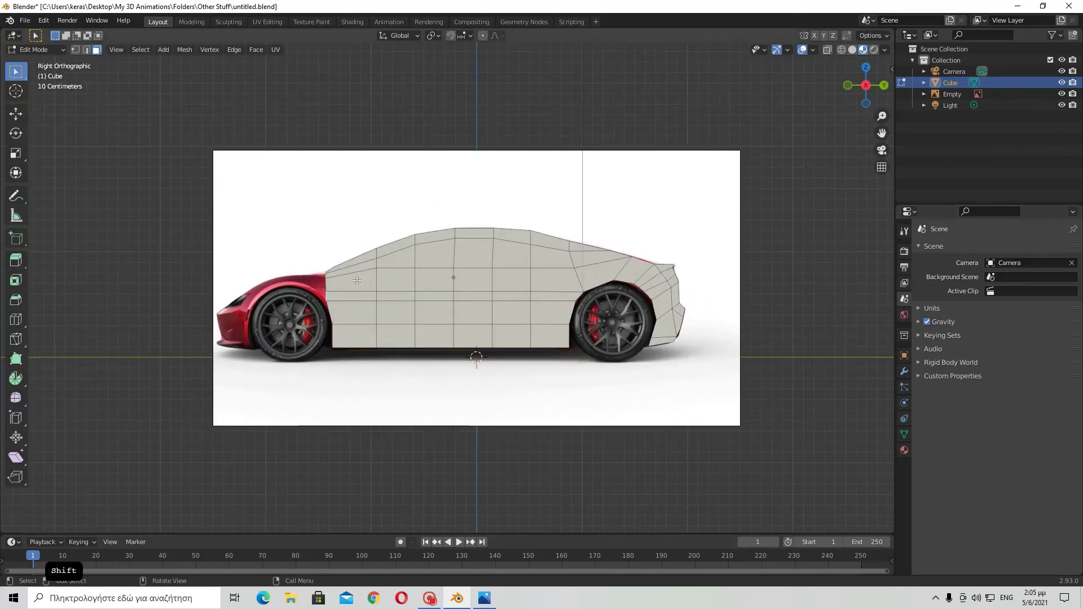
pyautogui.press('e')
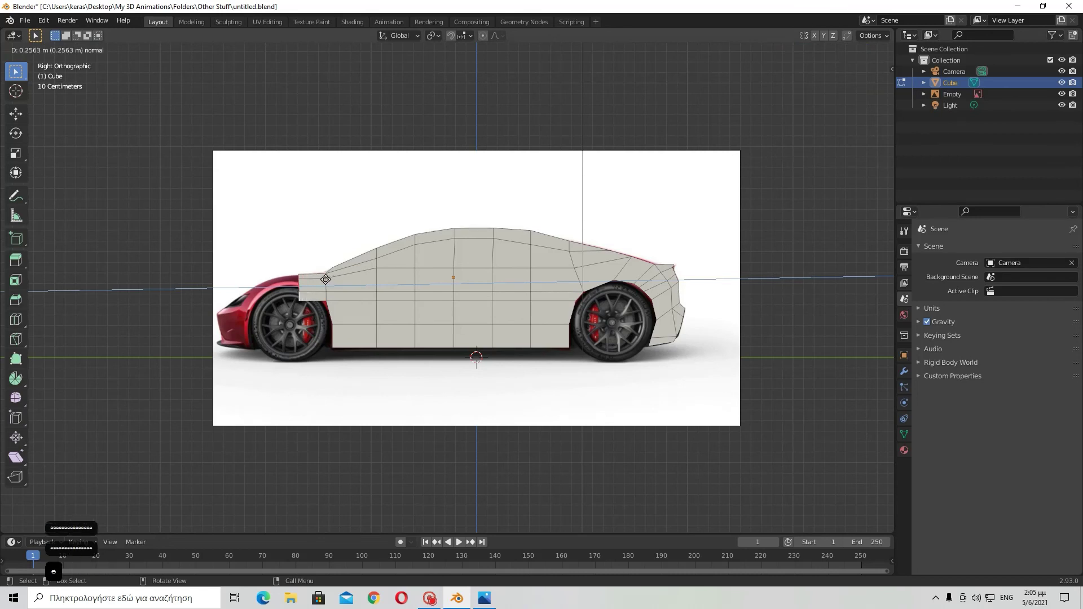
pyautogui.press('e')
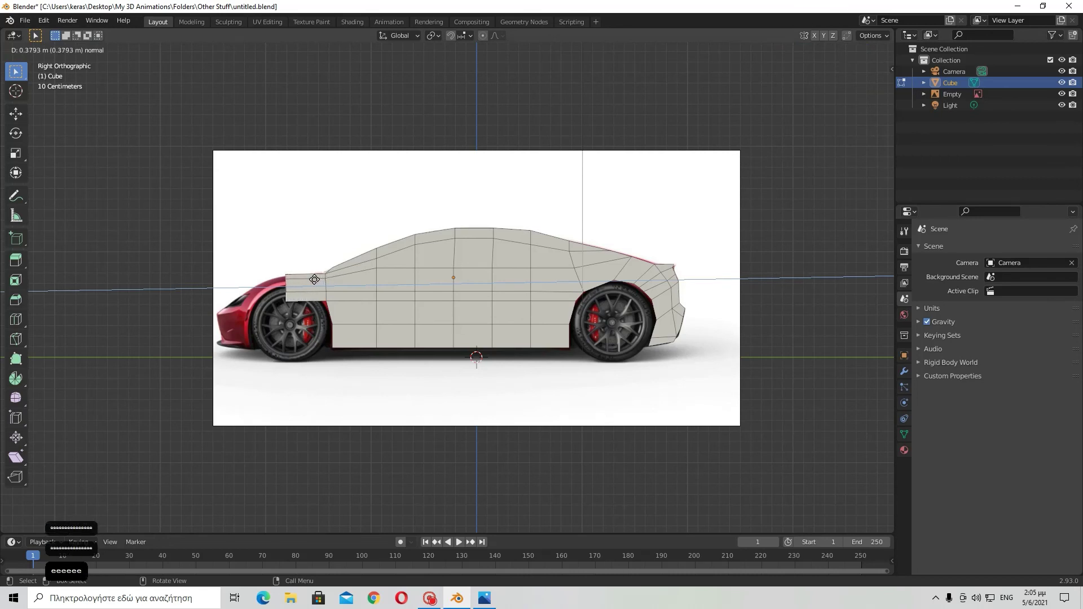
pyautogui.click(311, 280)
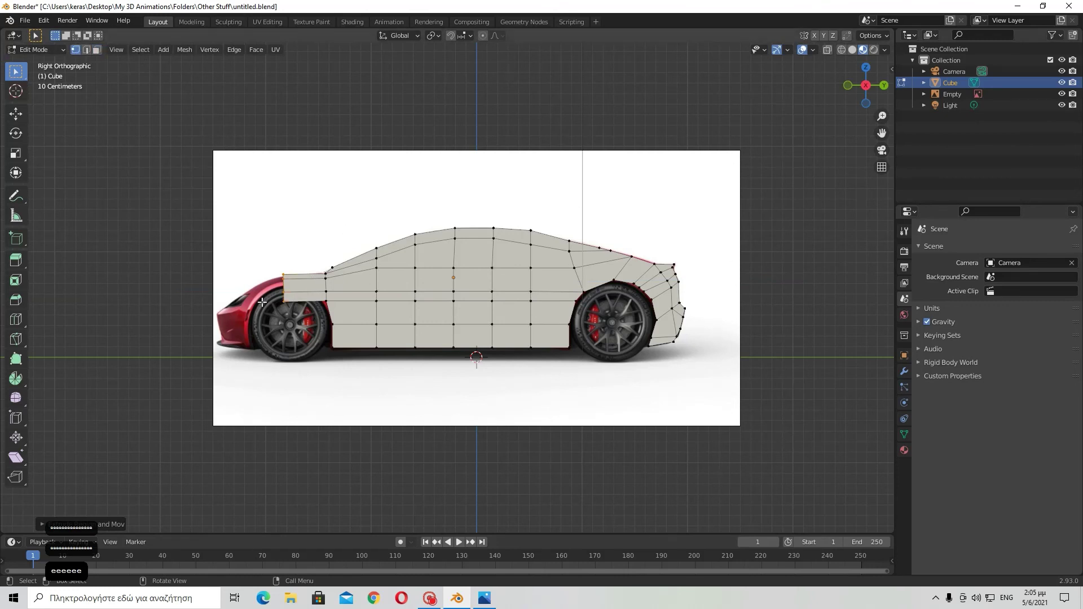
# Turn X-ray on and, in vertex select mode, move the vertices behind the front wheel slightly toward the wheel arch
pyautogui.click(827, 49)
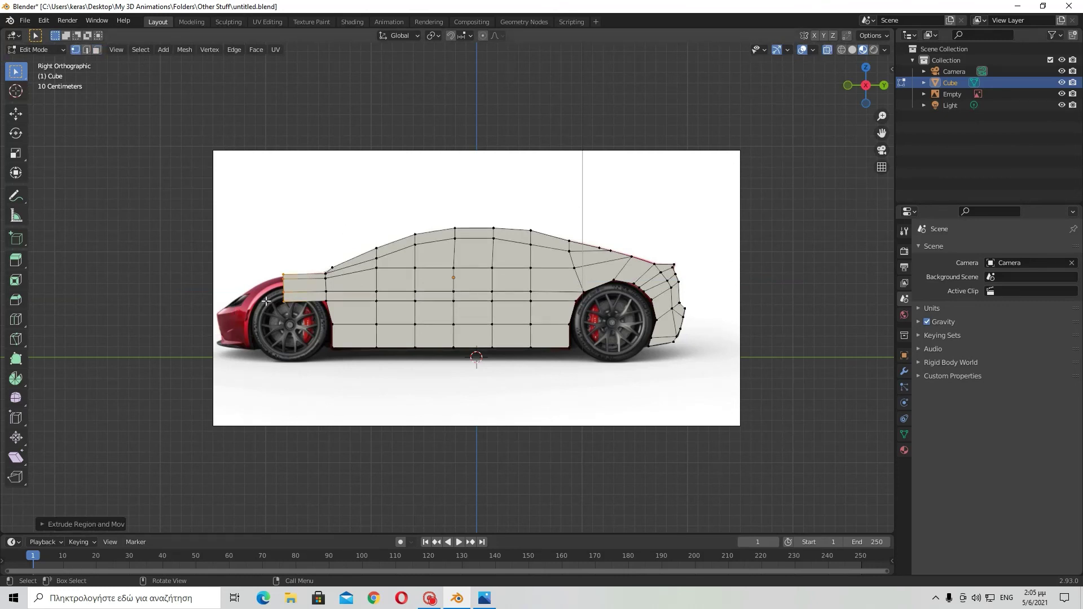
pyautogui.press('b')
pyautogui.moveTo(271, 309); pyautogui.dragTo(255, 311)
pyautogui.press('b')
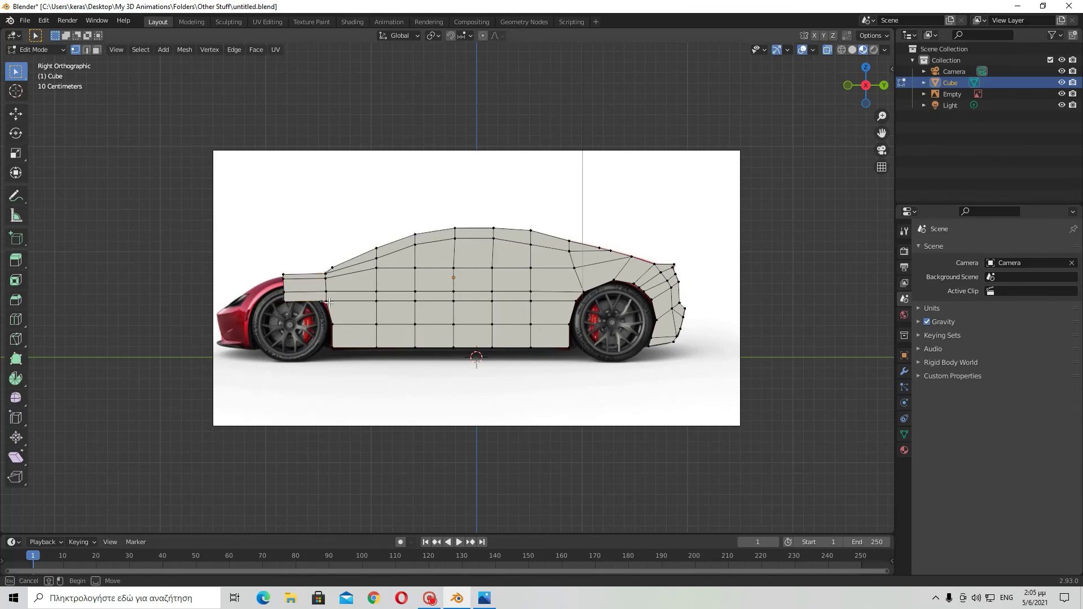
pyautogui.moveTo(321, 298); pyautogui.dragTo(334, 309)
pyautogui.press('g')
pyautogui.press('g')
pyautogui.press('g')
pyautogui.press('g')
pyautogui.press('g')
pyautogui.press('g')
pyautogui.press('g')
pyautogui.press('g')
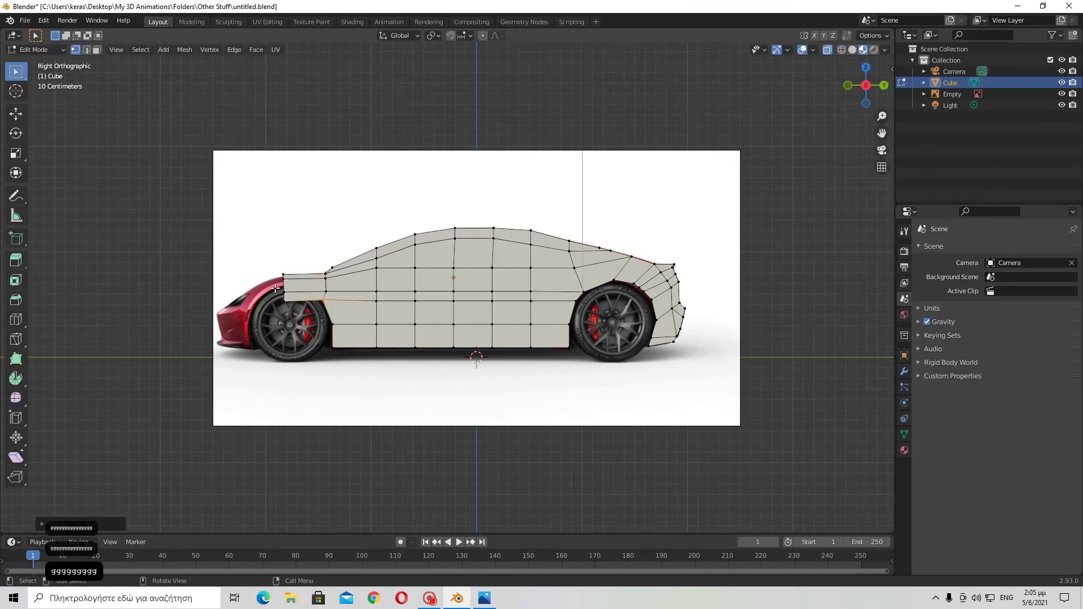
# Try to raise the lower front vertices of the extruded section about 0.11 m to the top of the front wheel arch
pyautogui.press('g')
pyautogui.press('g')
pyautogui.press('g')
pyautogui.press('g')
pyautogui.press('g')
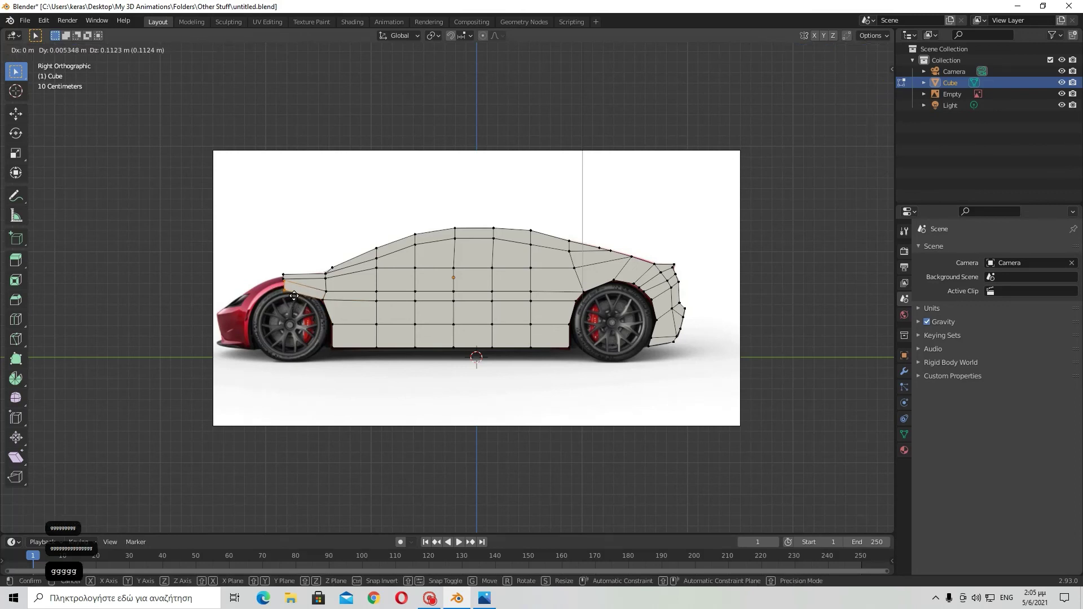
pyautogui.click(284, 282)
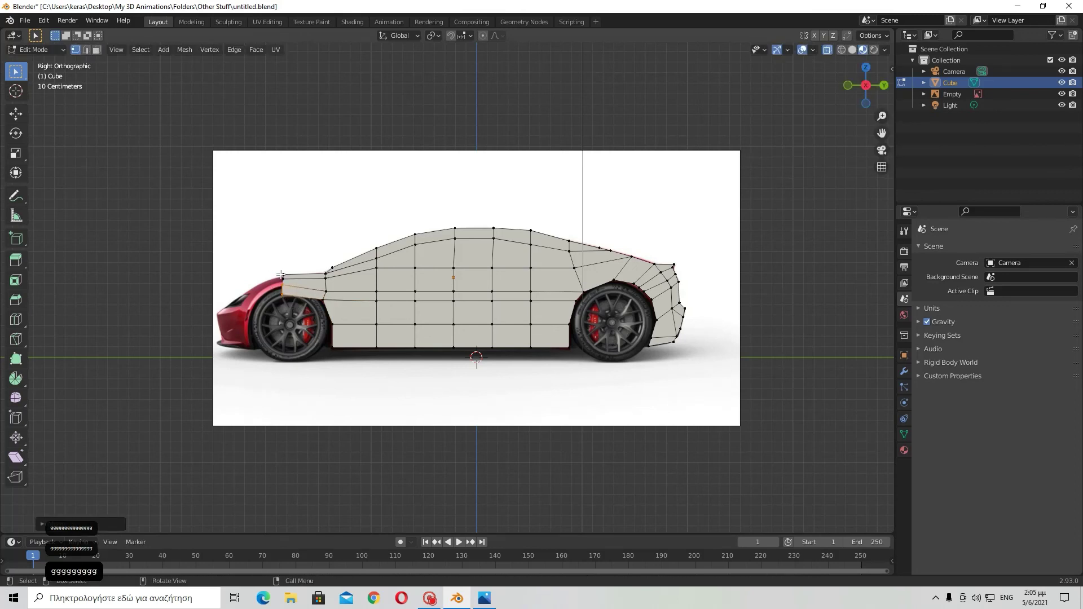
# Undo the last moves of the extruded front section's lower vertices and inspect the body in perspective
pyautogui.moveTo(236, 267); pyautogui.dragTo(470, 283, button='middle')
pyautogui.hotkey('ctrl', 'z')
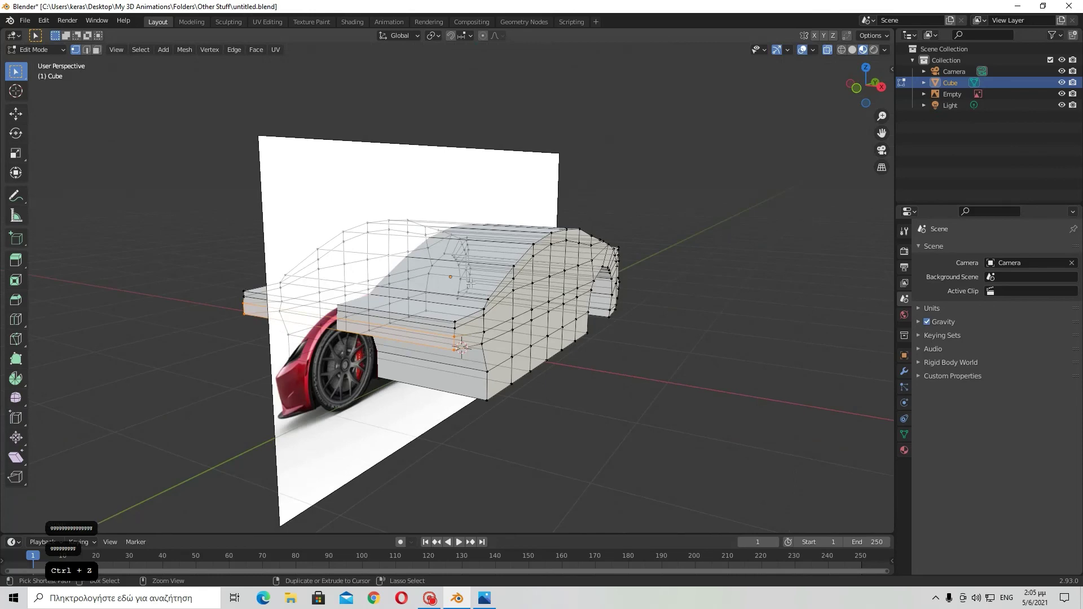
pyautogui.moveTo(595, 357); pyautogui.dragTo(517, 392, button='middle')
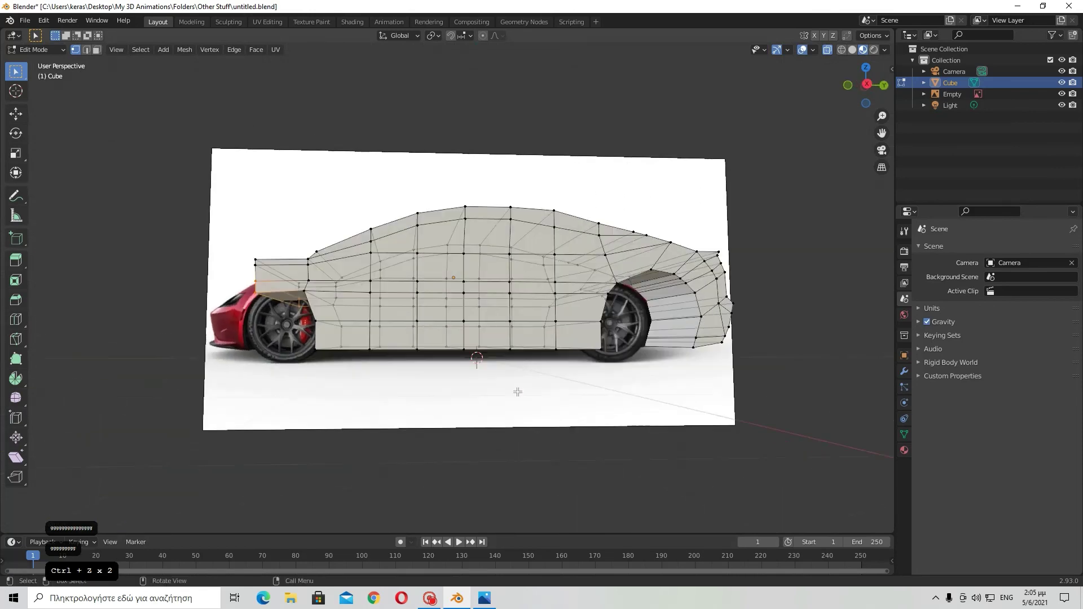